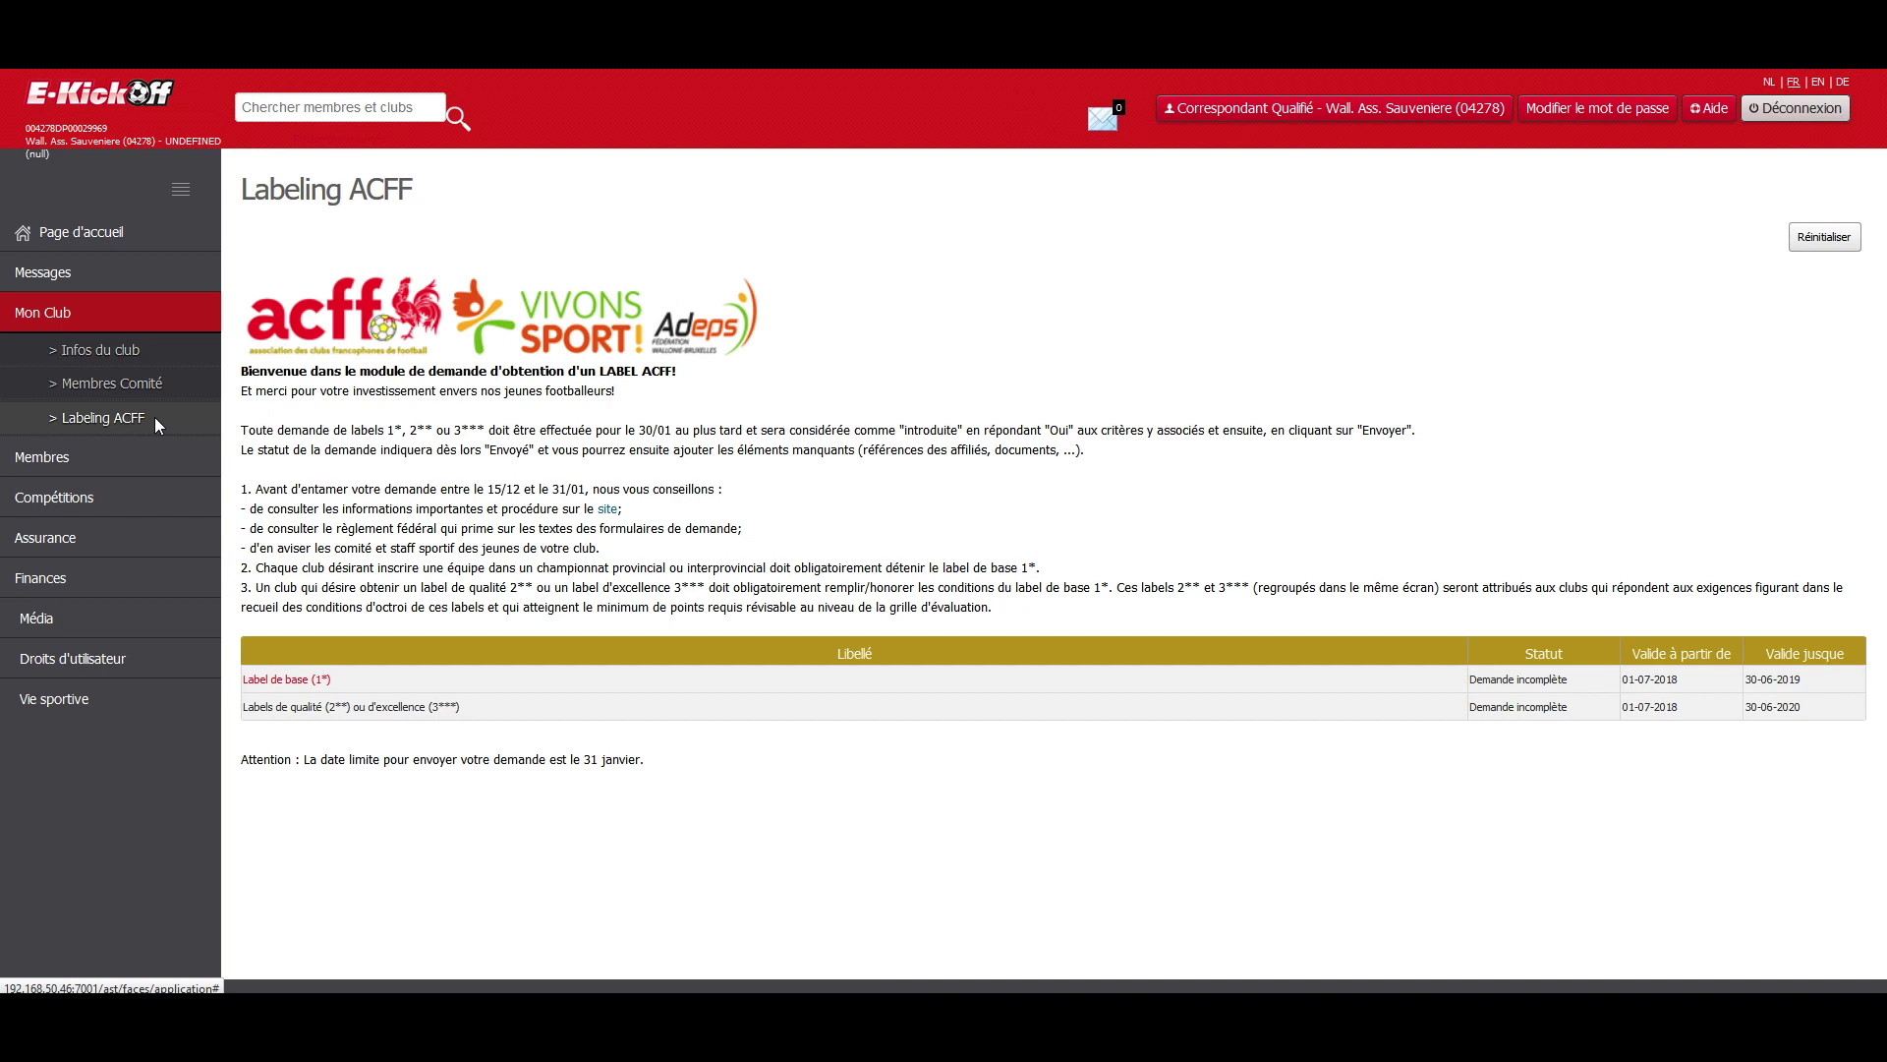
- Open the Label de base (1*) request and read the help text for criterion A.1
double_click(409, 707)
triple_click(409, 706)
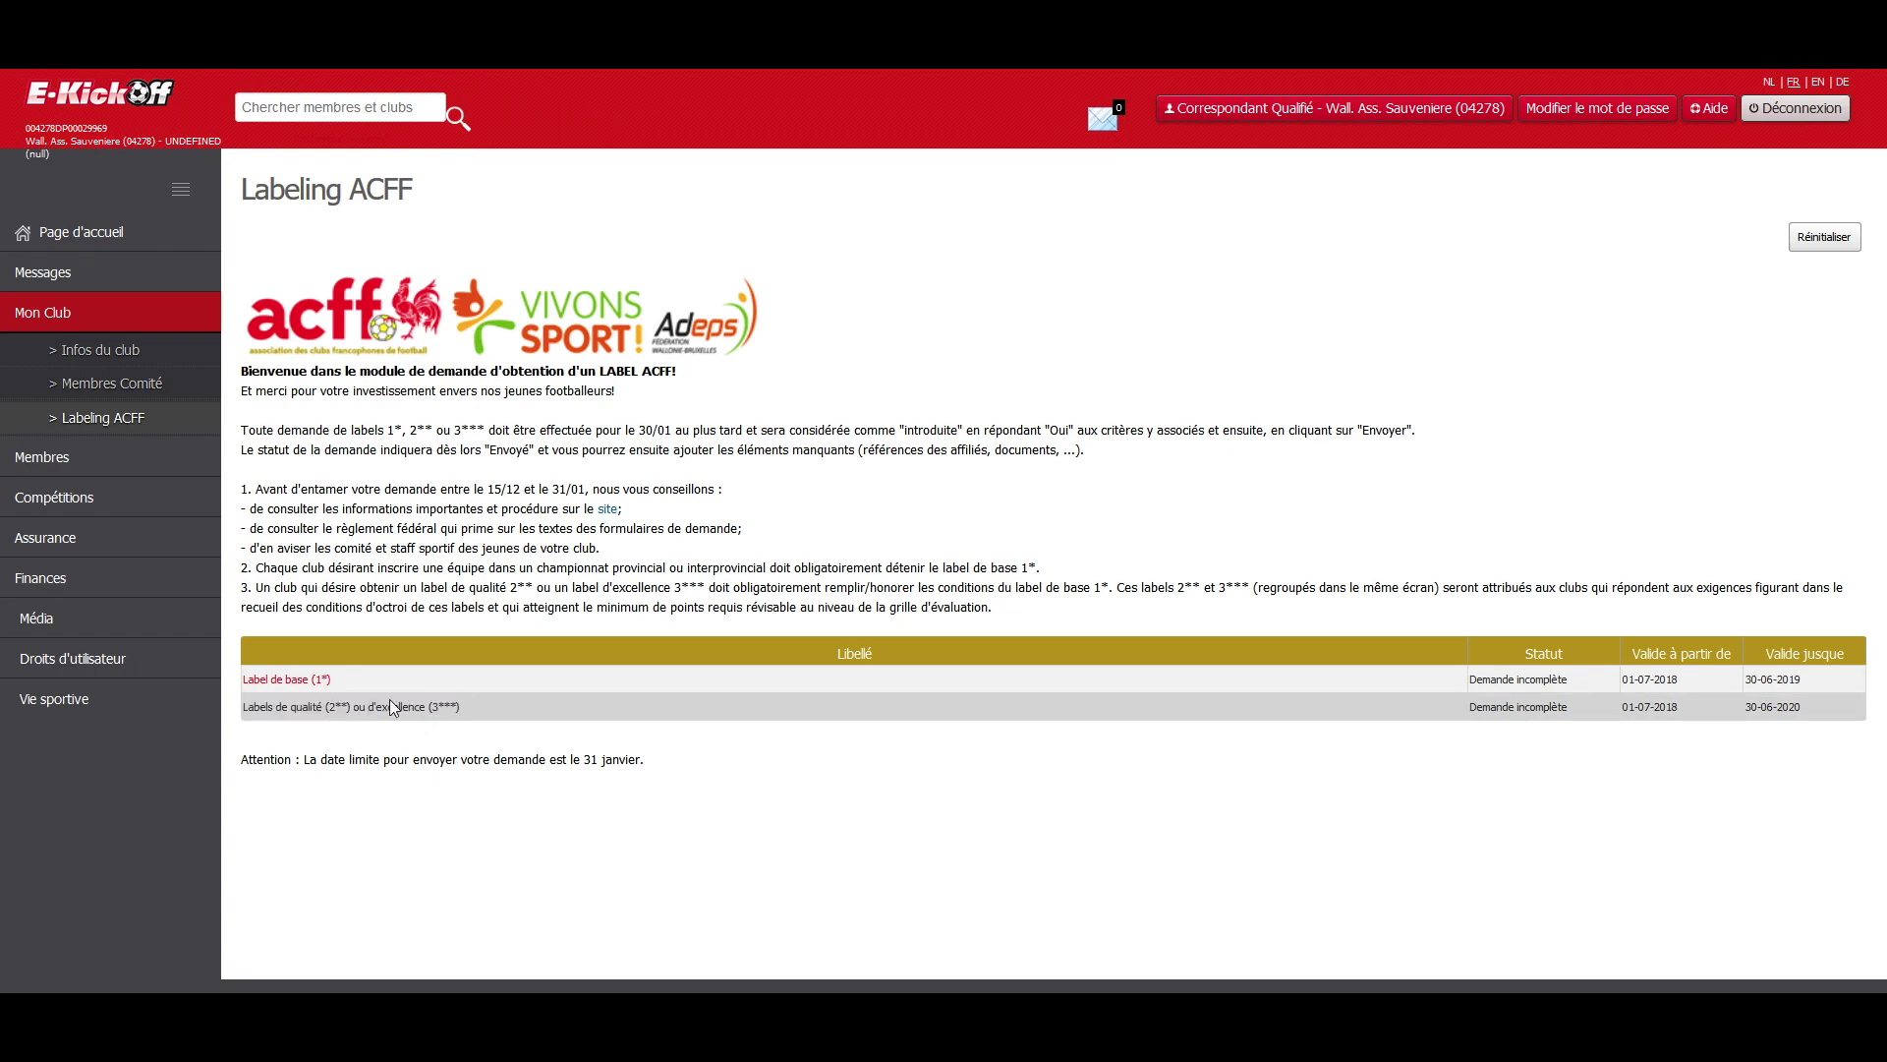
left_click(389, 703)
left_click(318, 680)
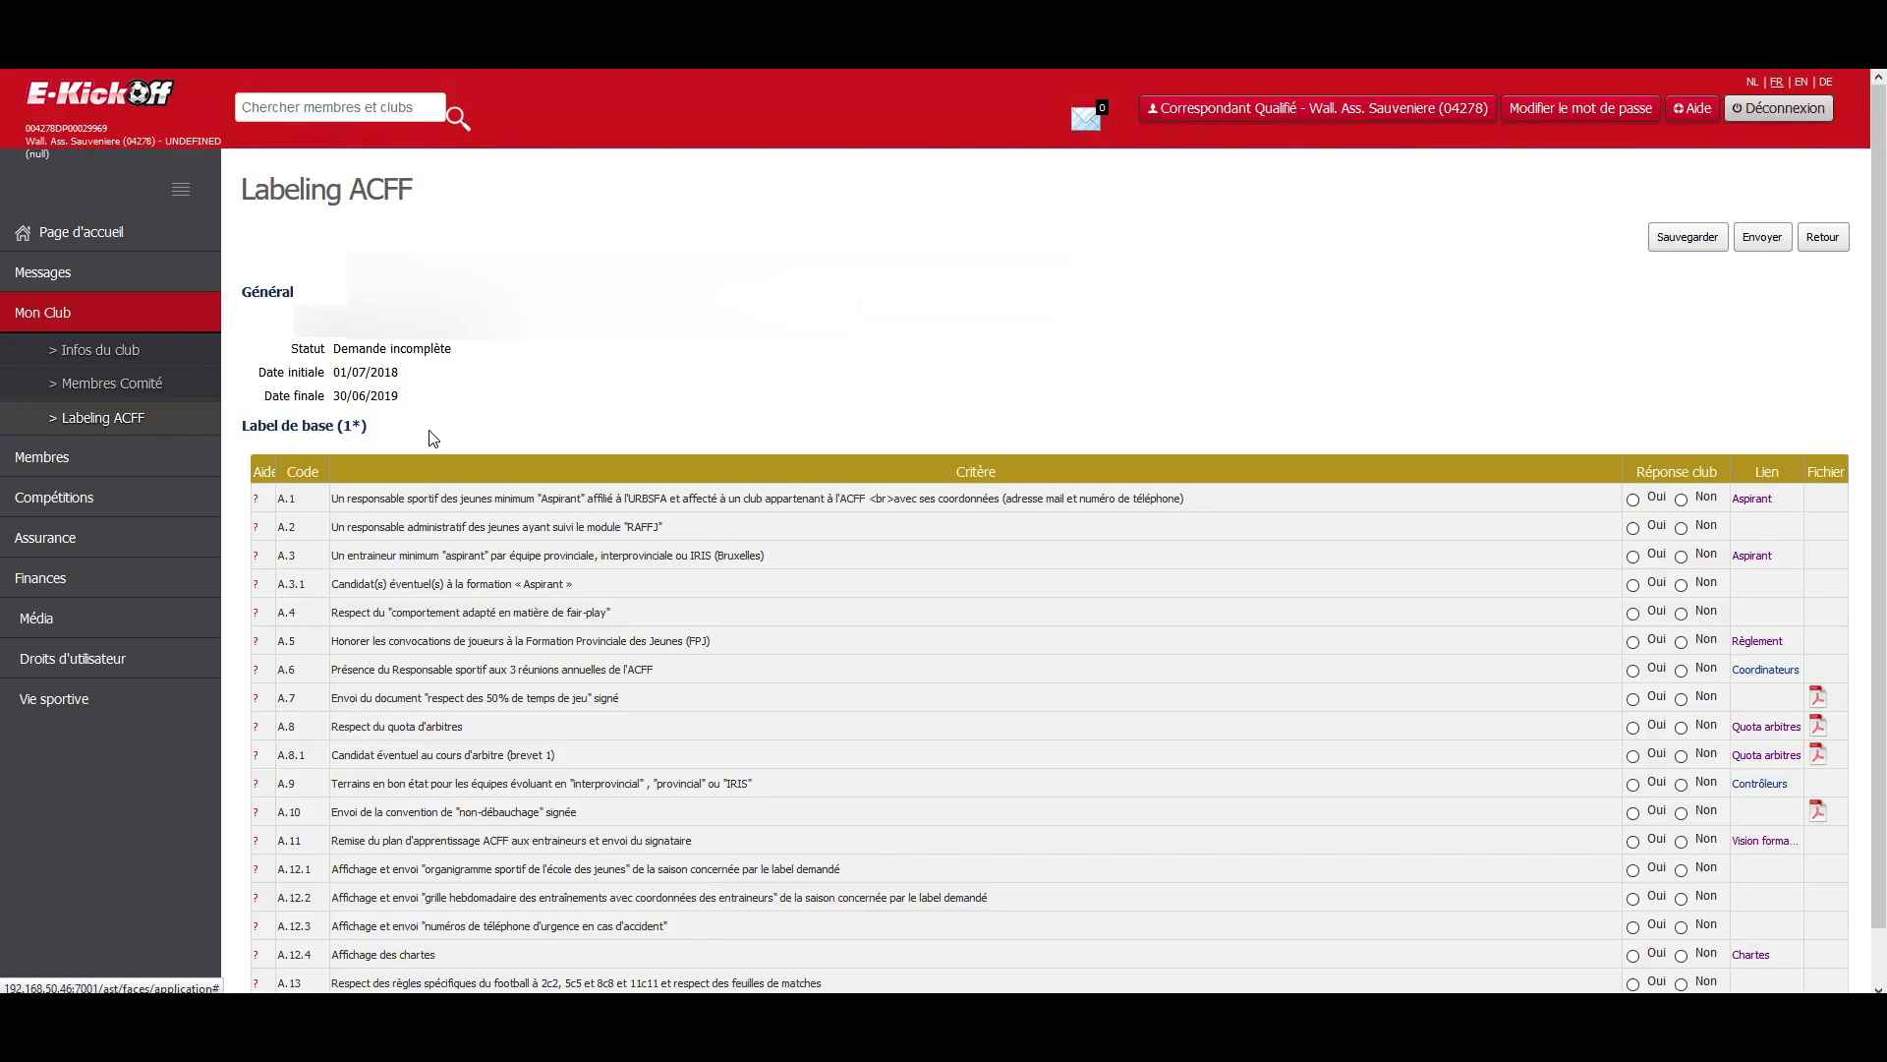
scroll(425, 457, "down", 1)
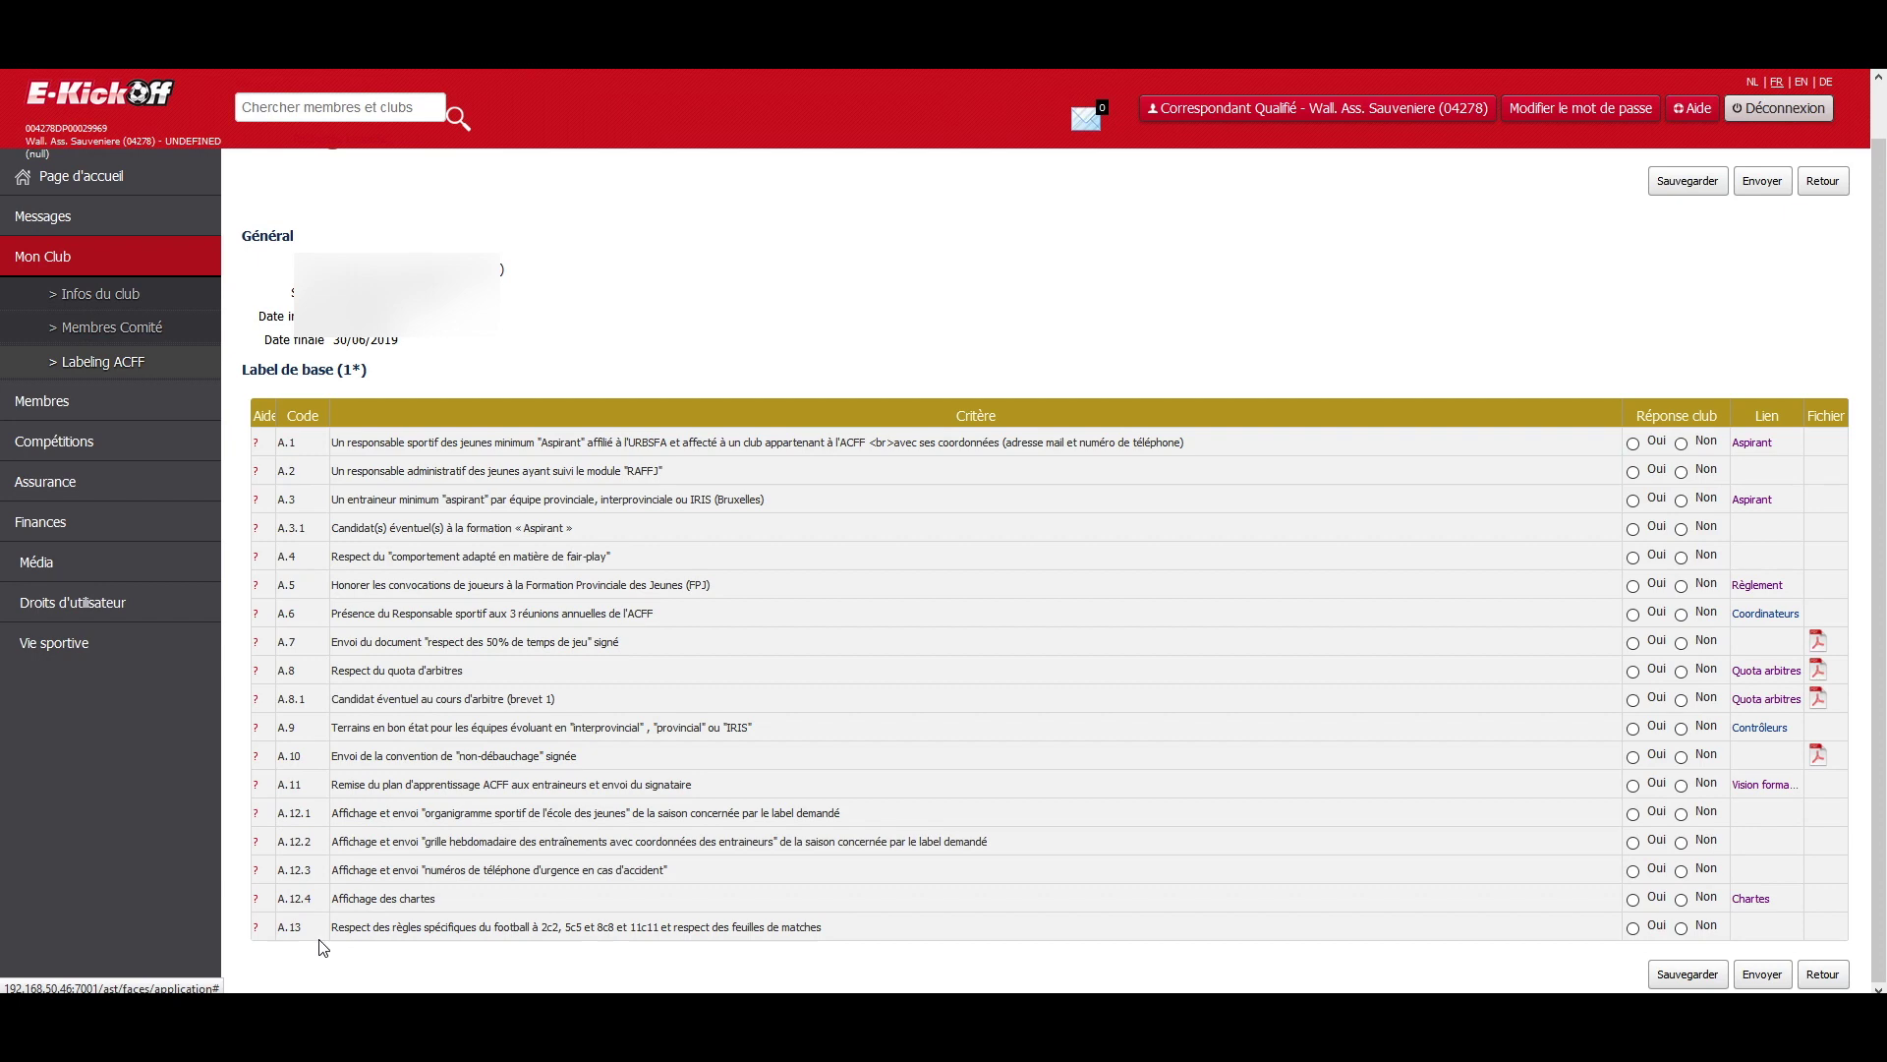
left_click(257, 447)
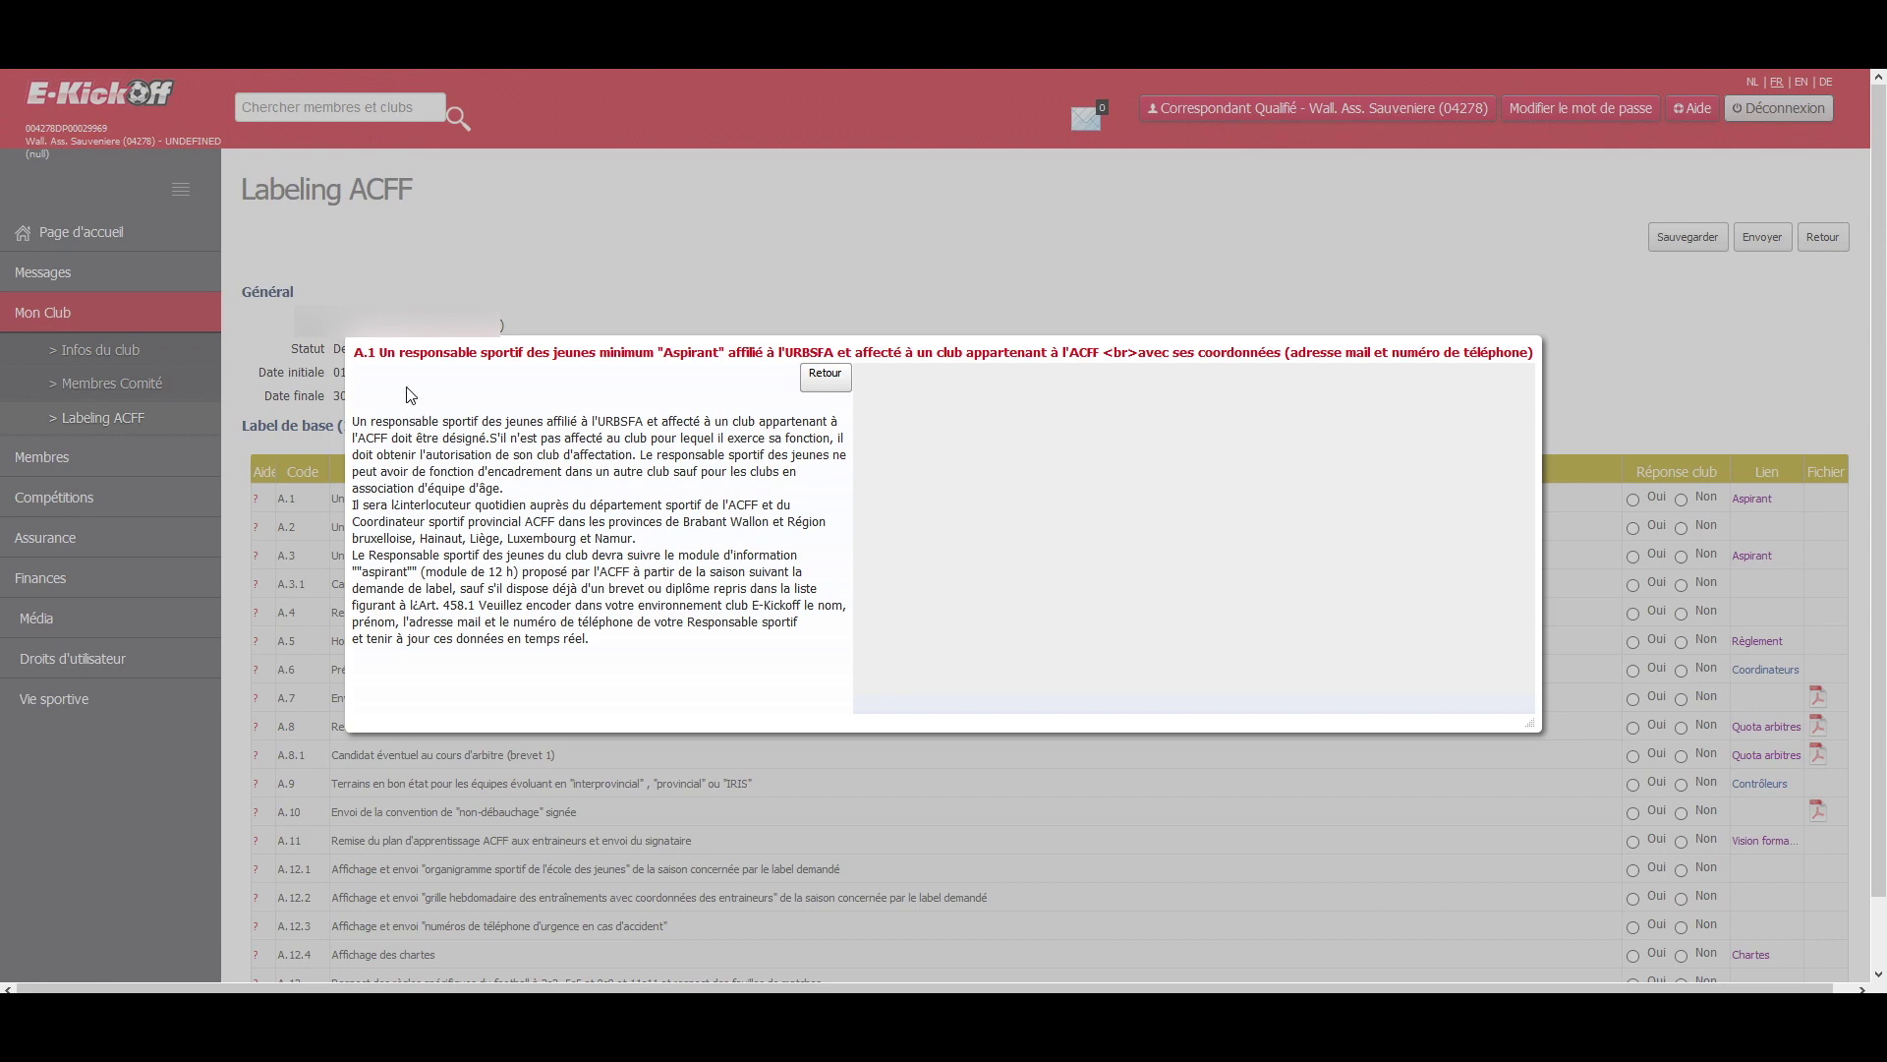
left_click(825, 374)
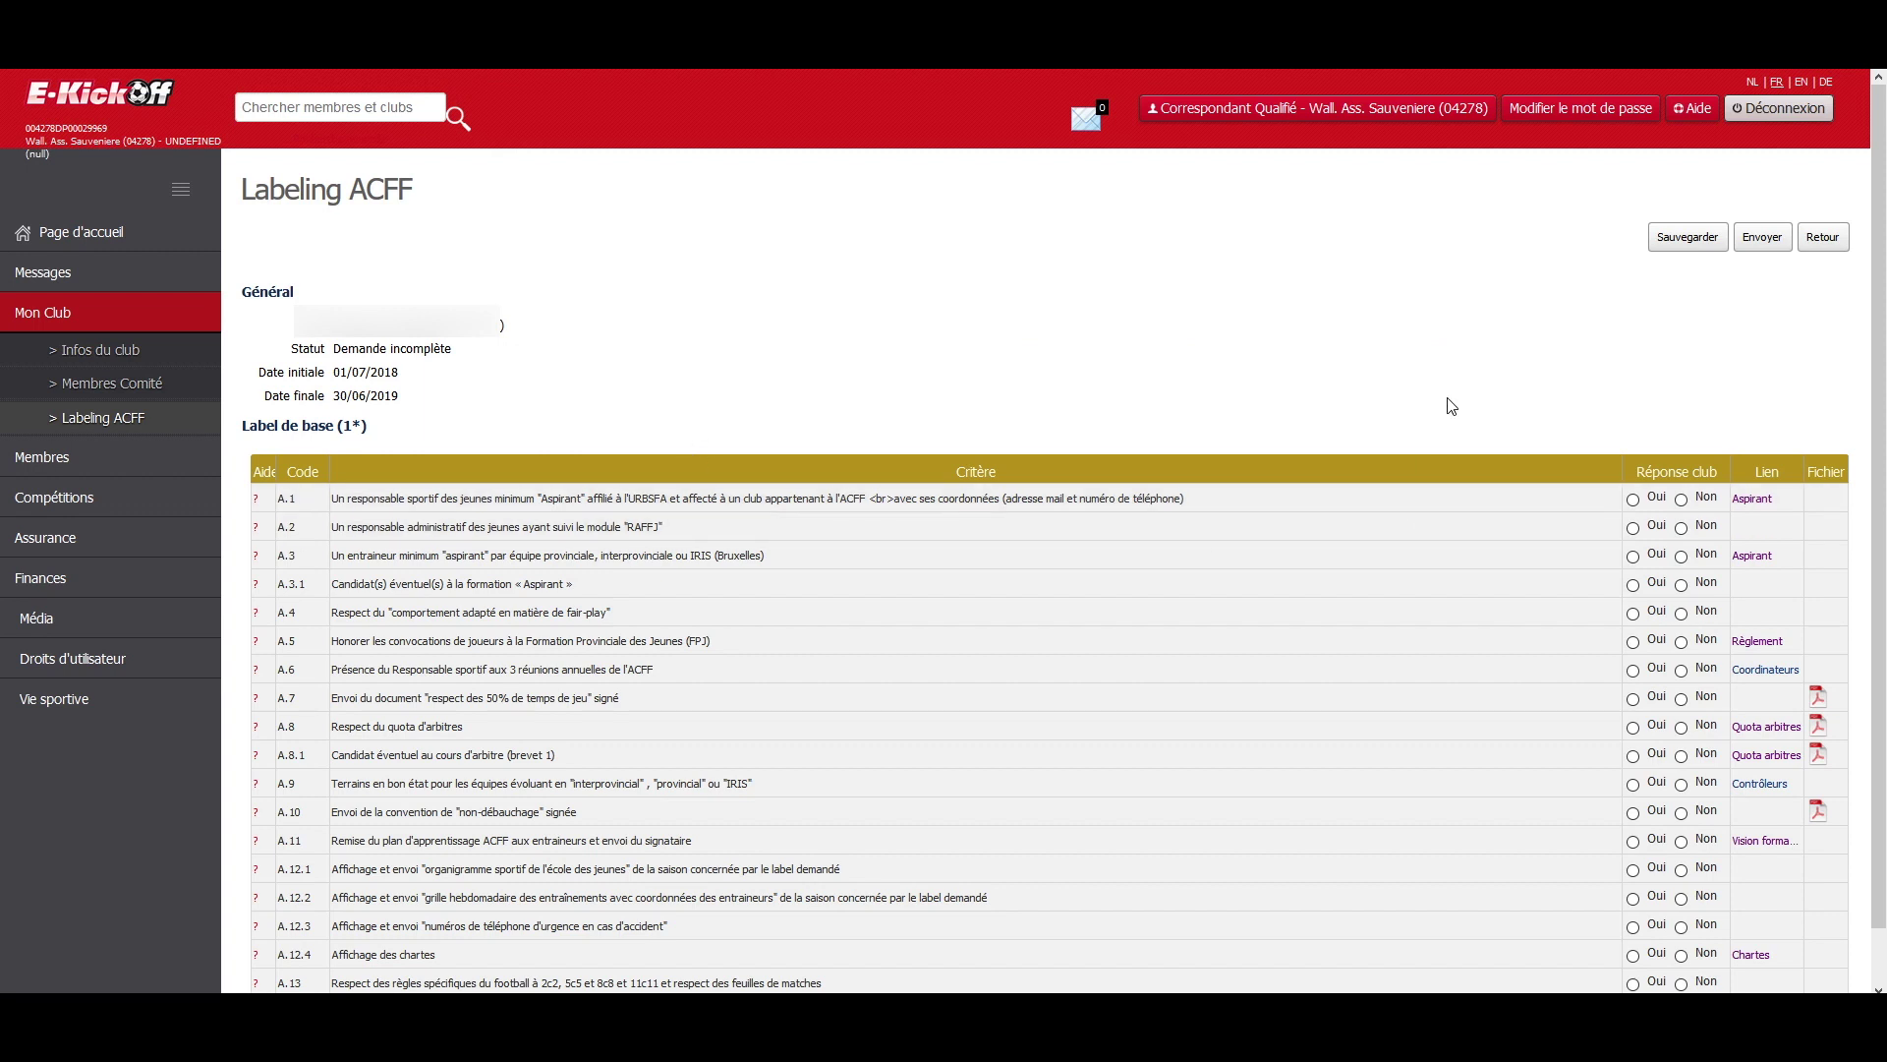
- Answer Oui to all criteria A.1 to A.13 of the Label de base (1*) request and submit it, accepting the declaration
left_click(1631, 502)
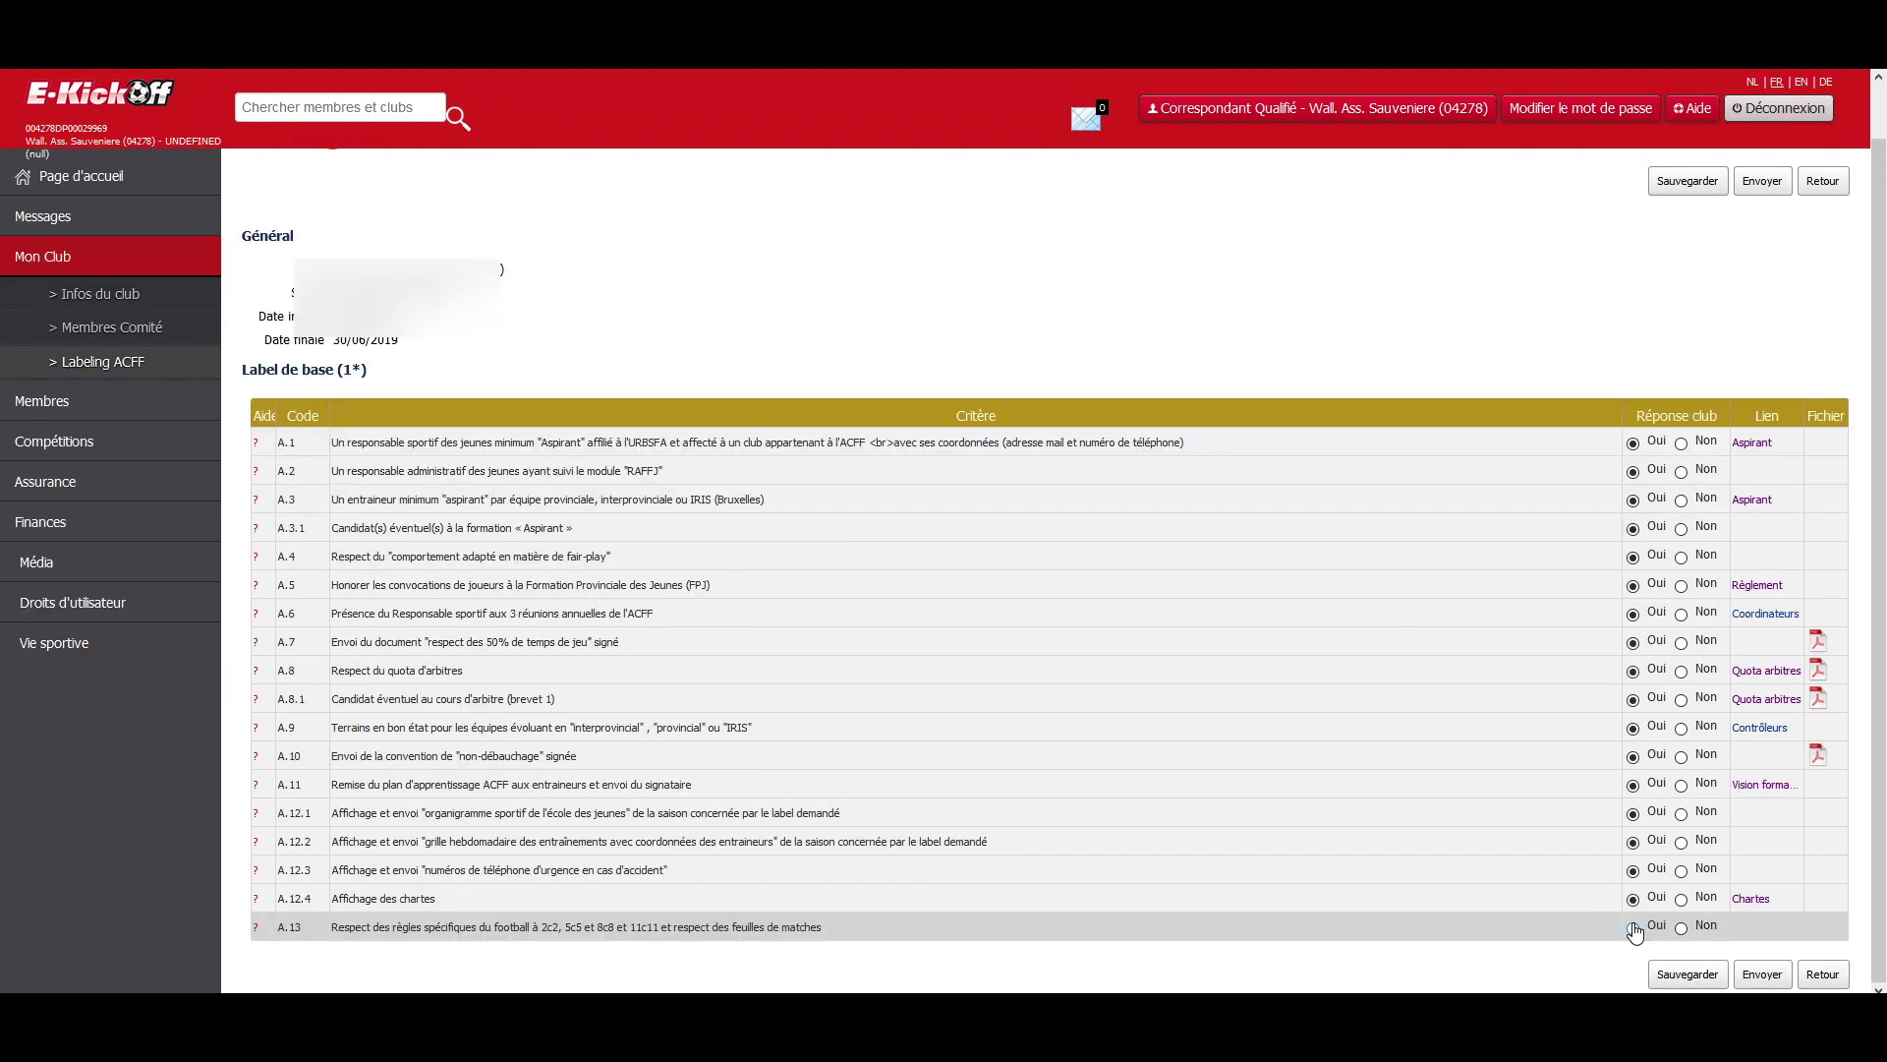
left_click(1634, 928)
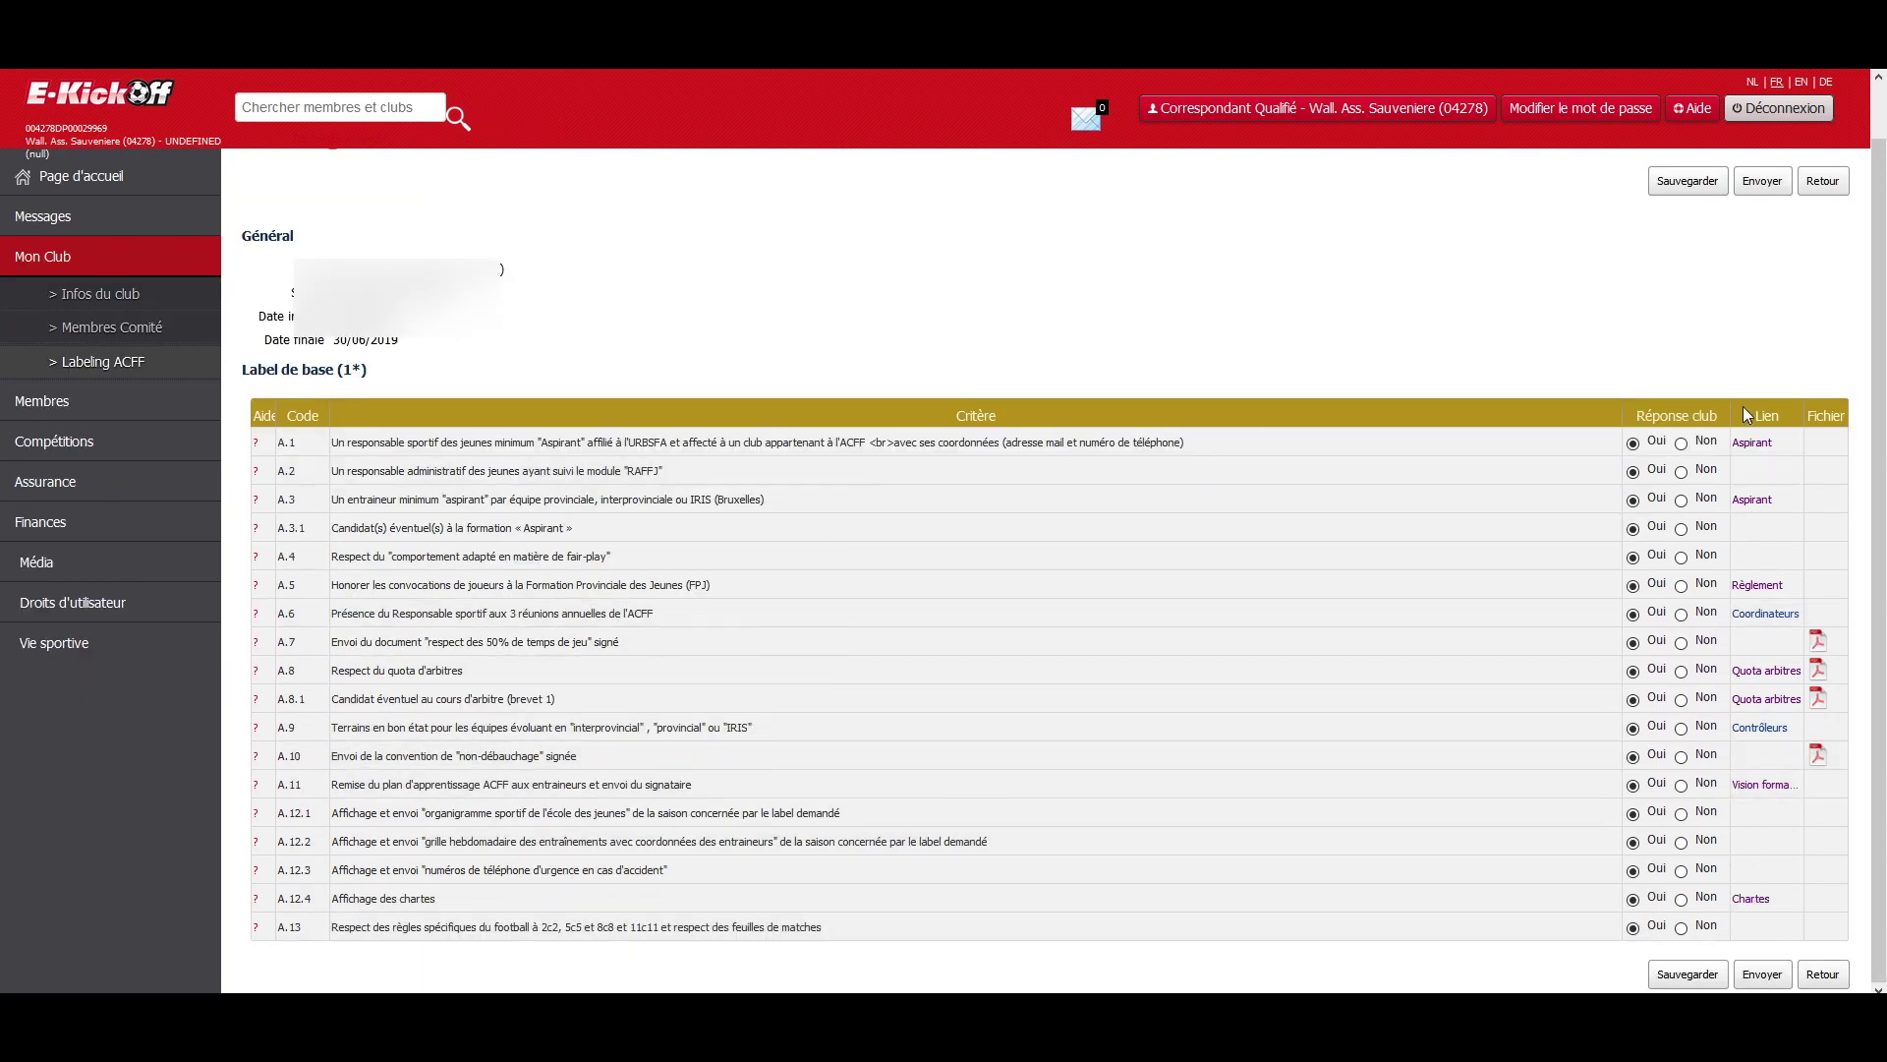
left_click(1762, 182)
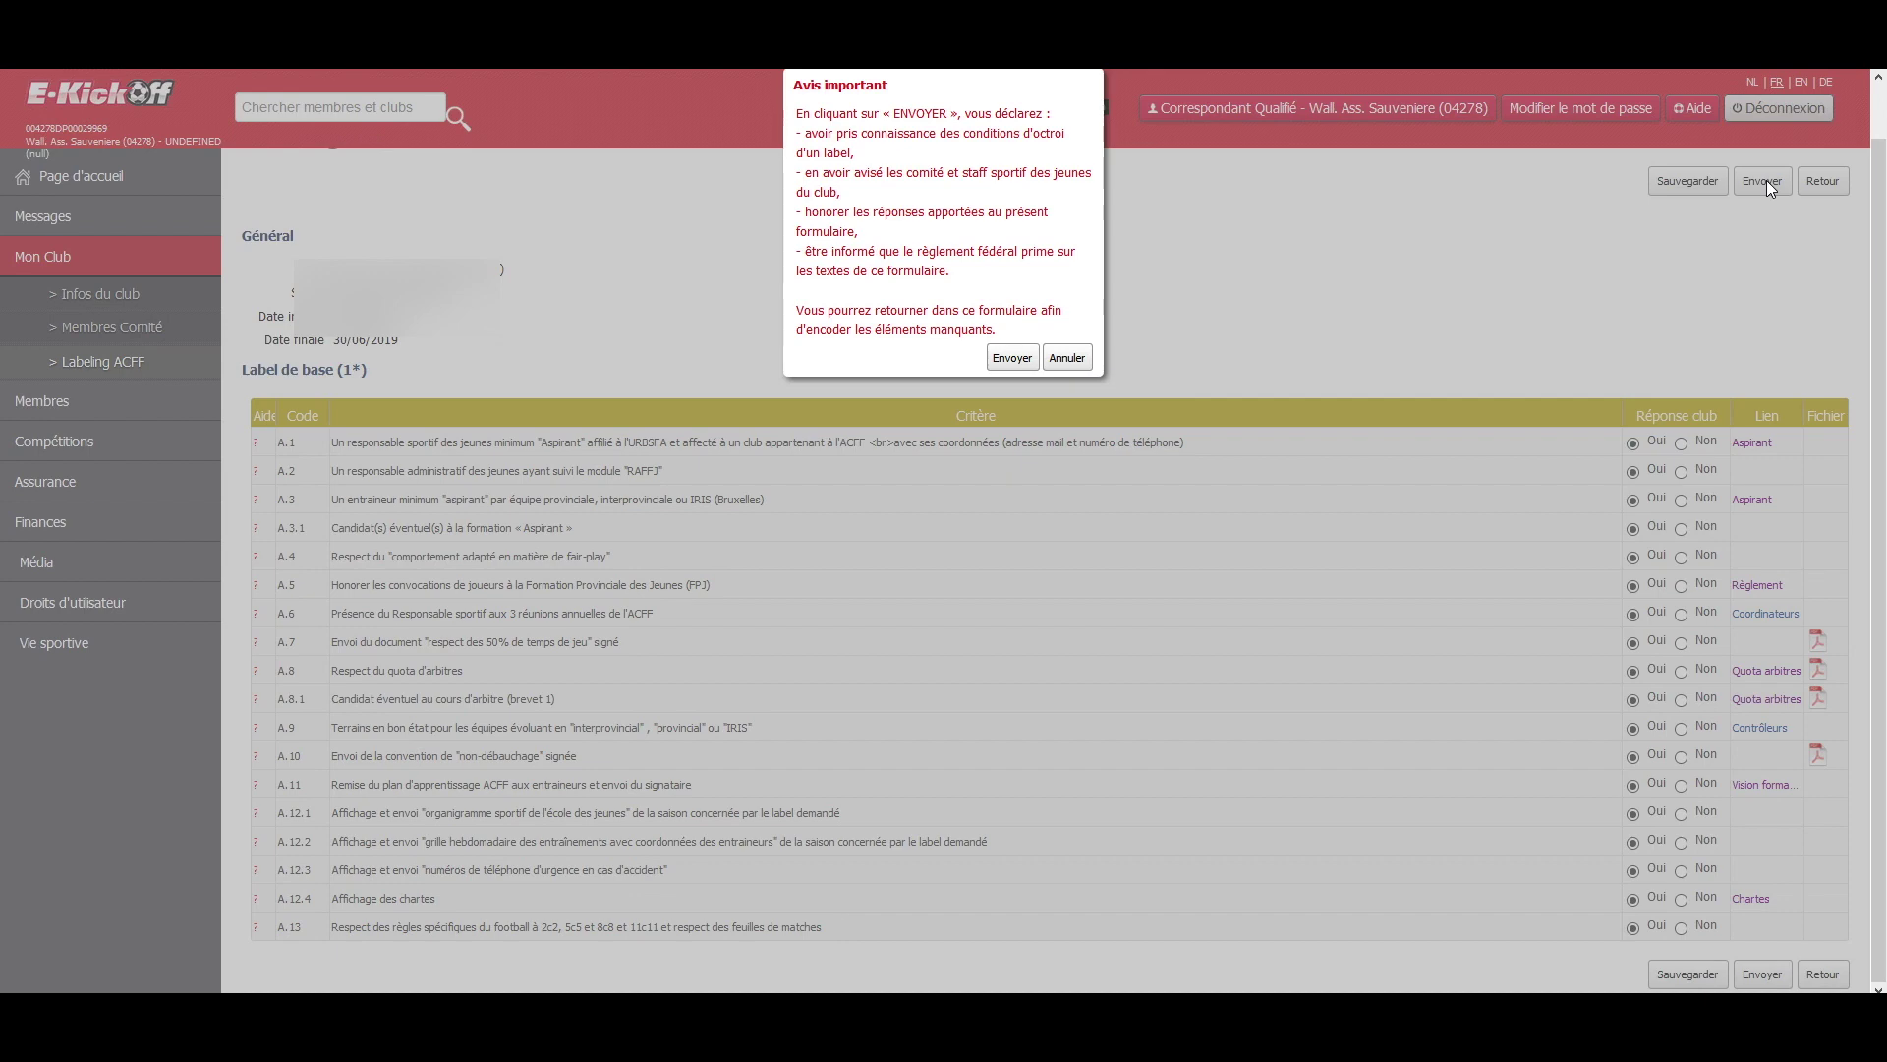
left_click(1011, 359)
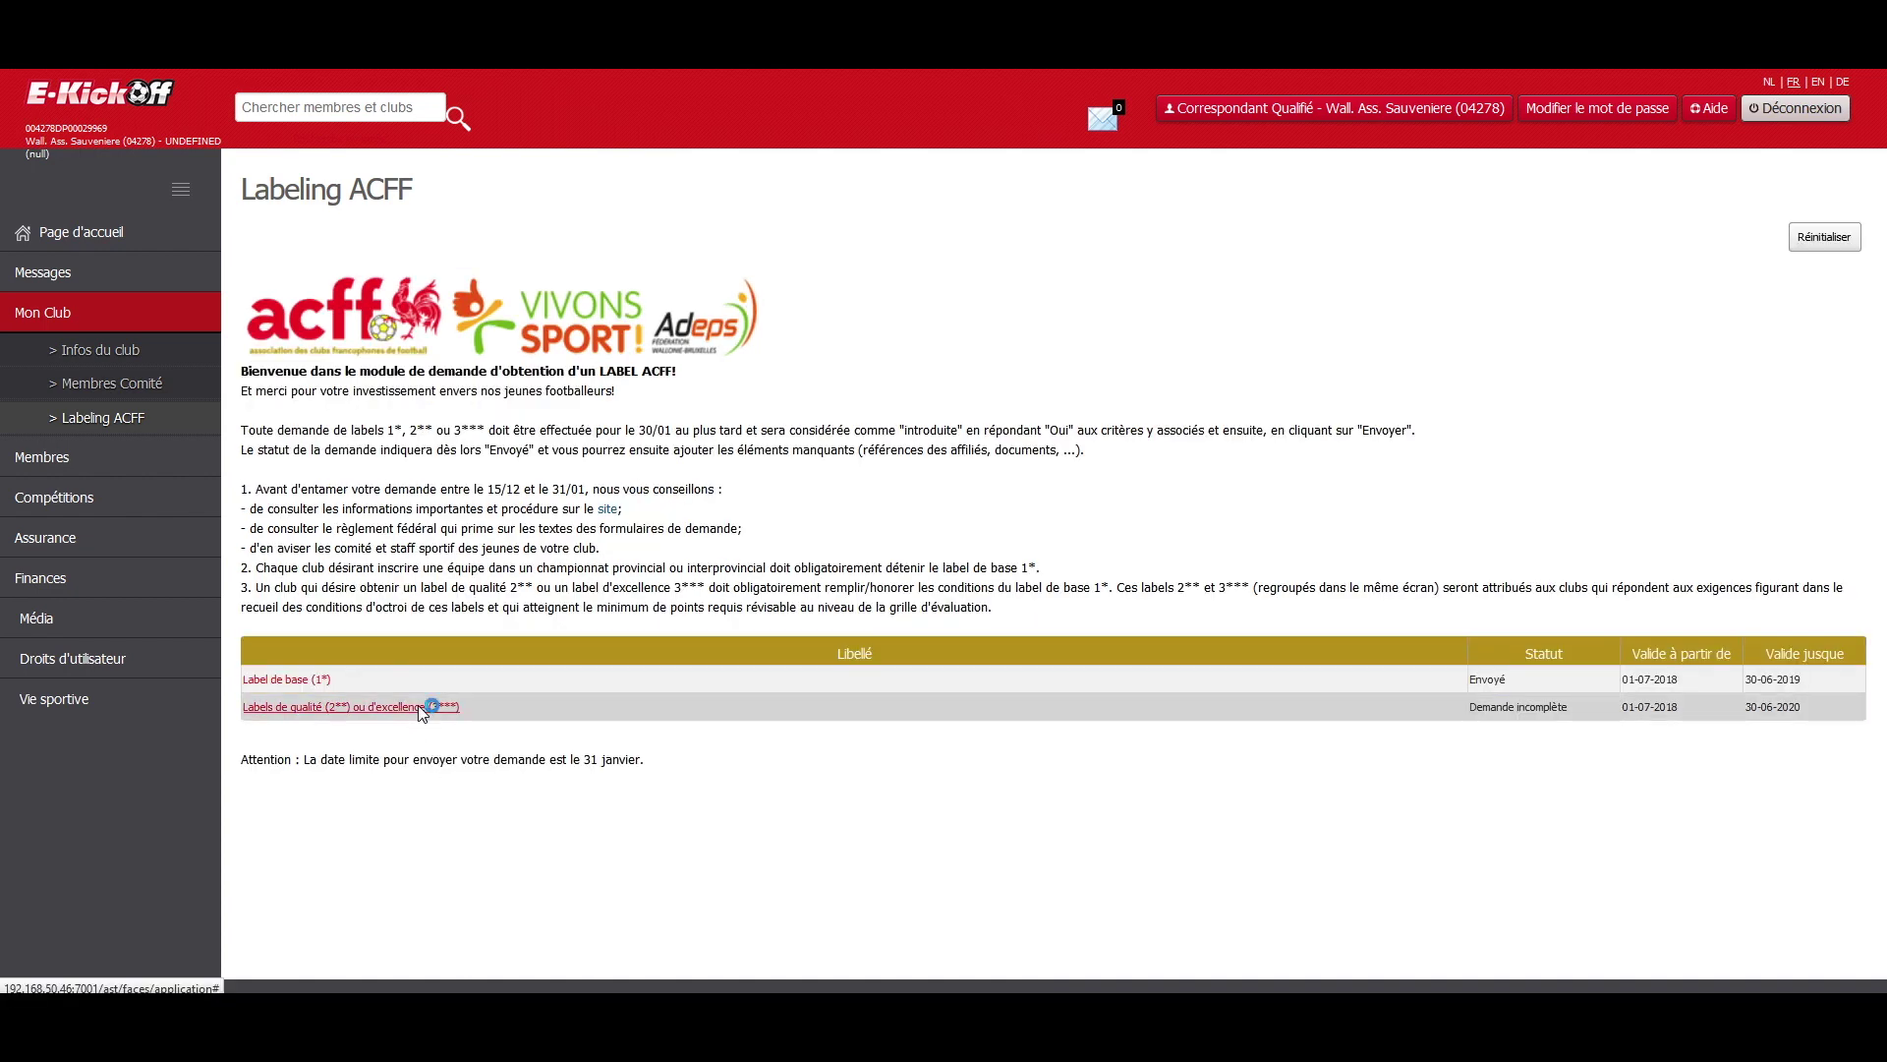
- Open the Labels de qualité (2**) ou d'excellence (3***) request, answer Oui to all criteria B.1.1 to B.3.8, and save it
left_click(421, 712)
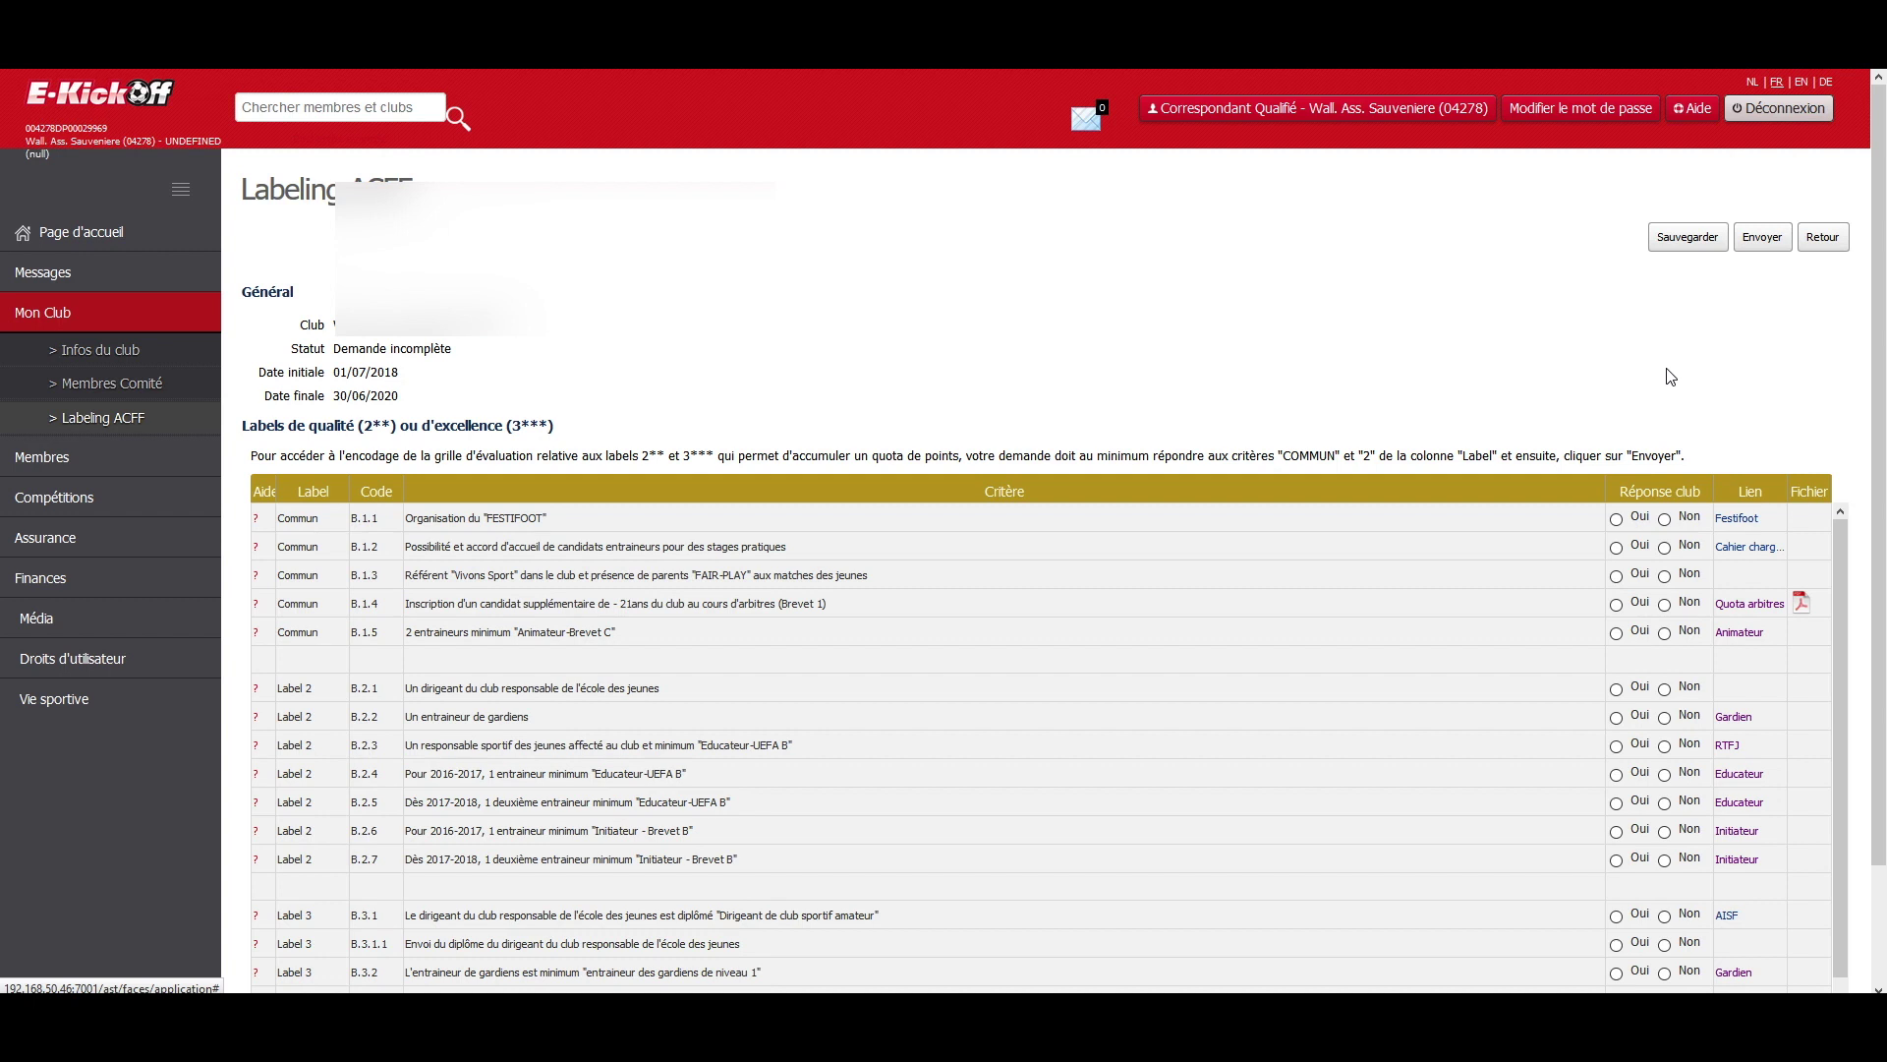
scroll(1716, 388, "down", 1)
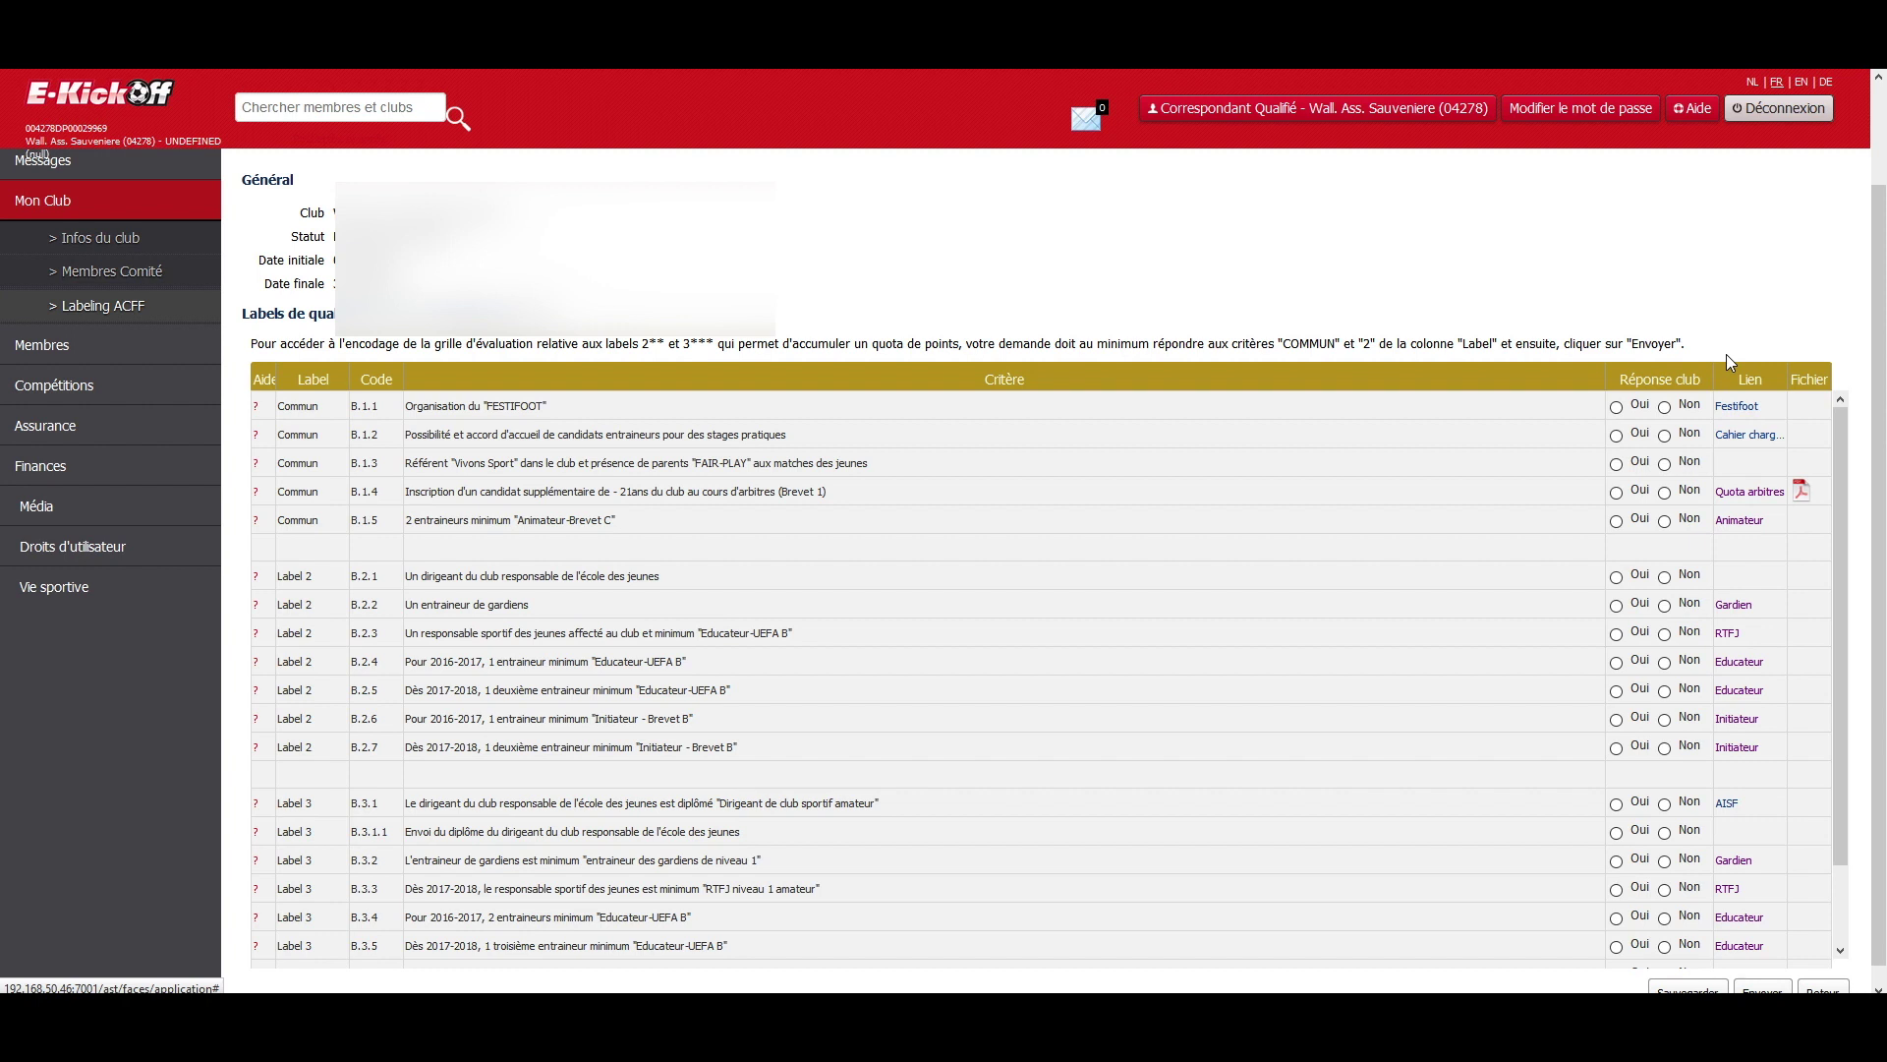
scroll(1726, 354, "down", 1)
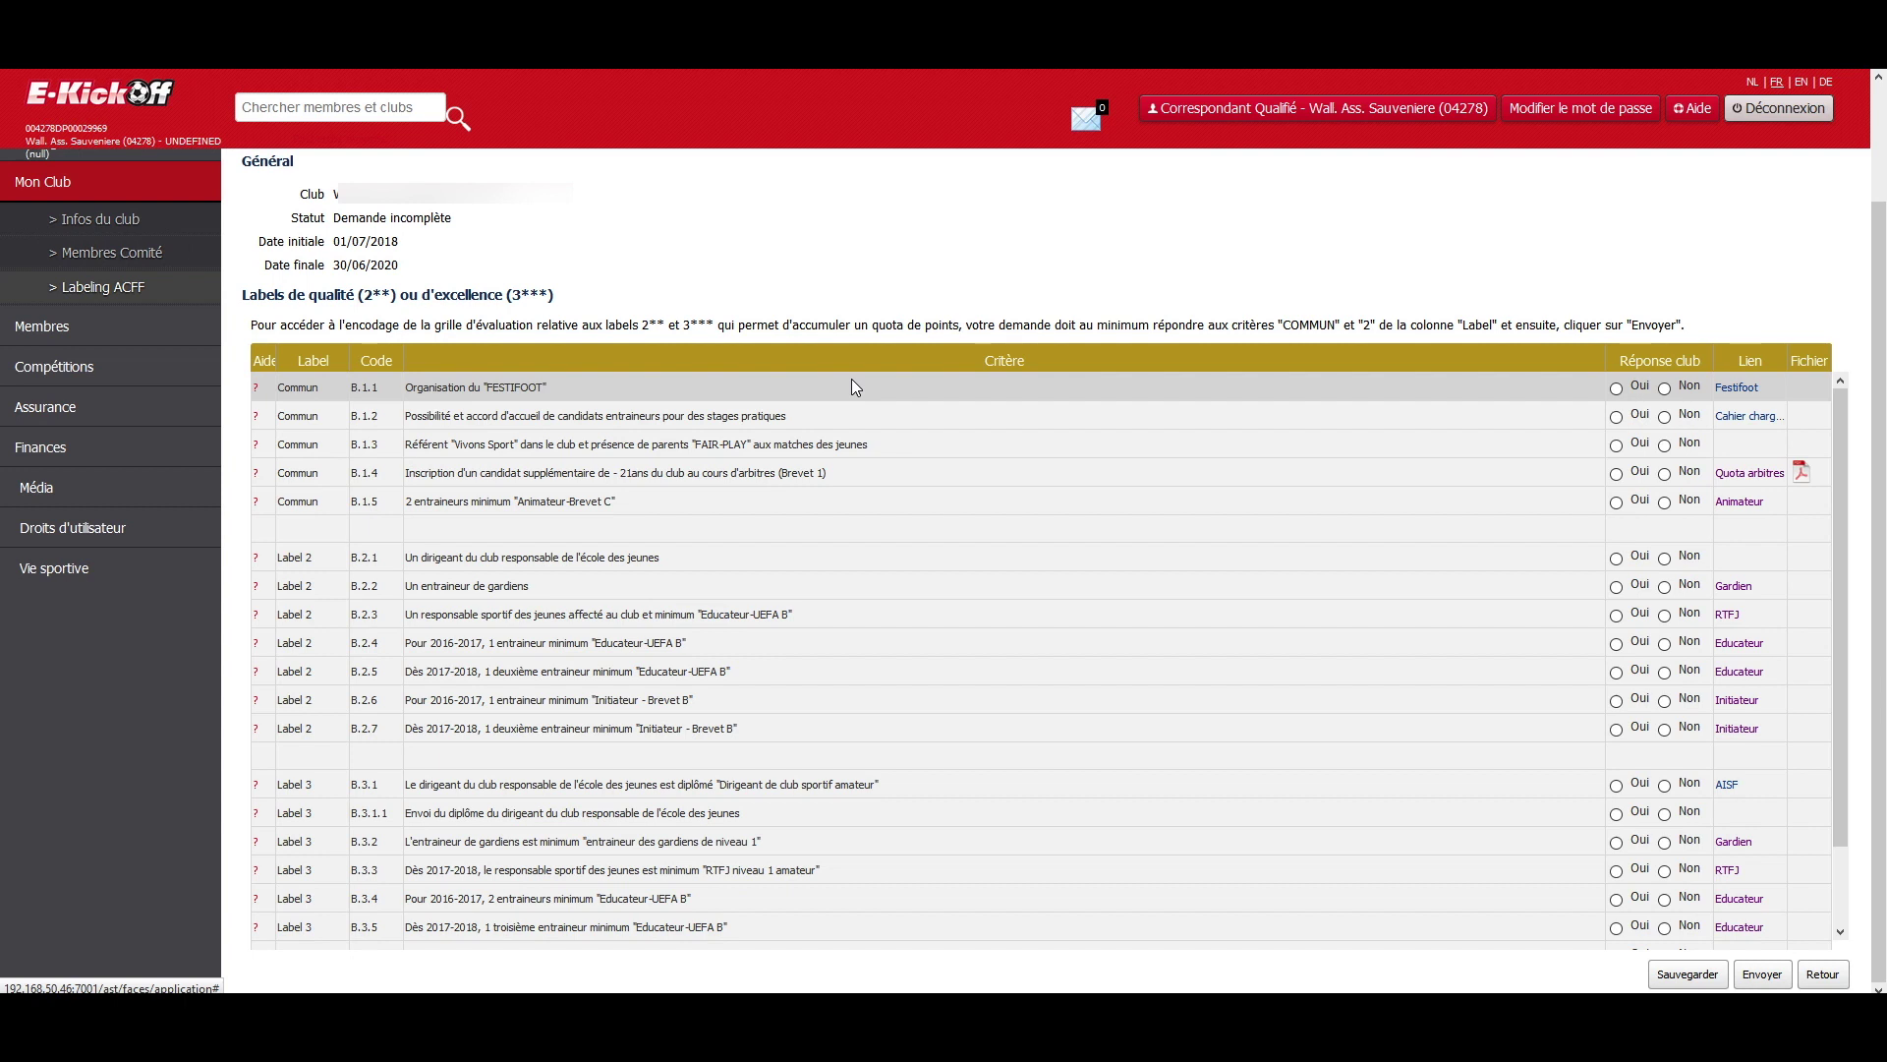
scroll(851, 380, "up", 2)
left_click(1616, 518)
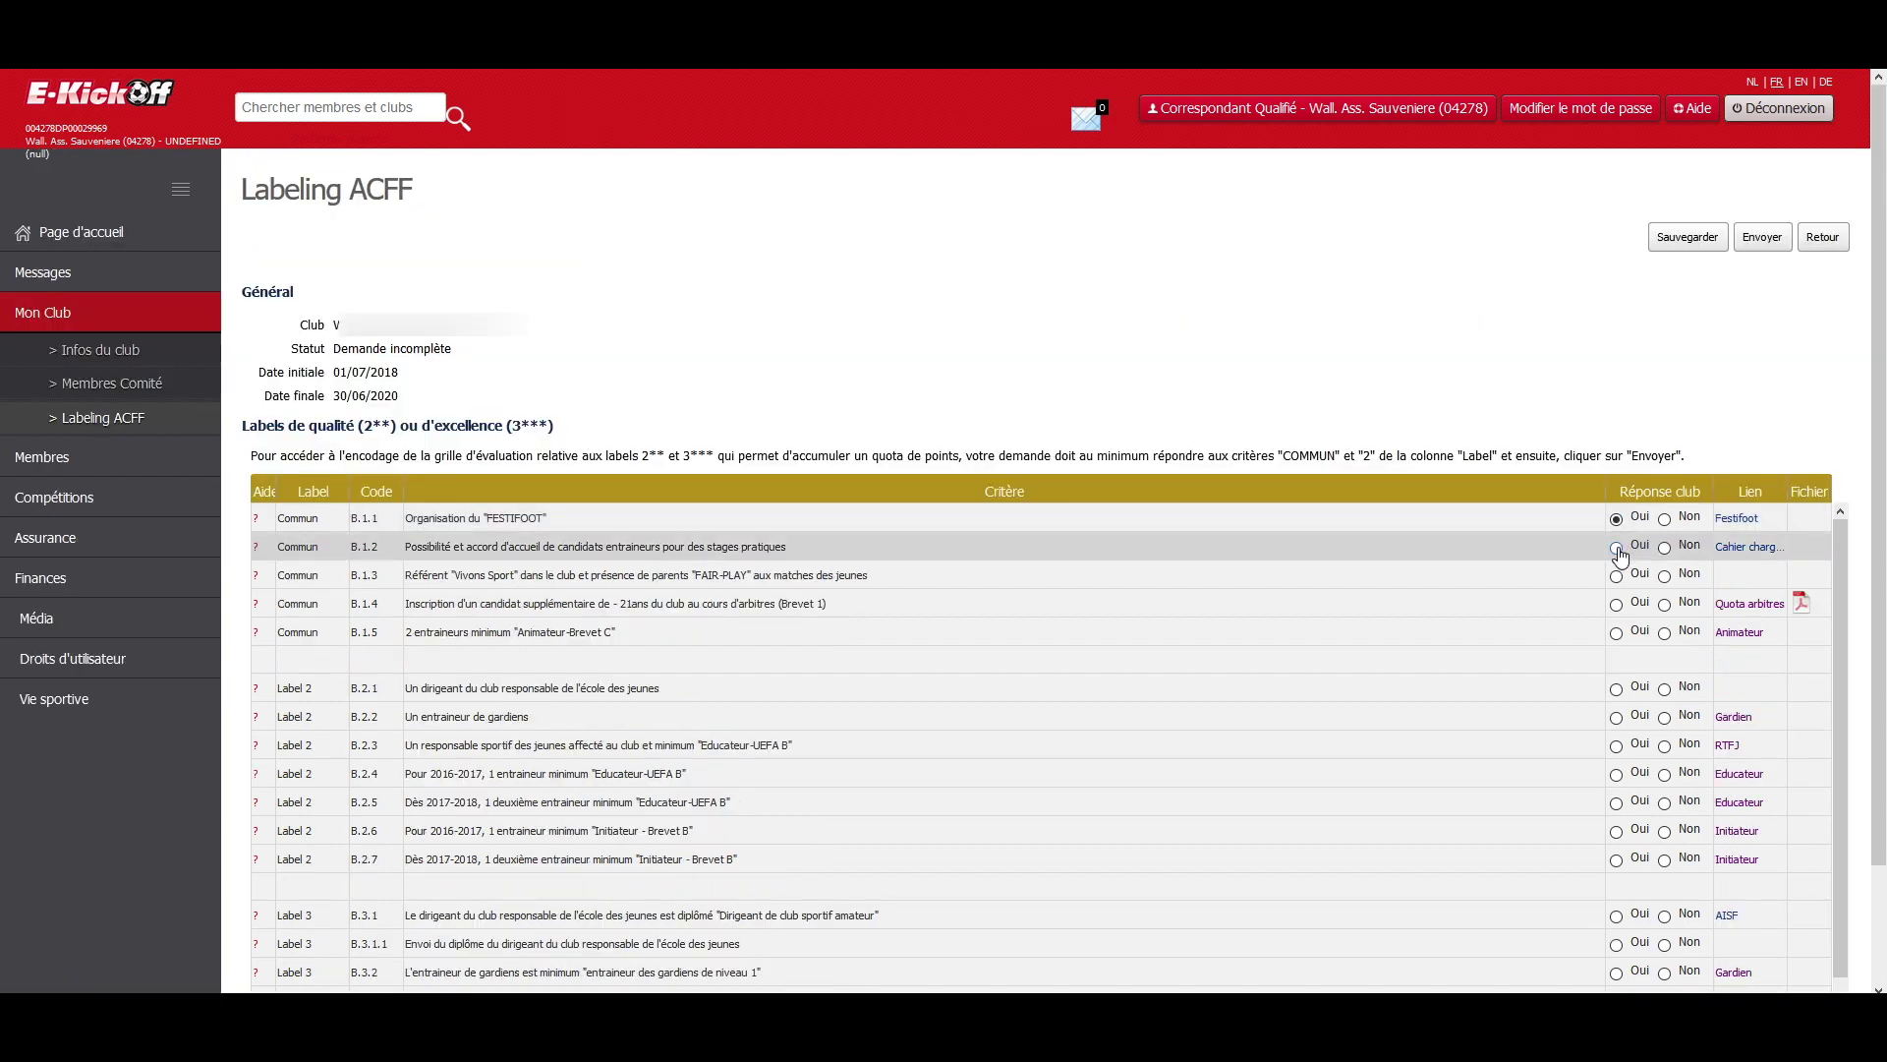
left_click(1617, 549)
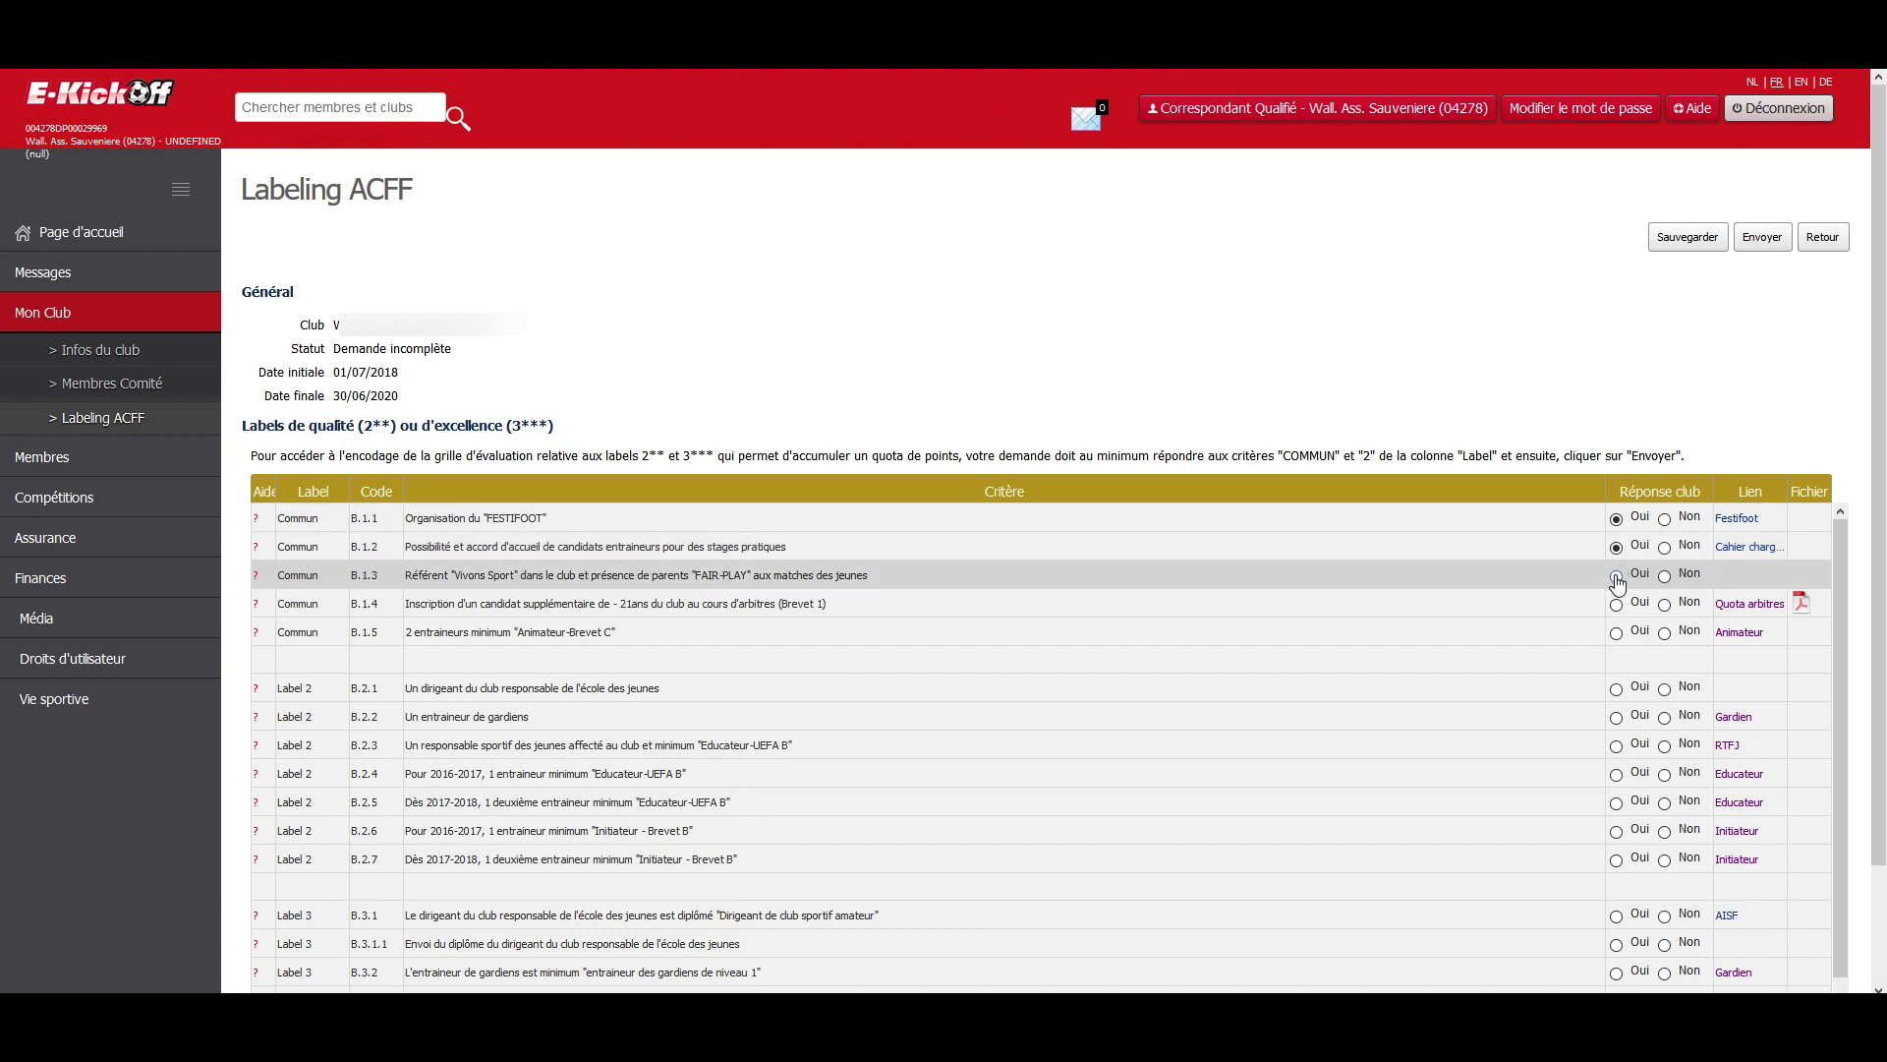
left_click(1617, 577)
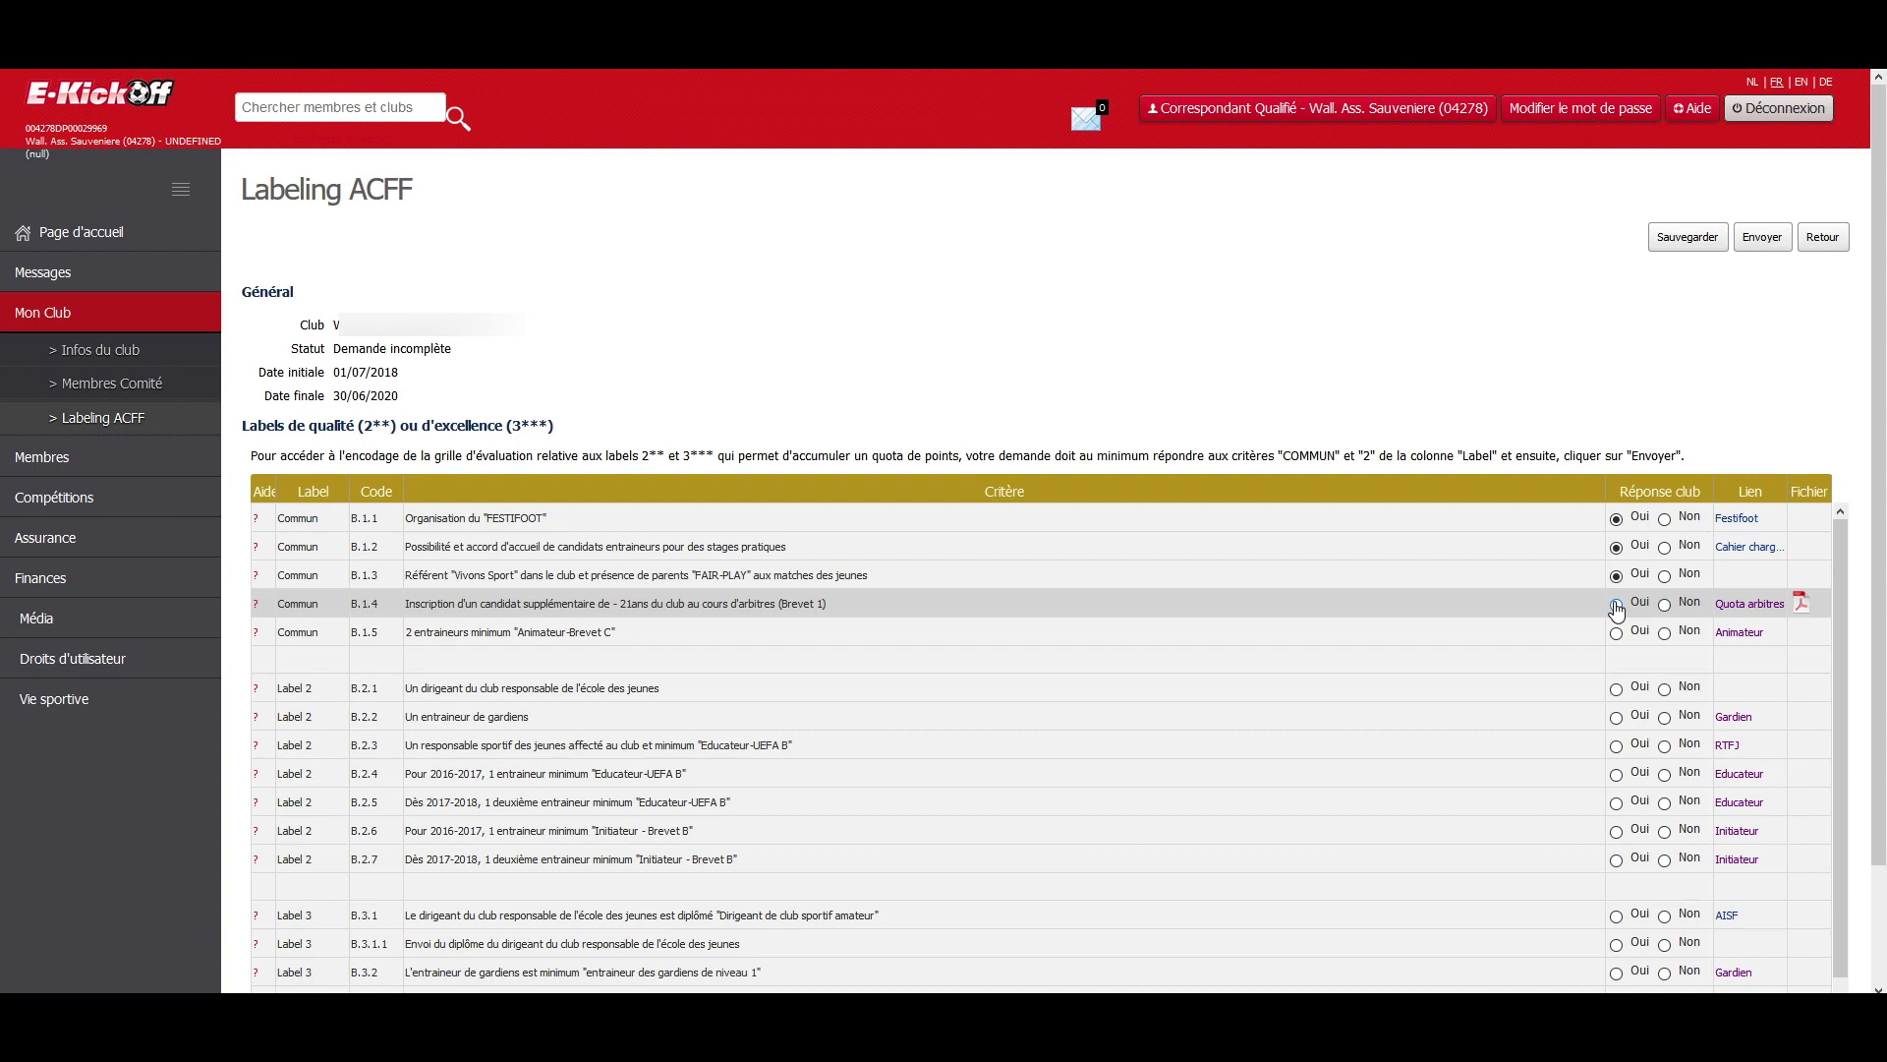
left_click(1617, 606)
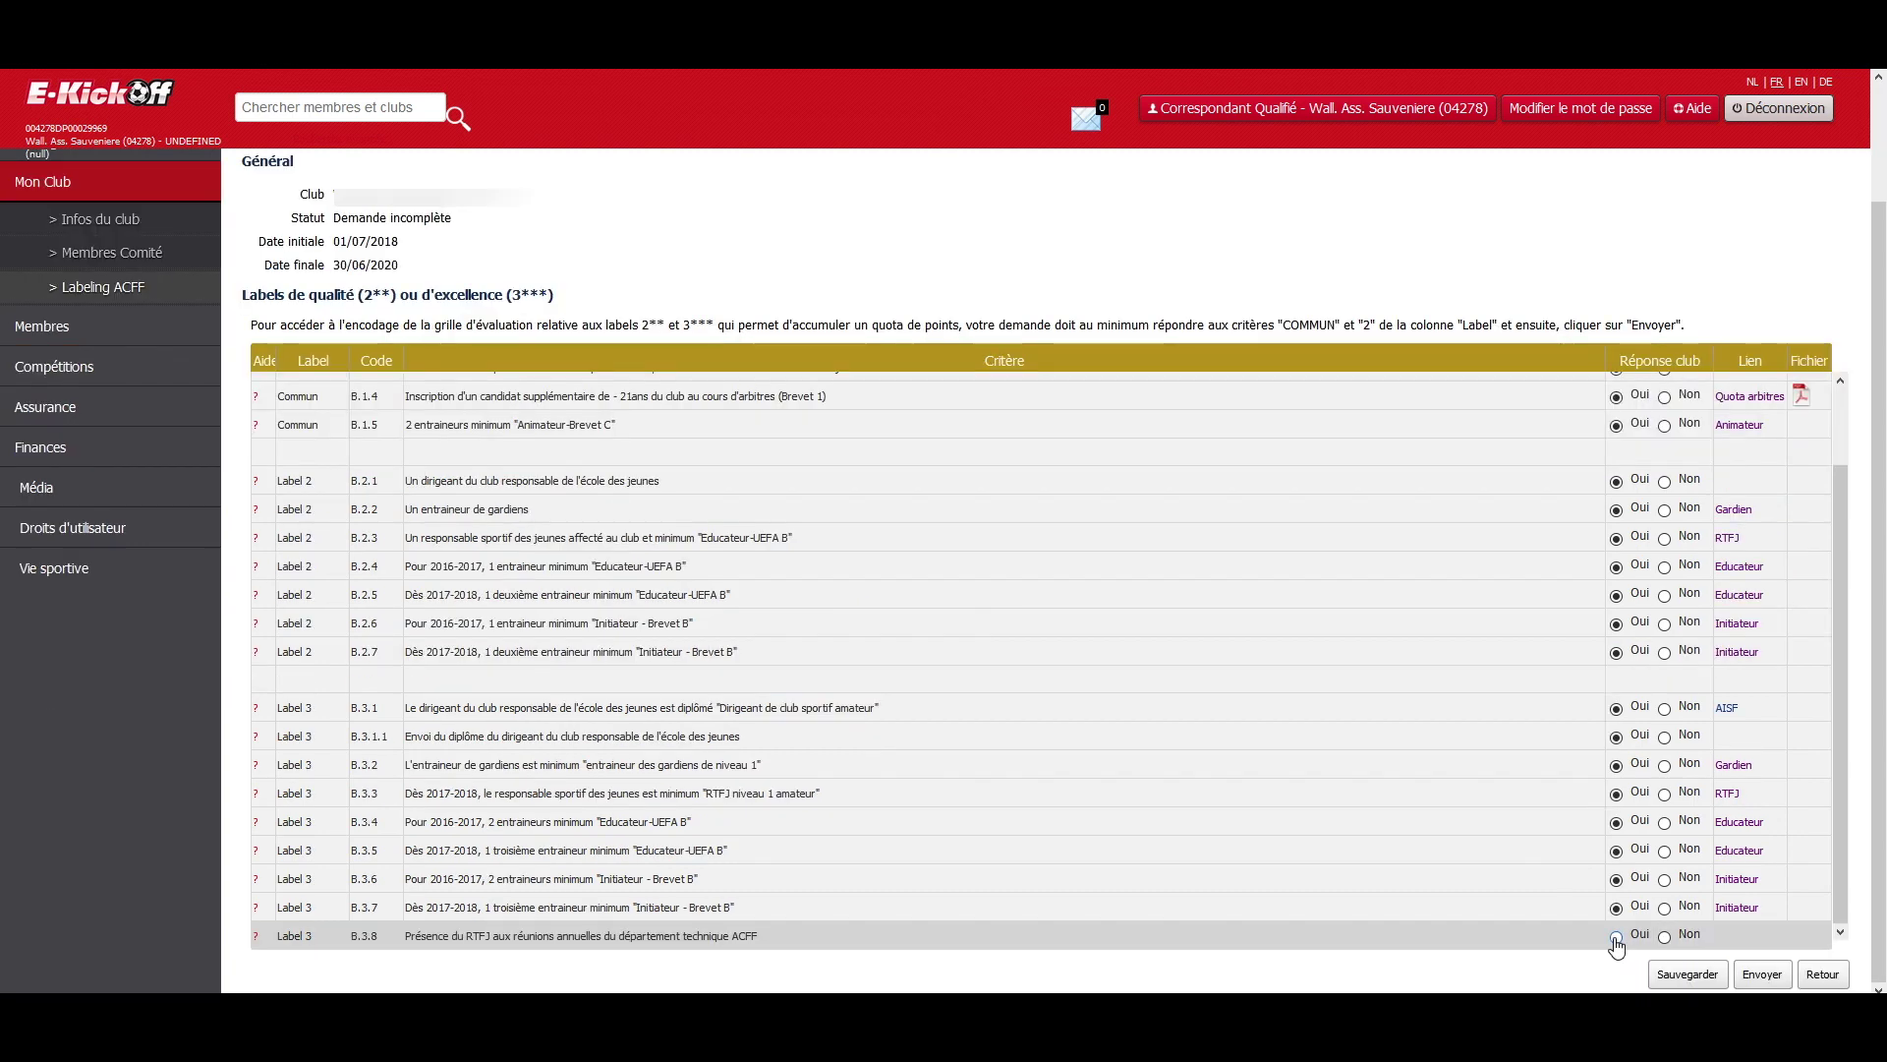
left_click(1616, 937)
left_click(1710, 974)
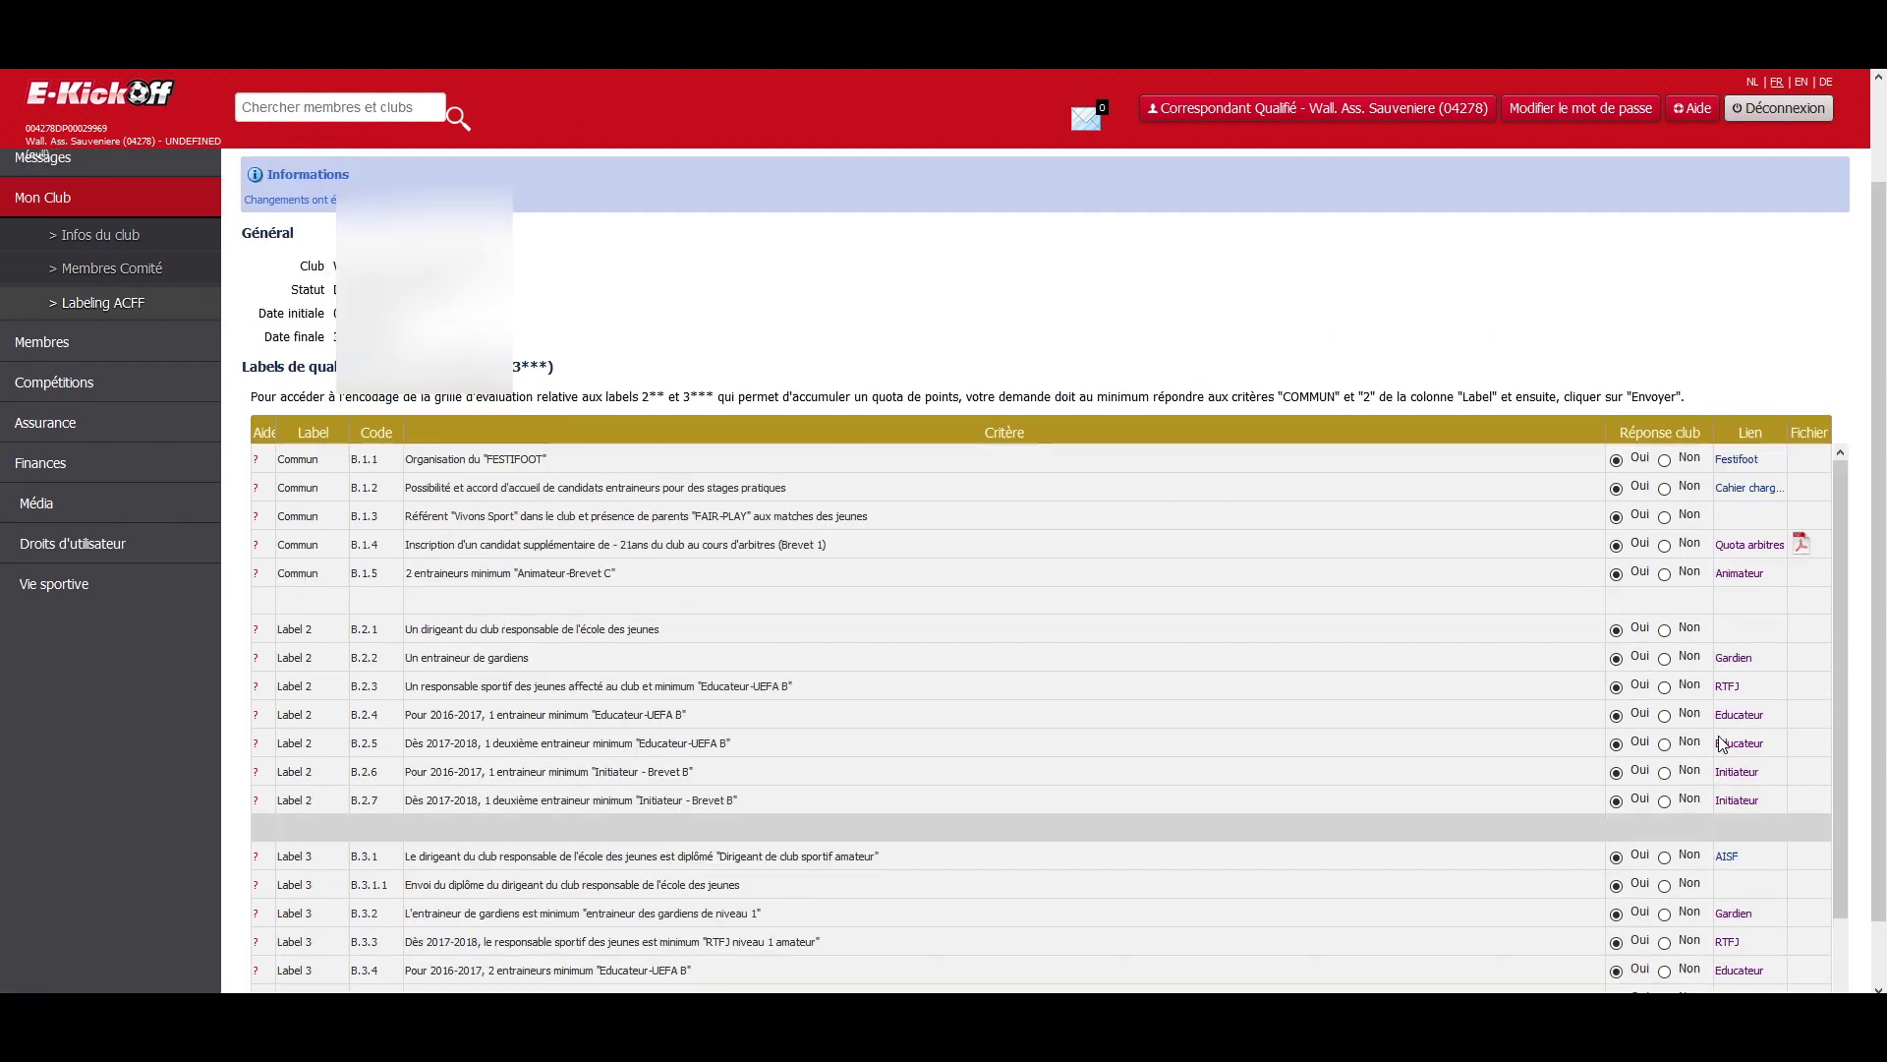
- Switch the answers for criteria B.3.1 and B.3.1.1 to Non and restore both to Oui
scroll(1720, 737, "down", 1)
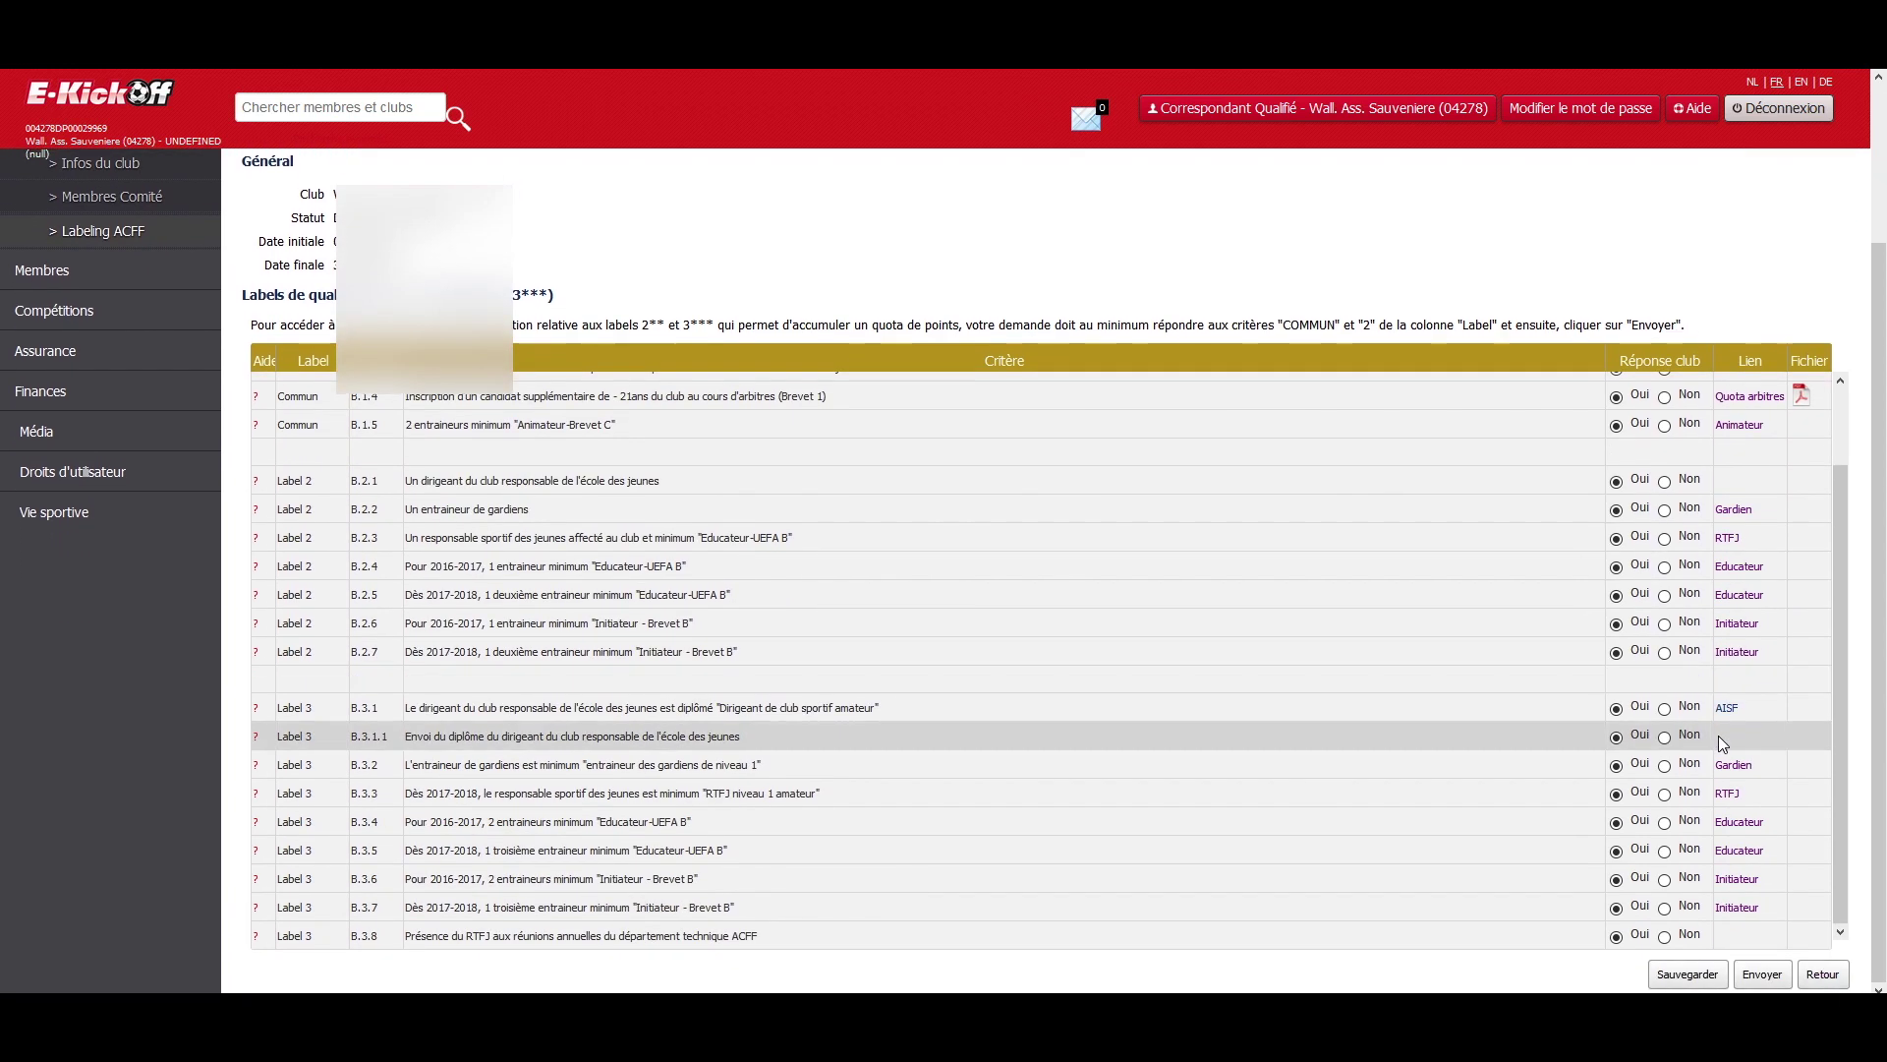
left_click(1665, 709)
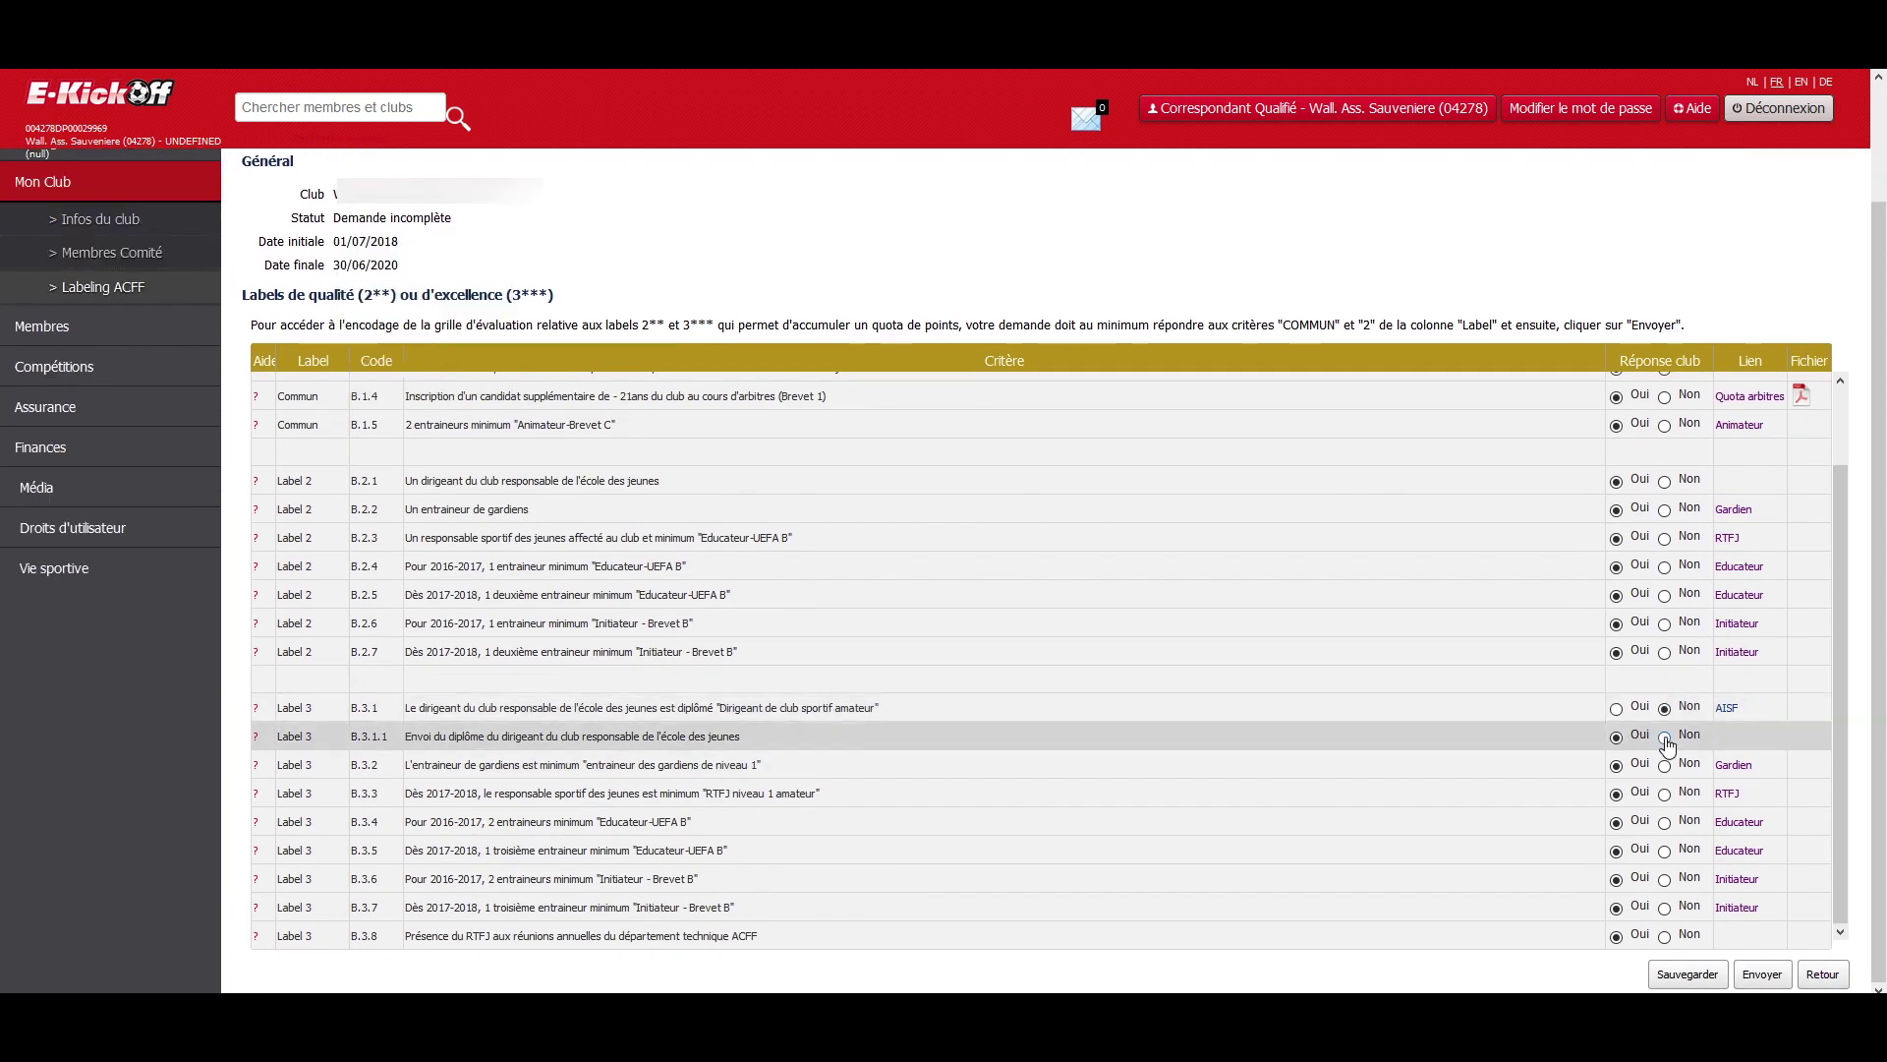
left_click(1665, 738)
left_click(1616, 709)
left_click(1617, 737)
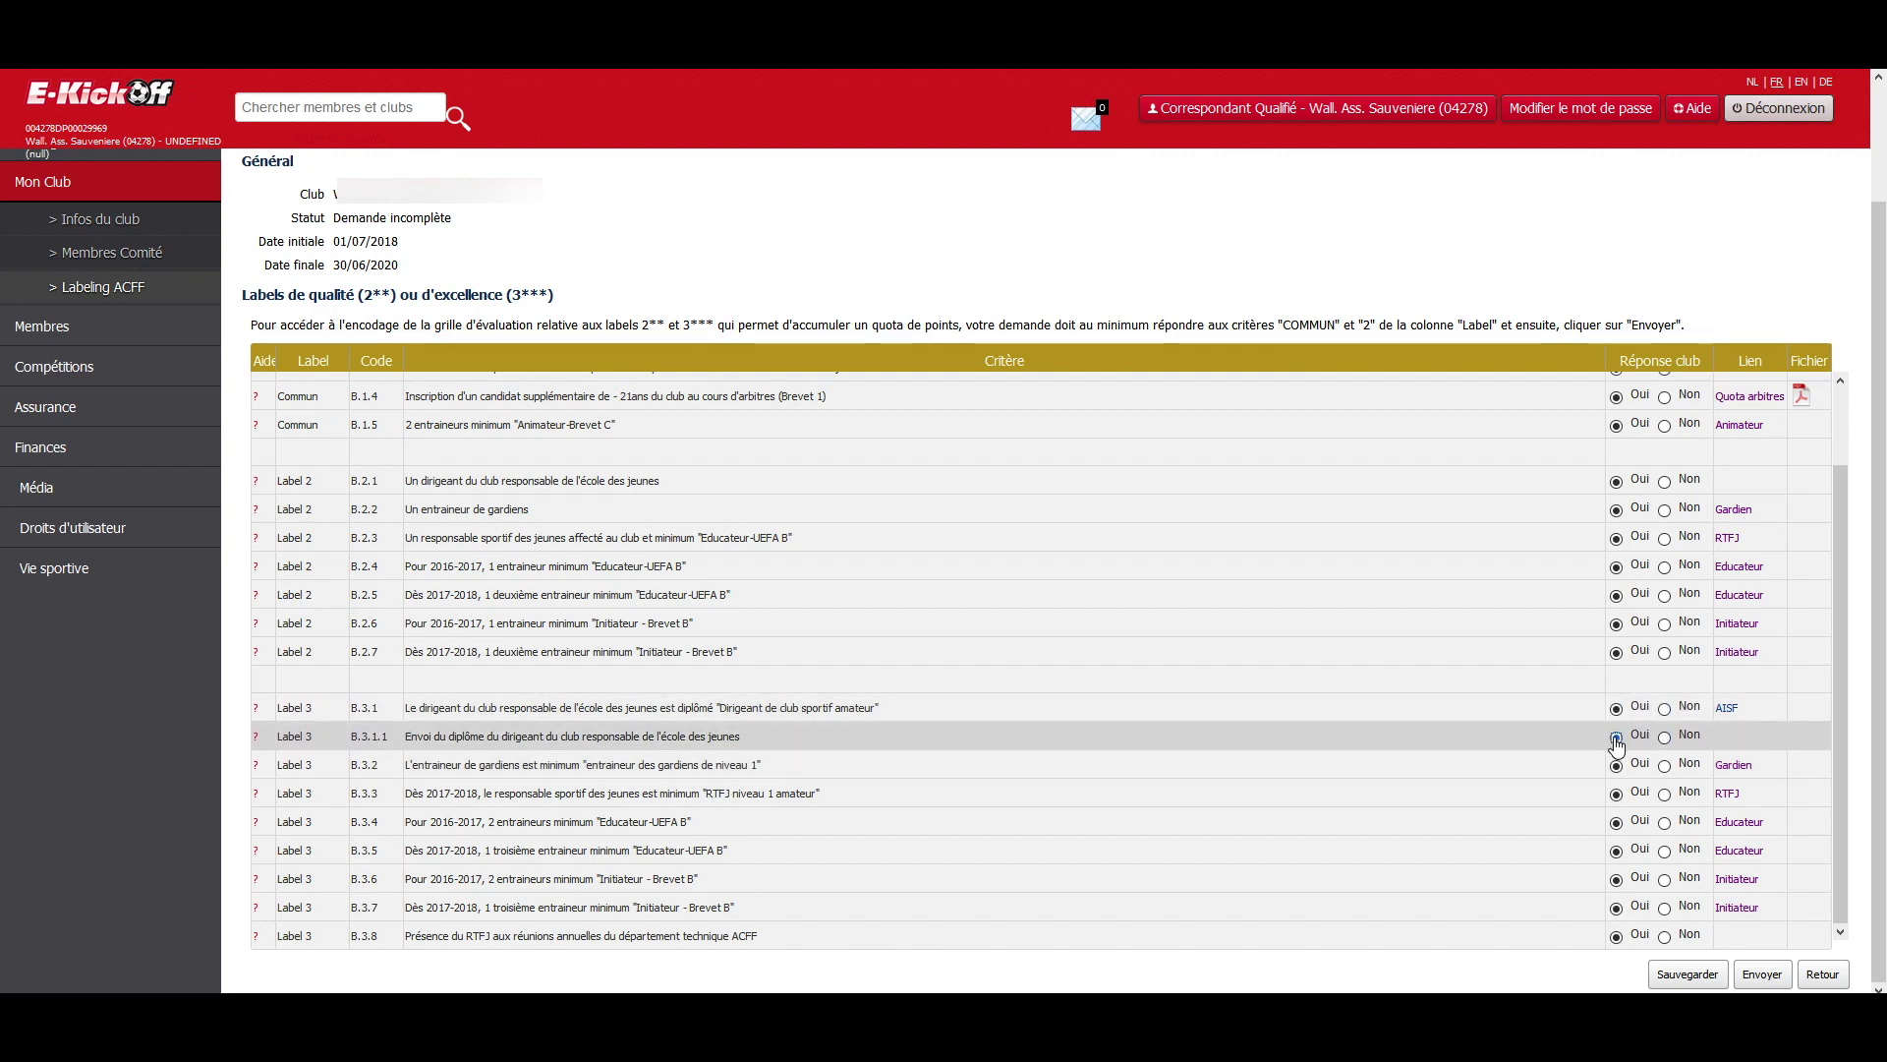
- Submit the Labels de qualité (2**) ou d'excellence (3***) request, accepting the declaration
left_click(1760, 972)
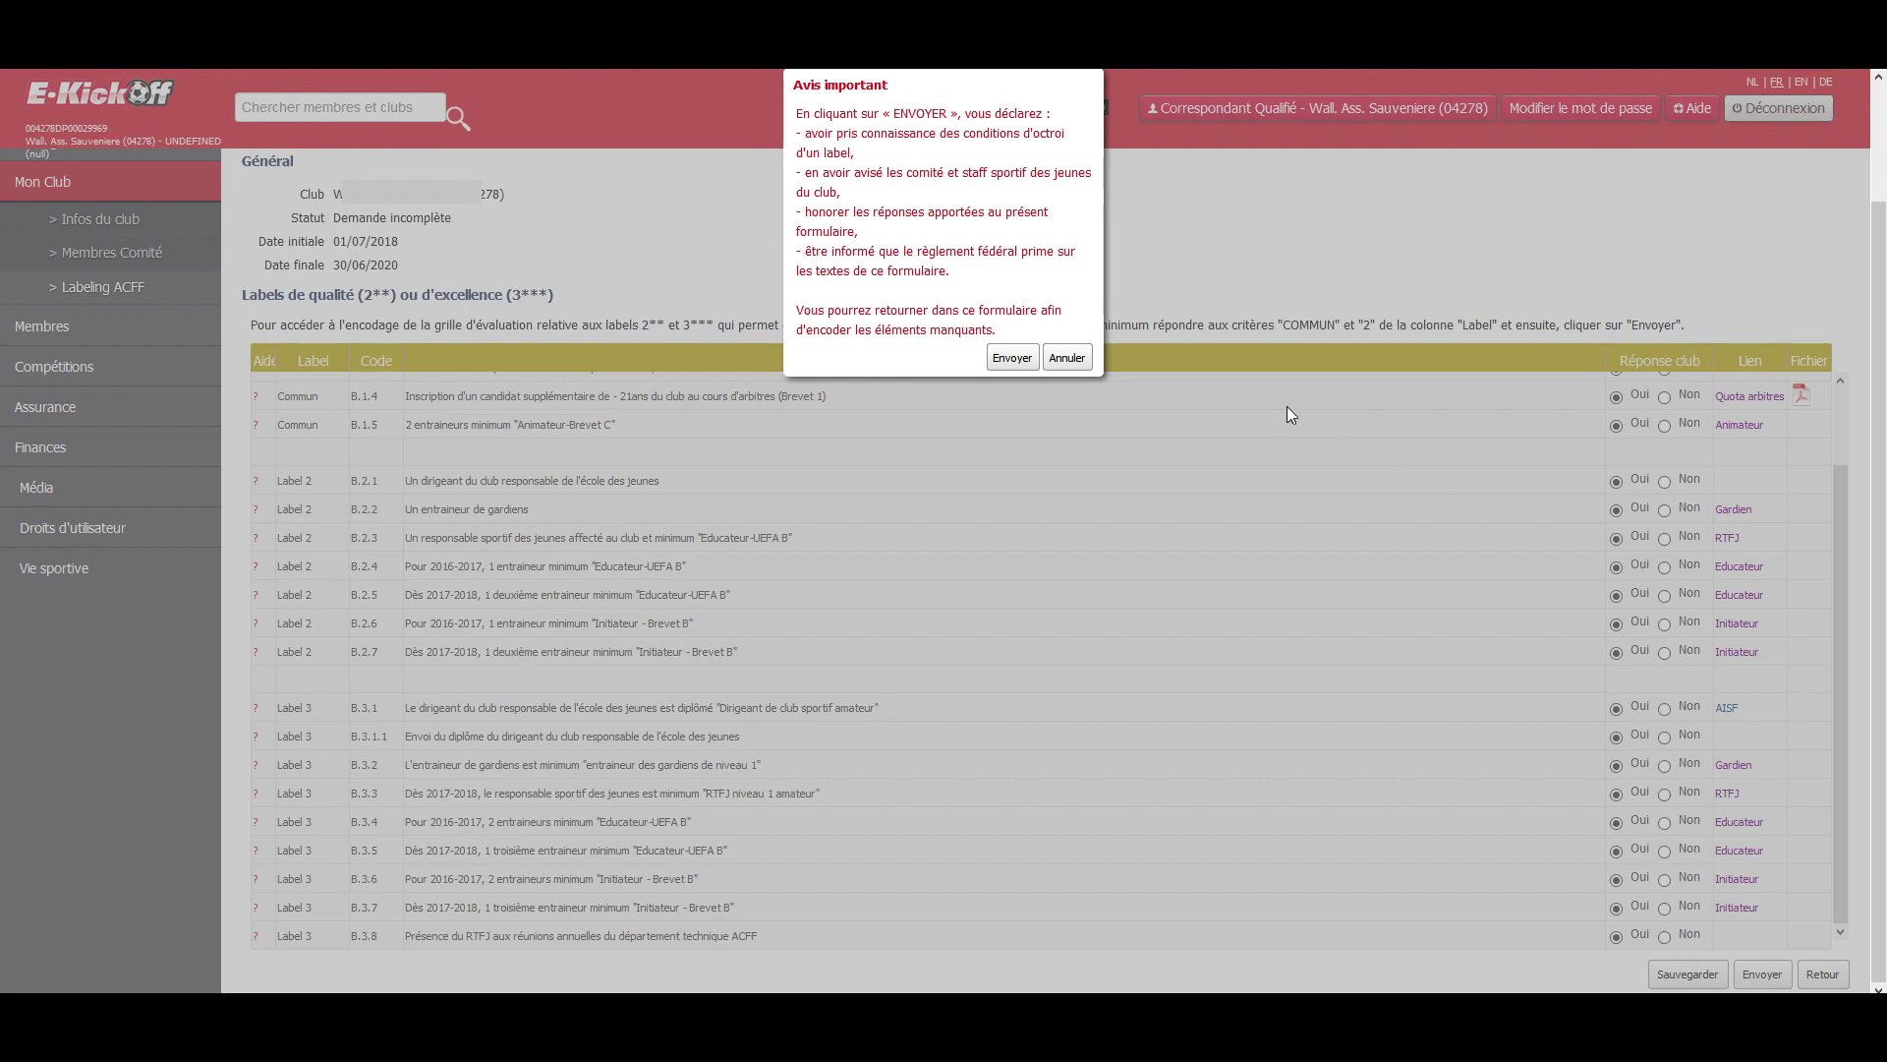
left_click(1014, 357)
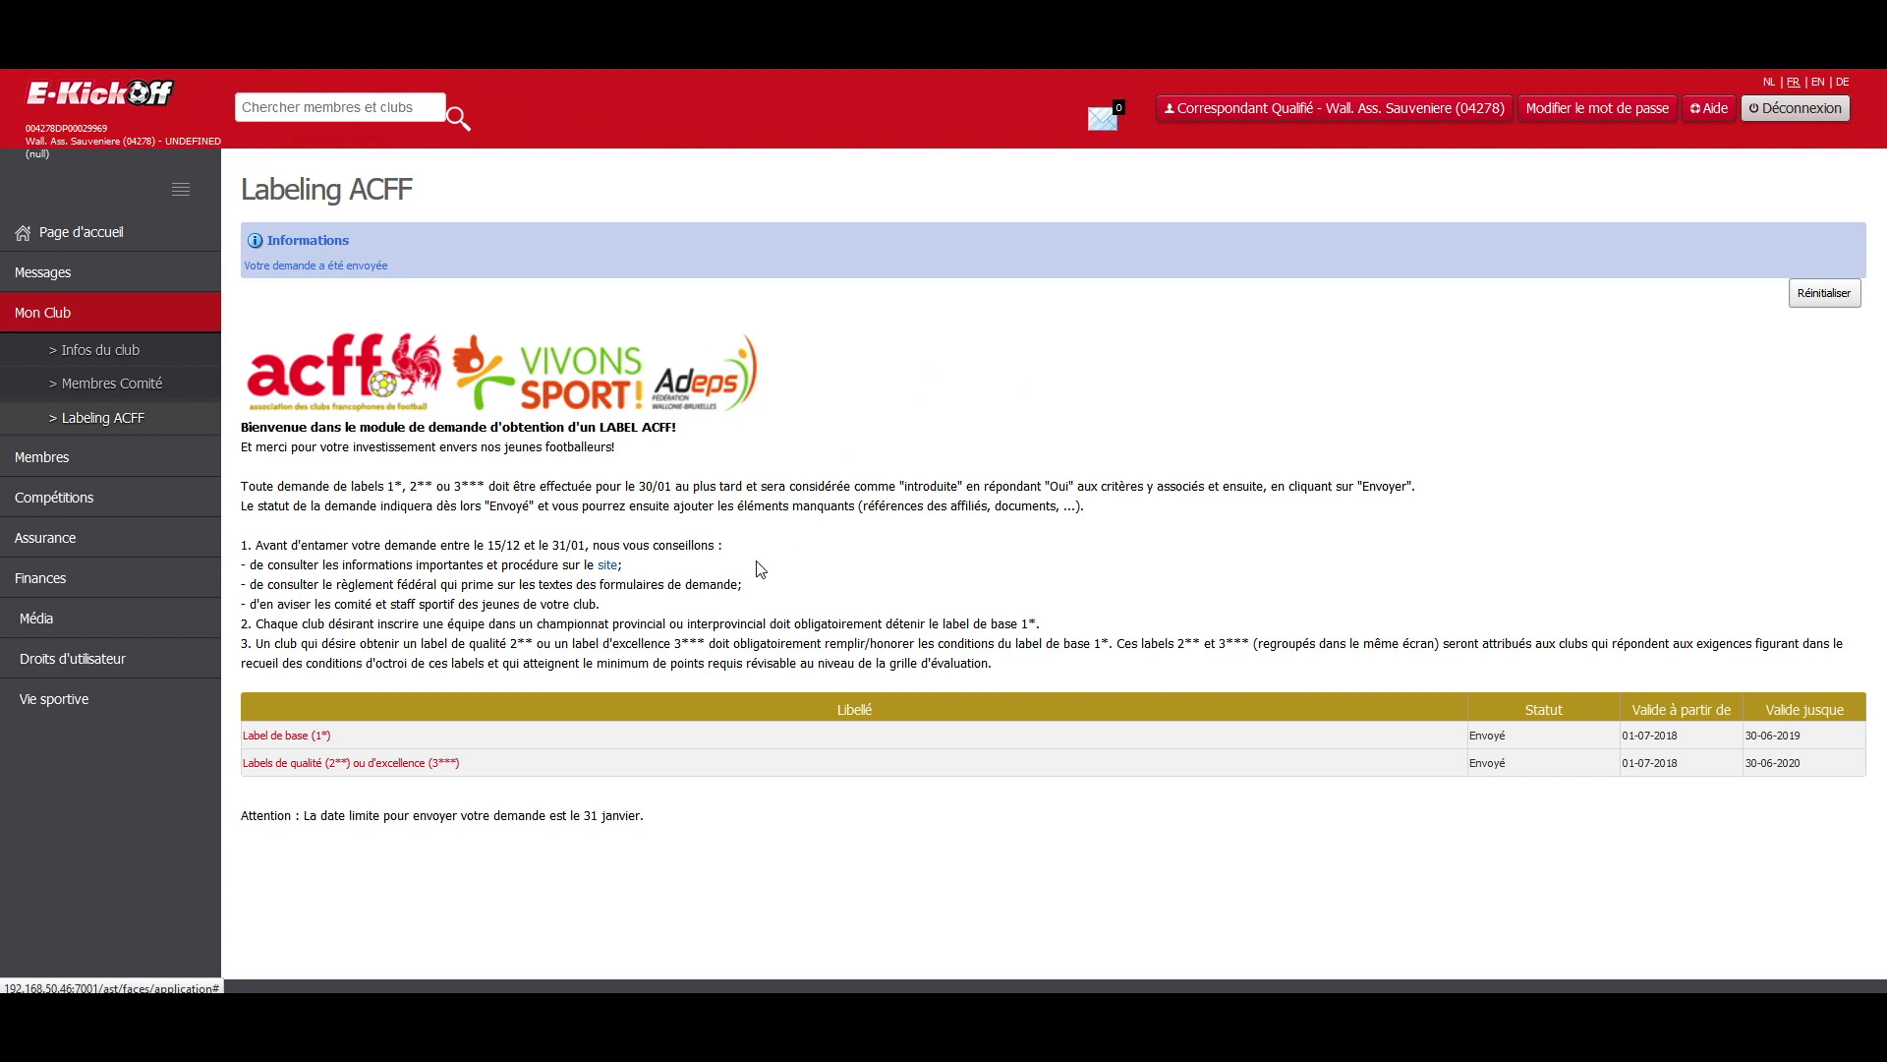
- In the sent Label de base (1*) request, add a member by name to criterion A.1 and replace them with another member
left_click(295, 739)
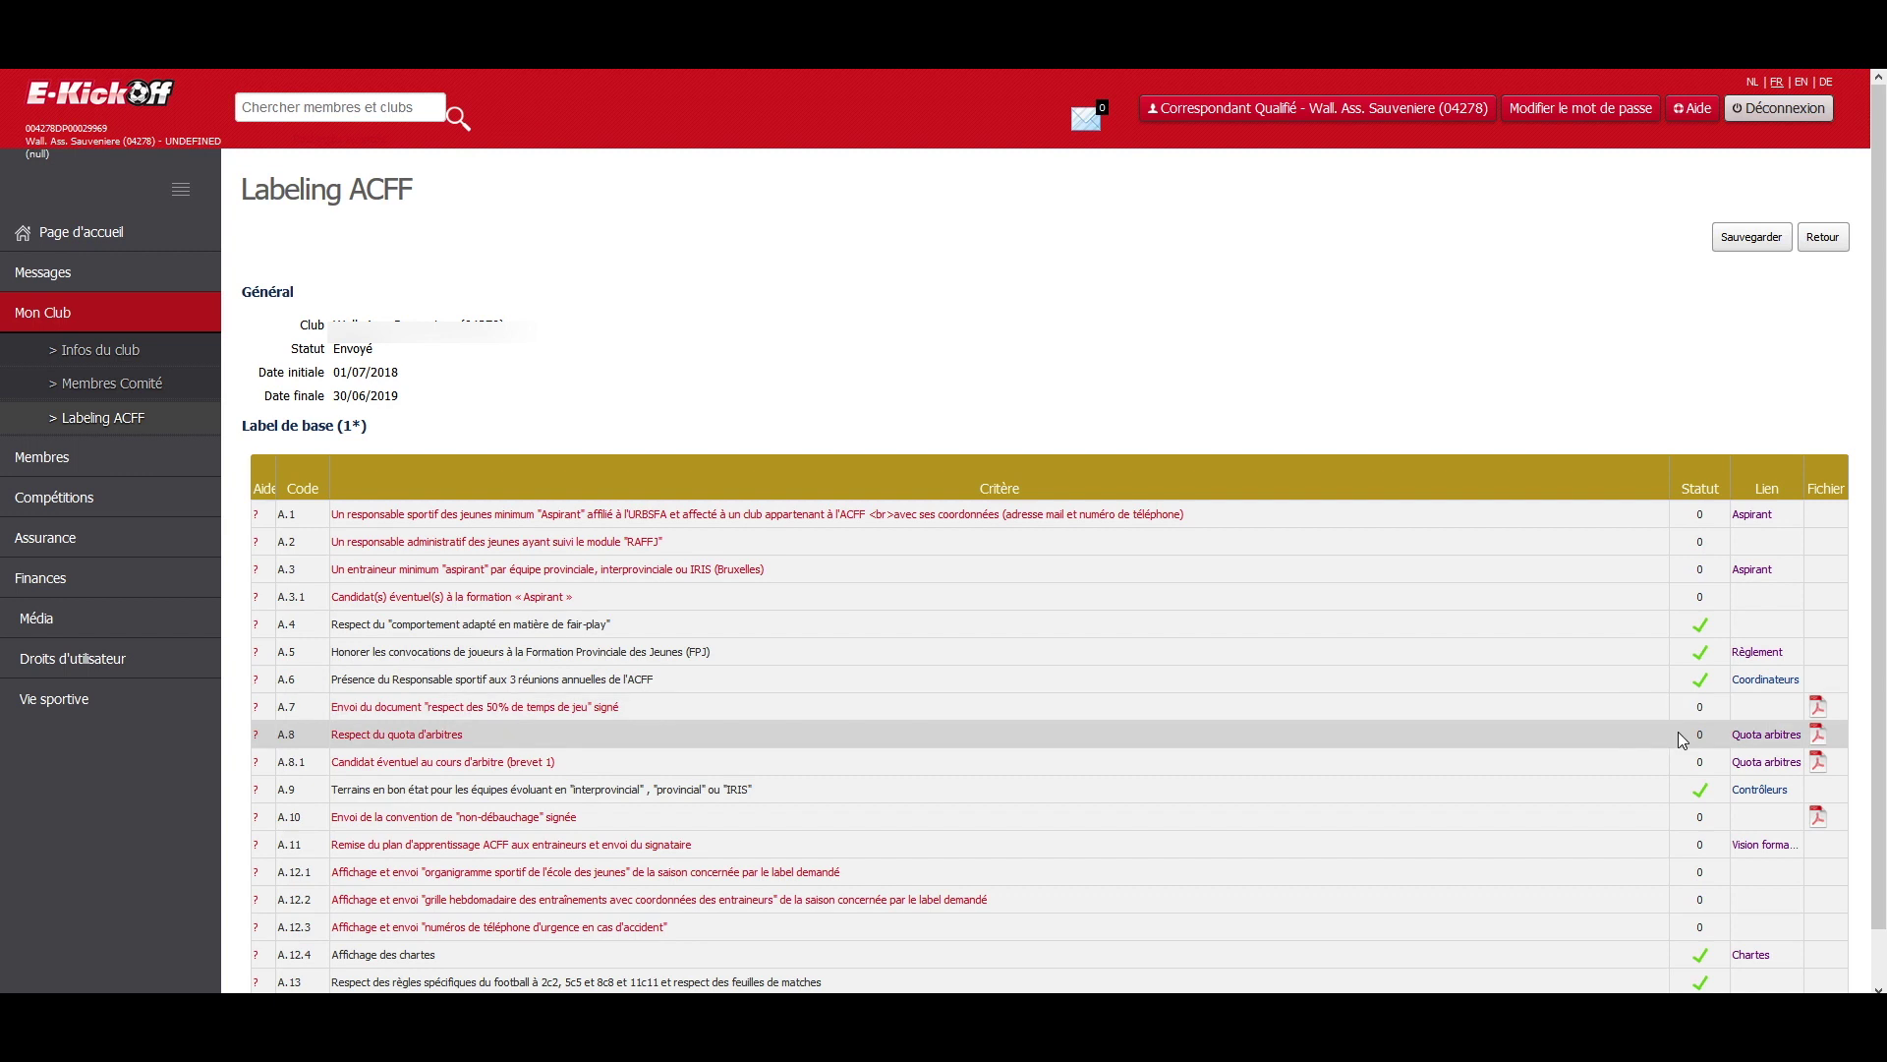
left_click(1167, 515)
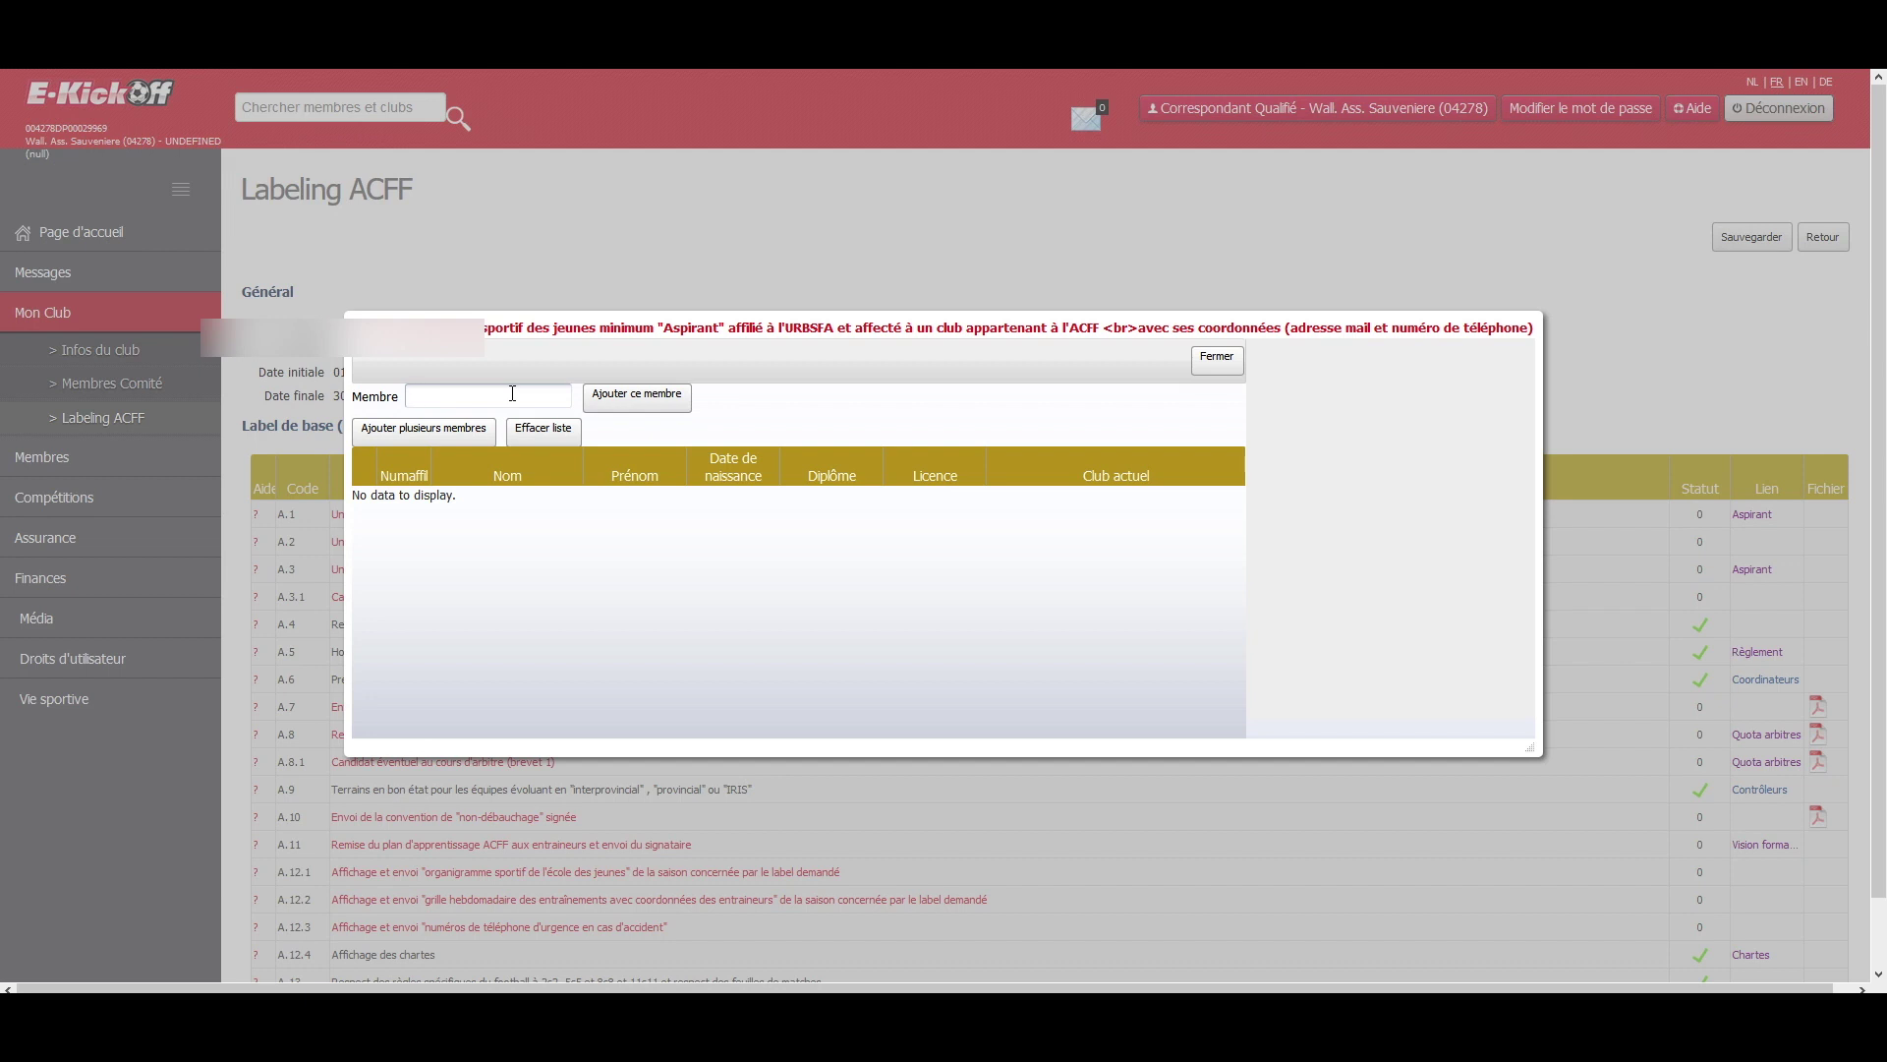
left_click(512, 394)
type("donnay")
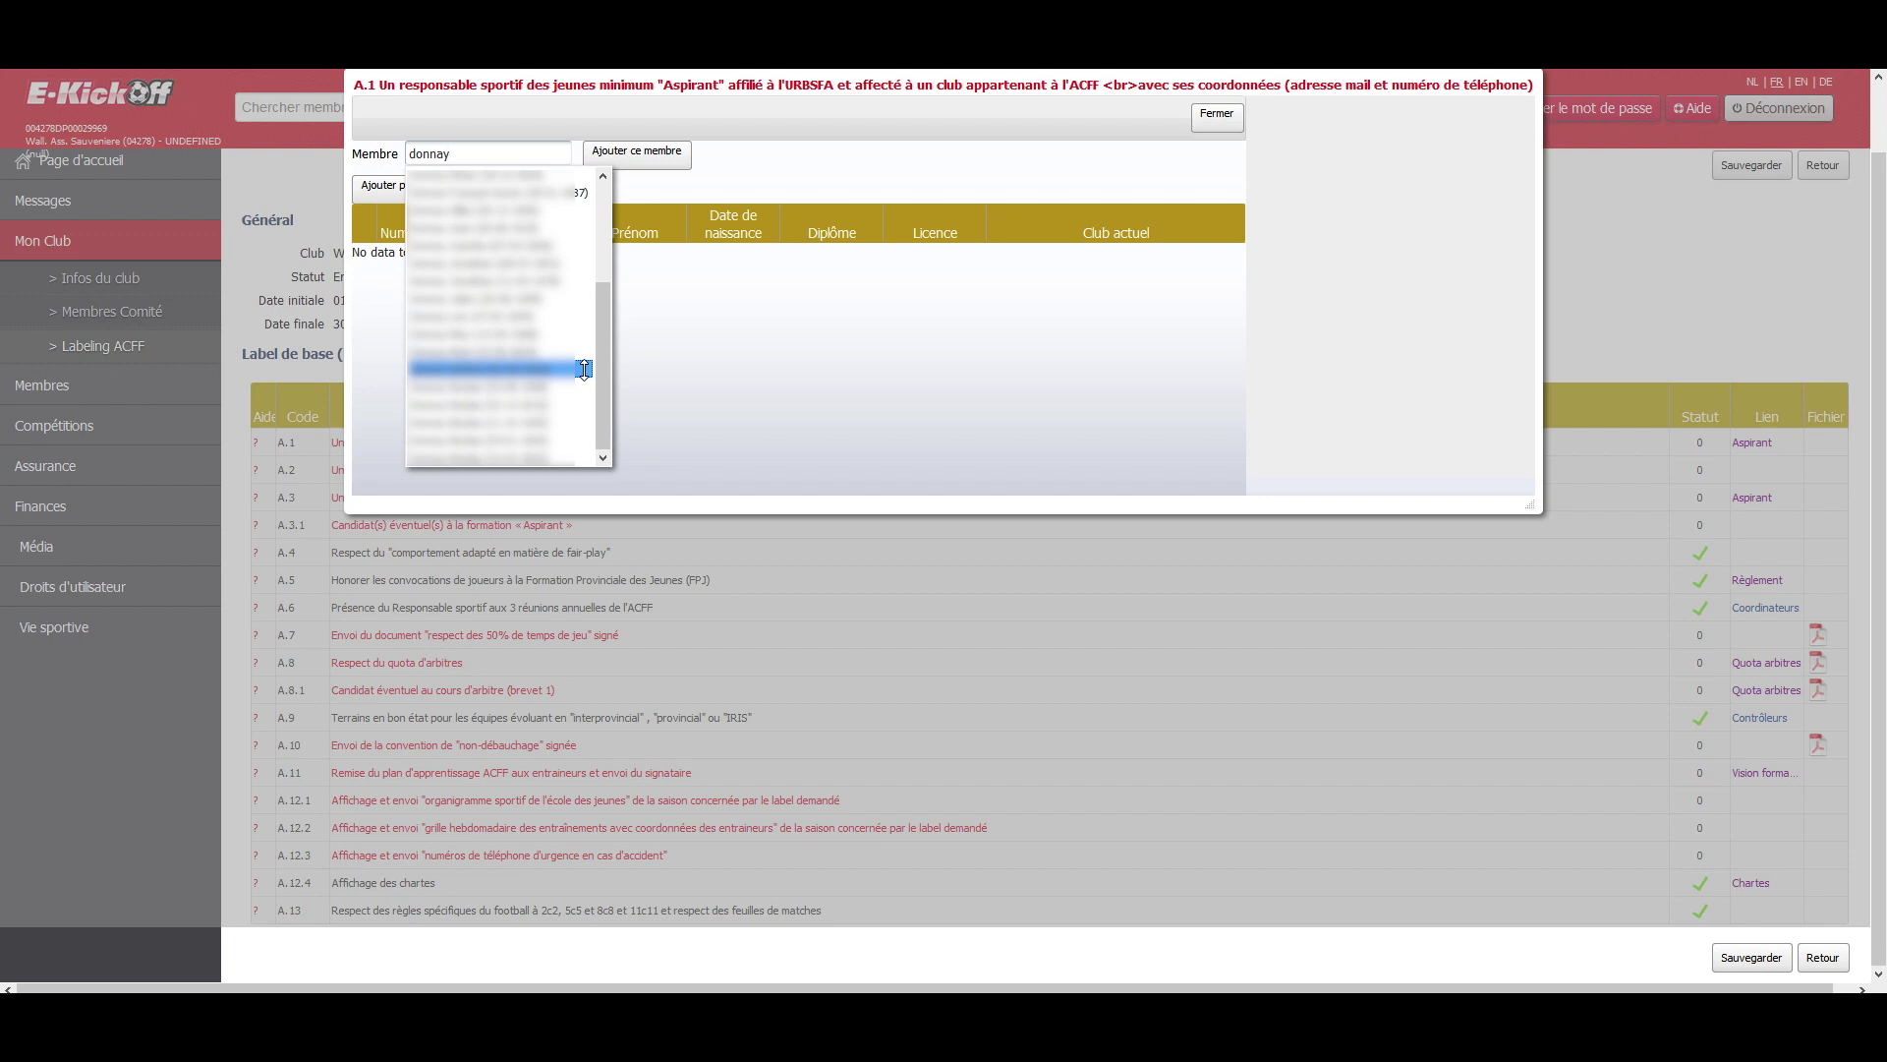
left_click(586, 332)
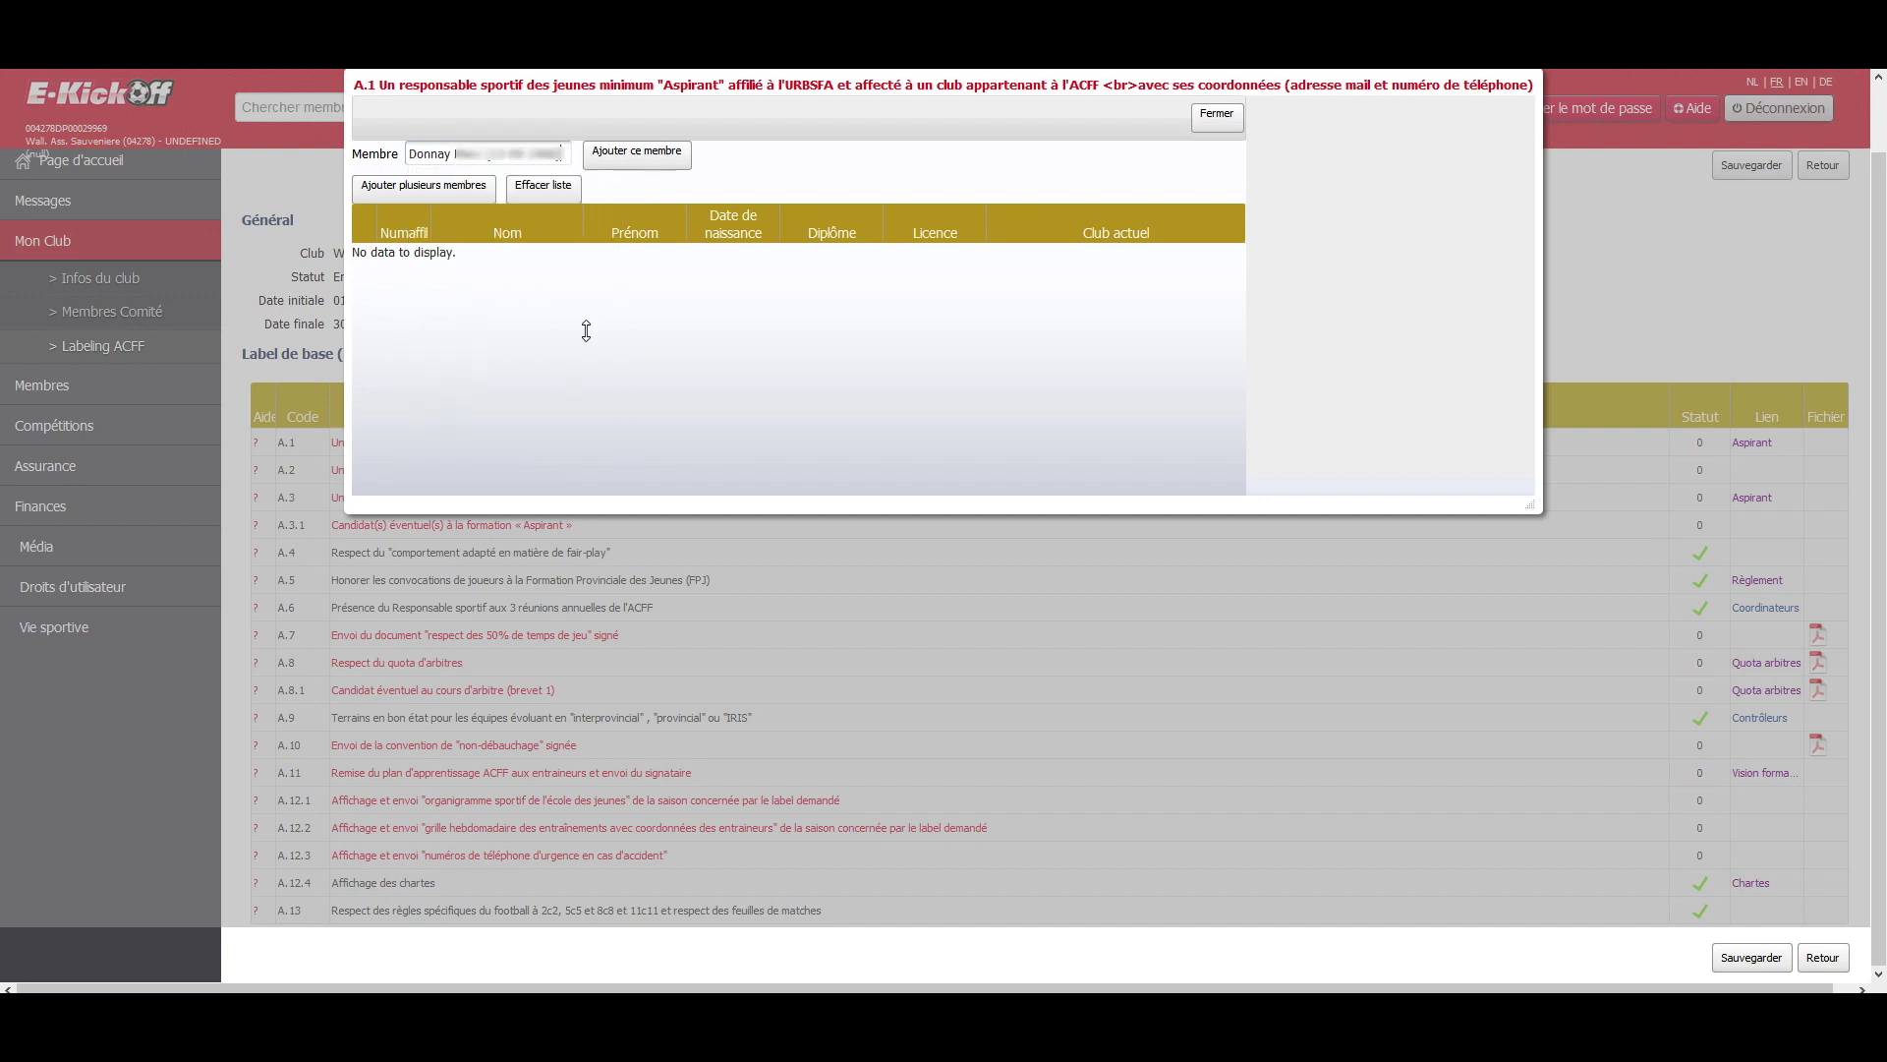
left_click(655, 396)
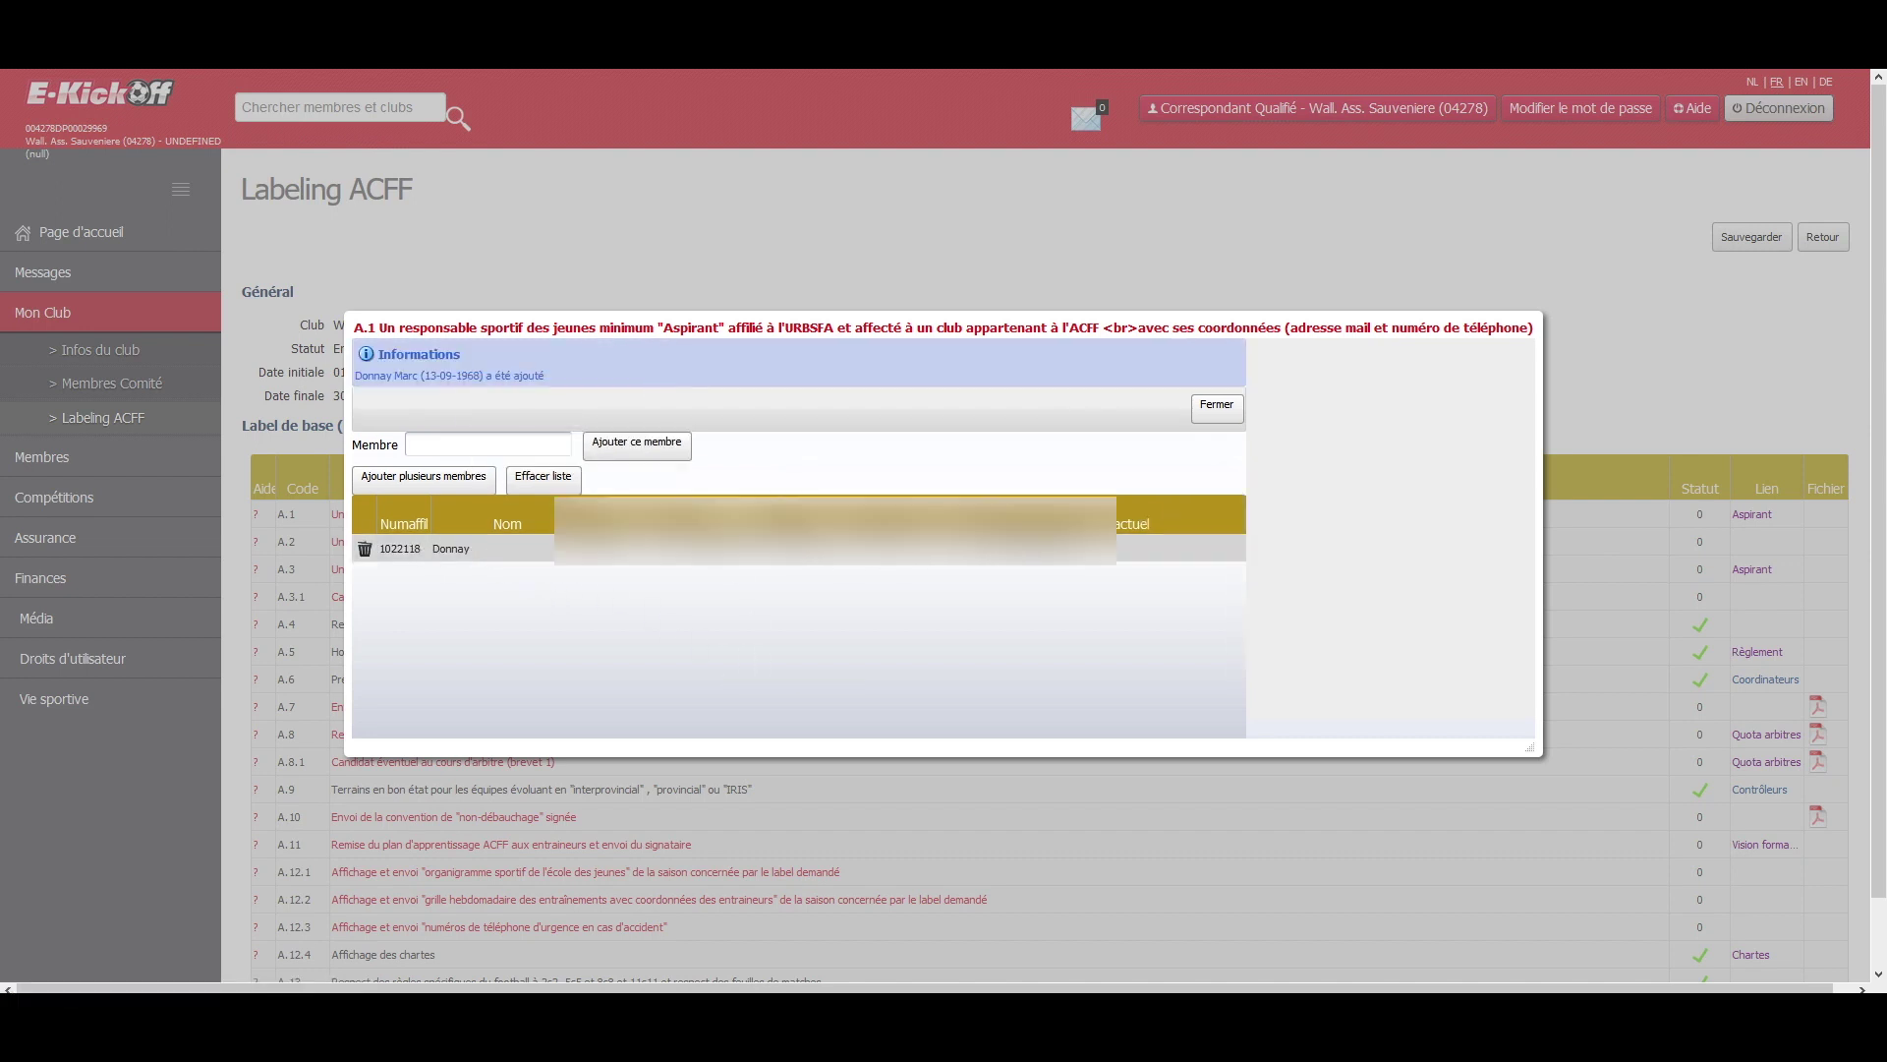
left_click(365, 551)
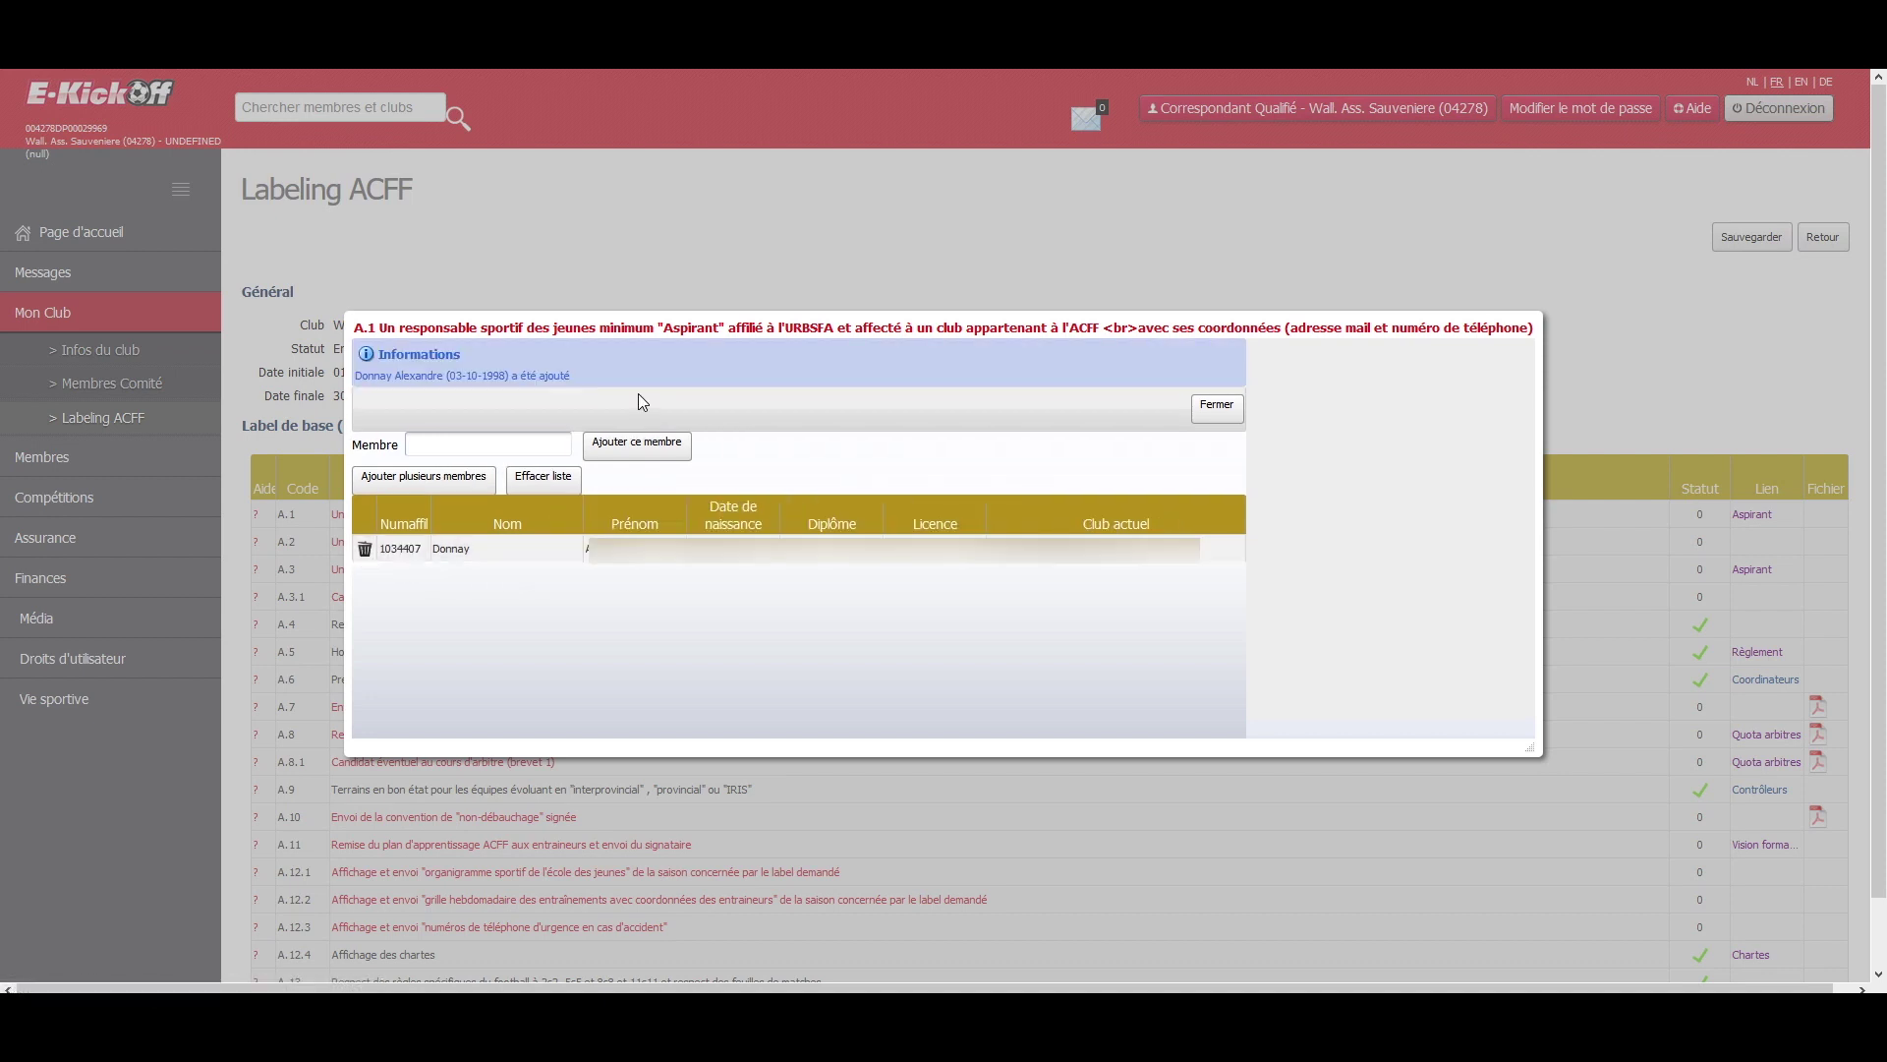
left_click(1219, 410)
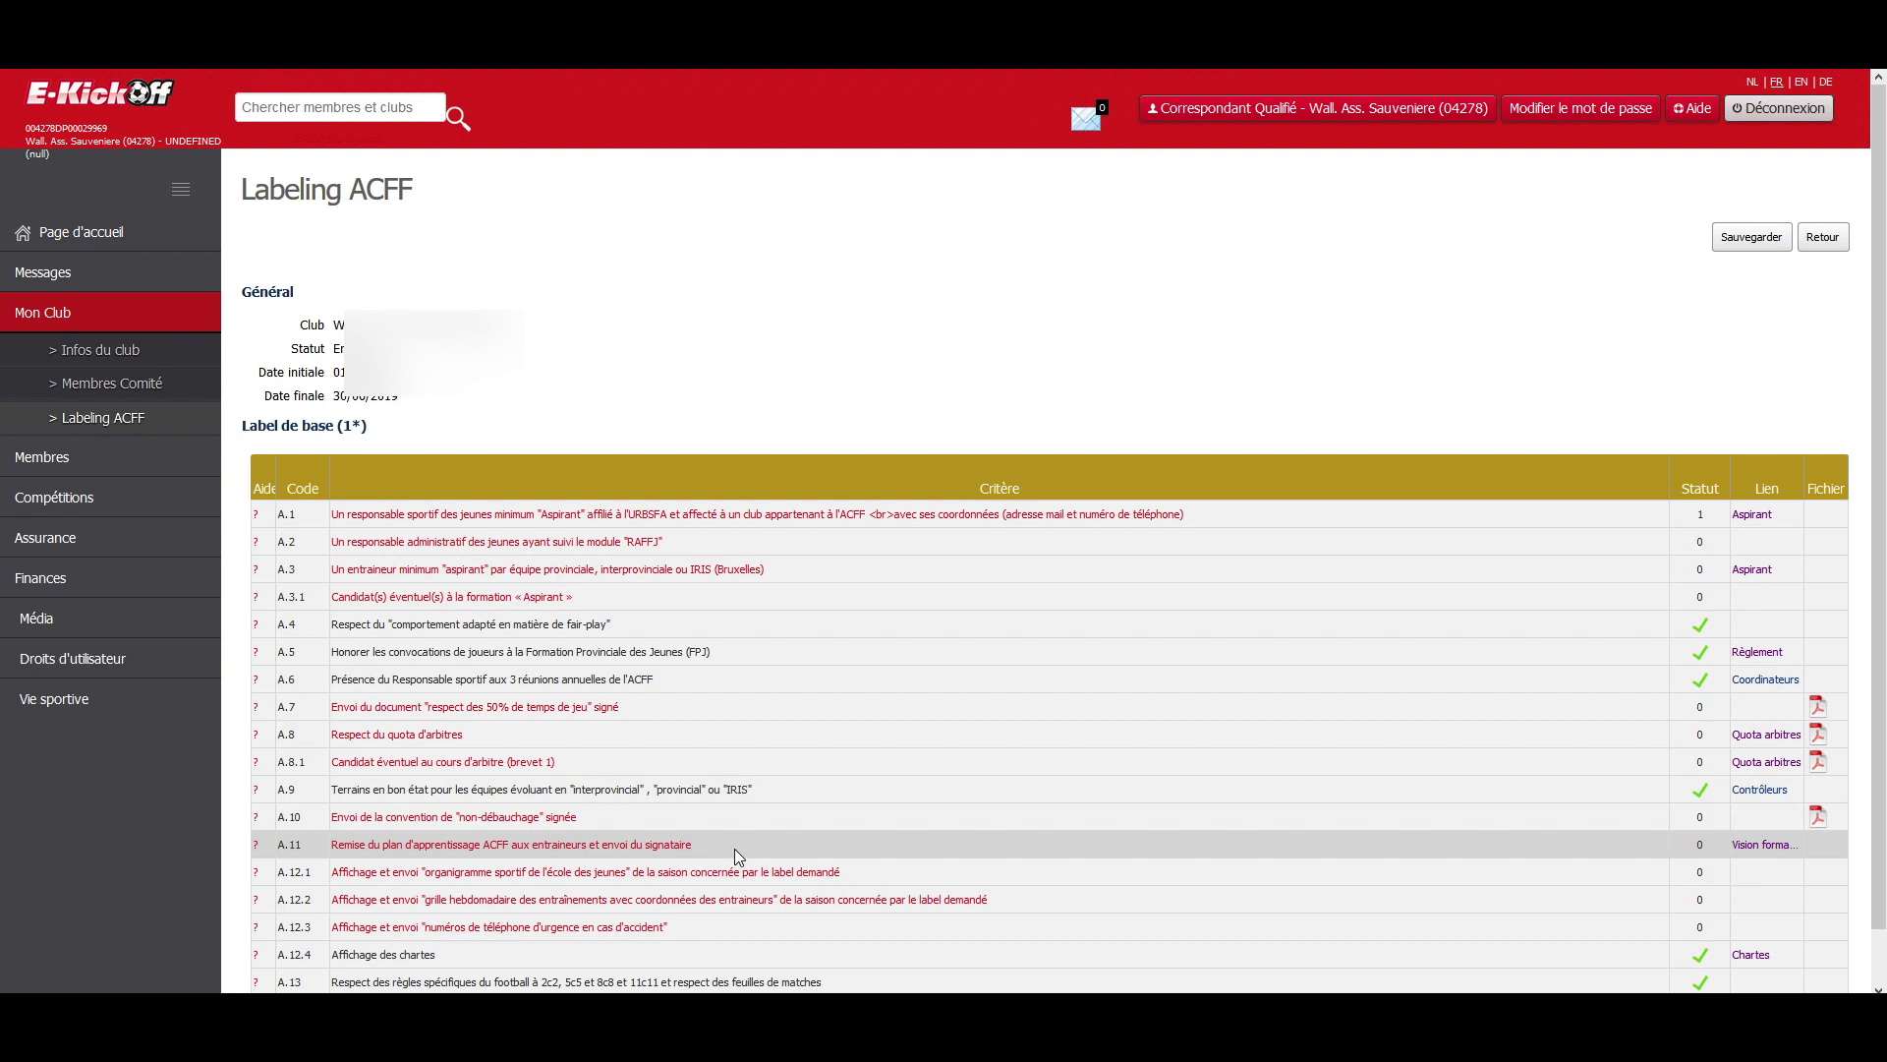
- Upload Organigramme Label.docx from the Bureaublad folder as the document for criterion A.12.1
left_click(642, 875)
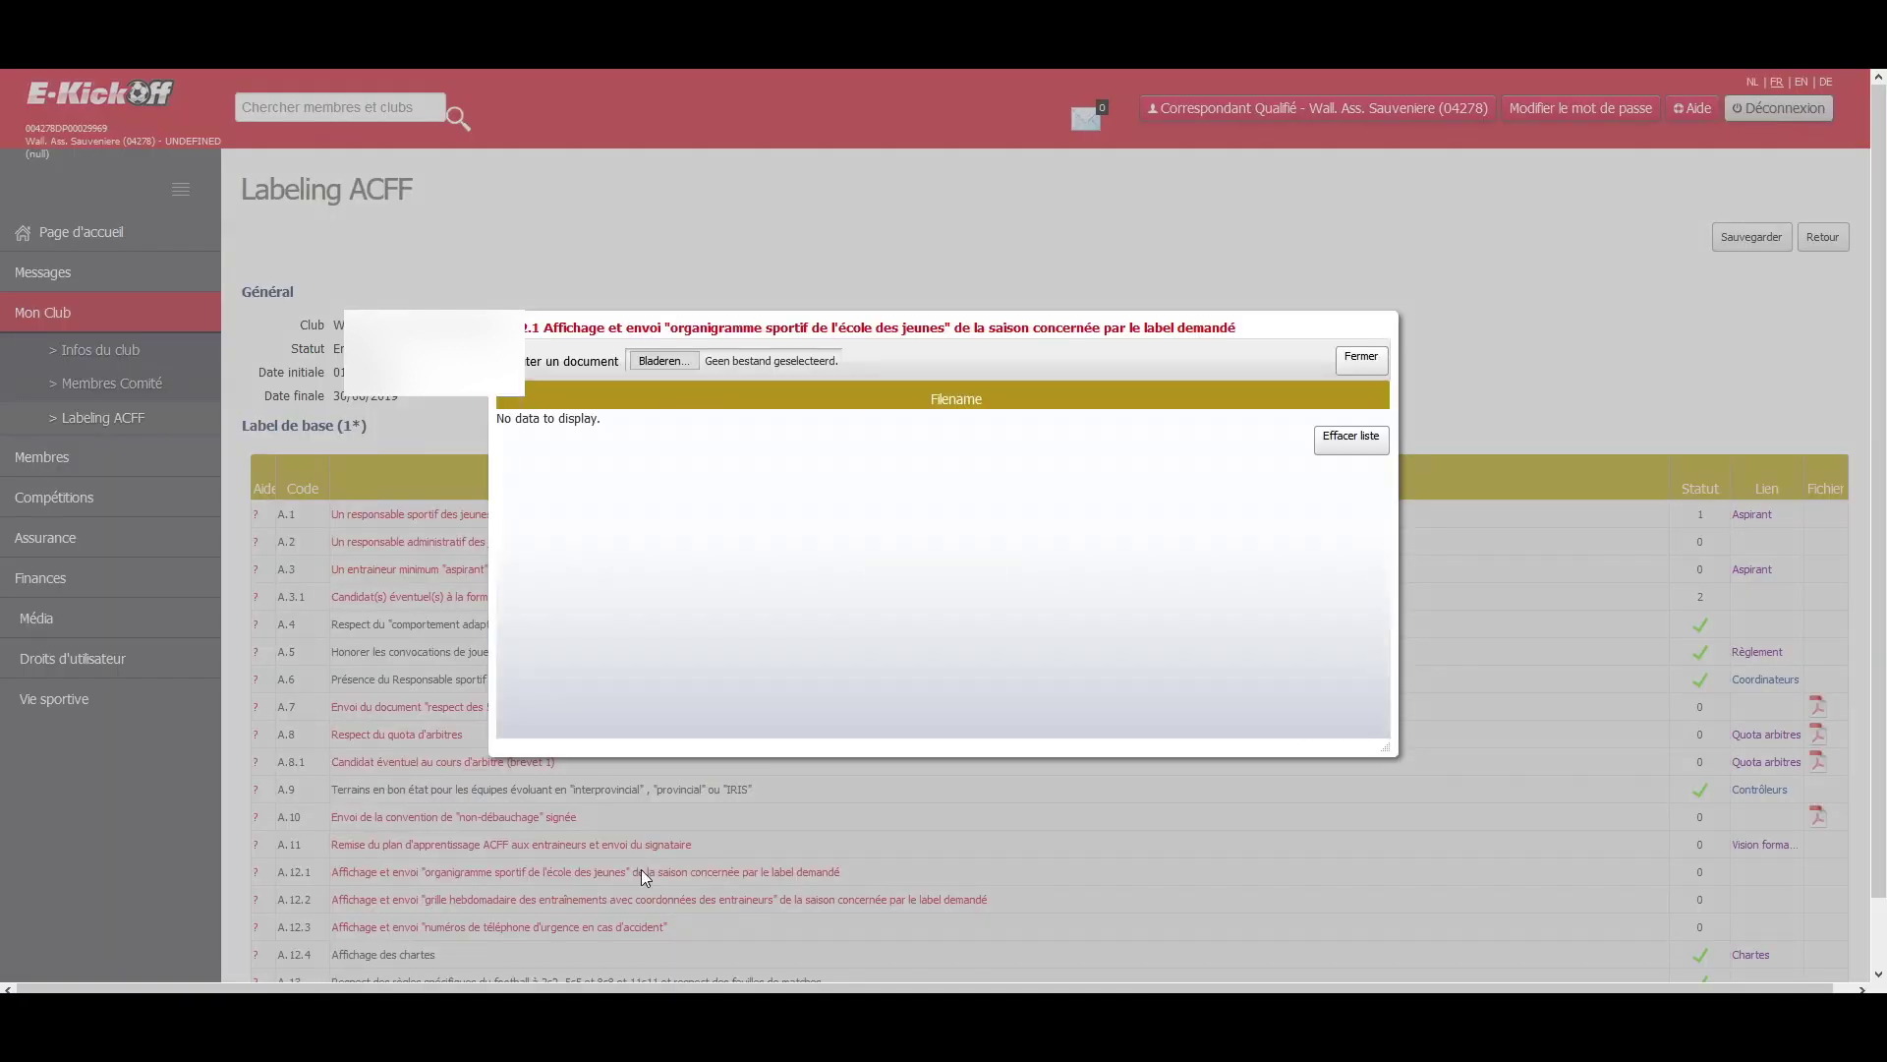
left_click(664, 361)
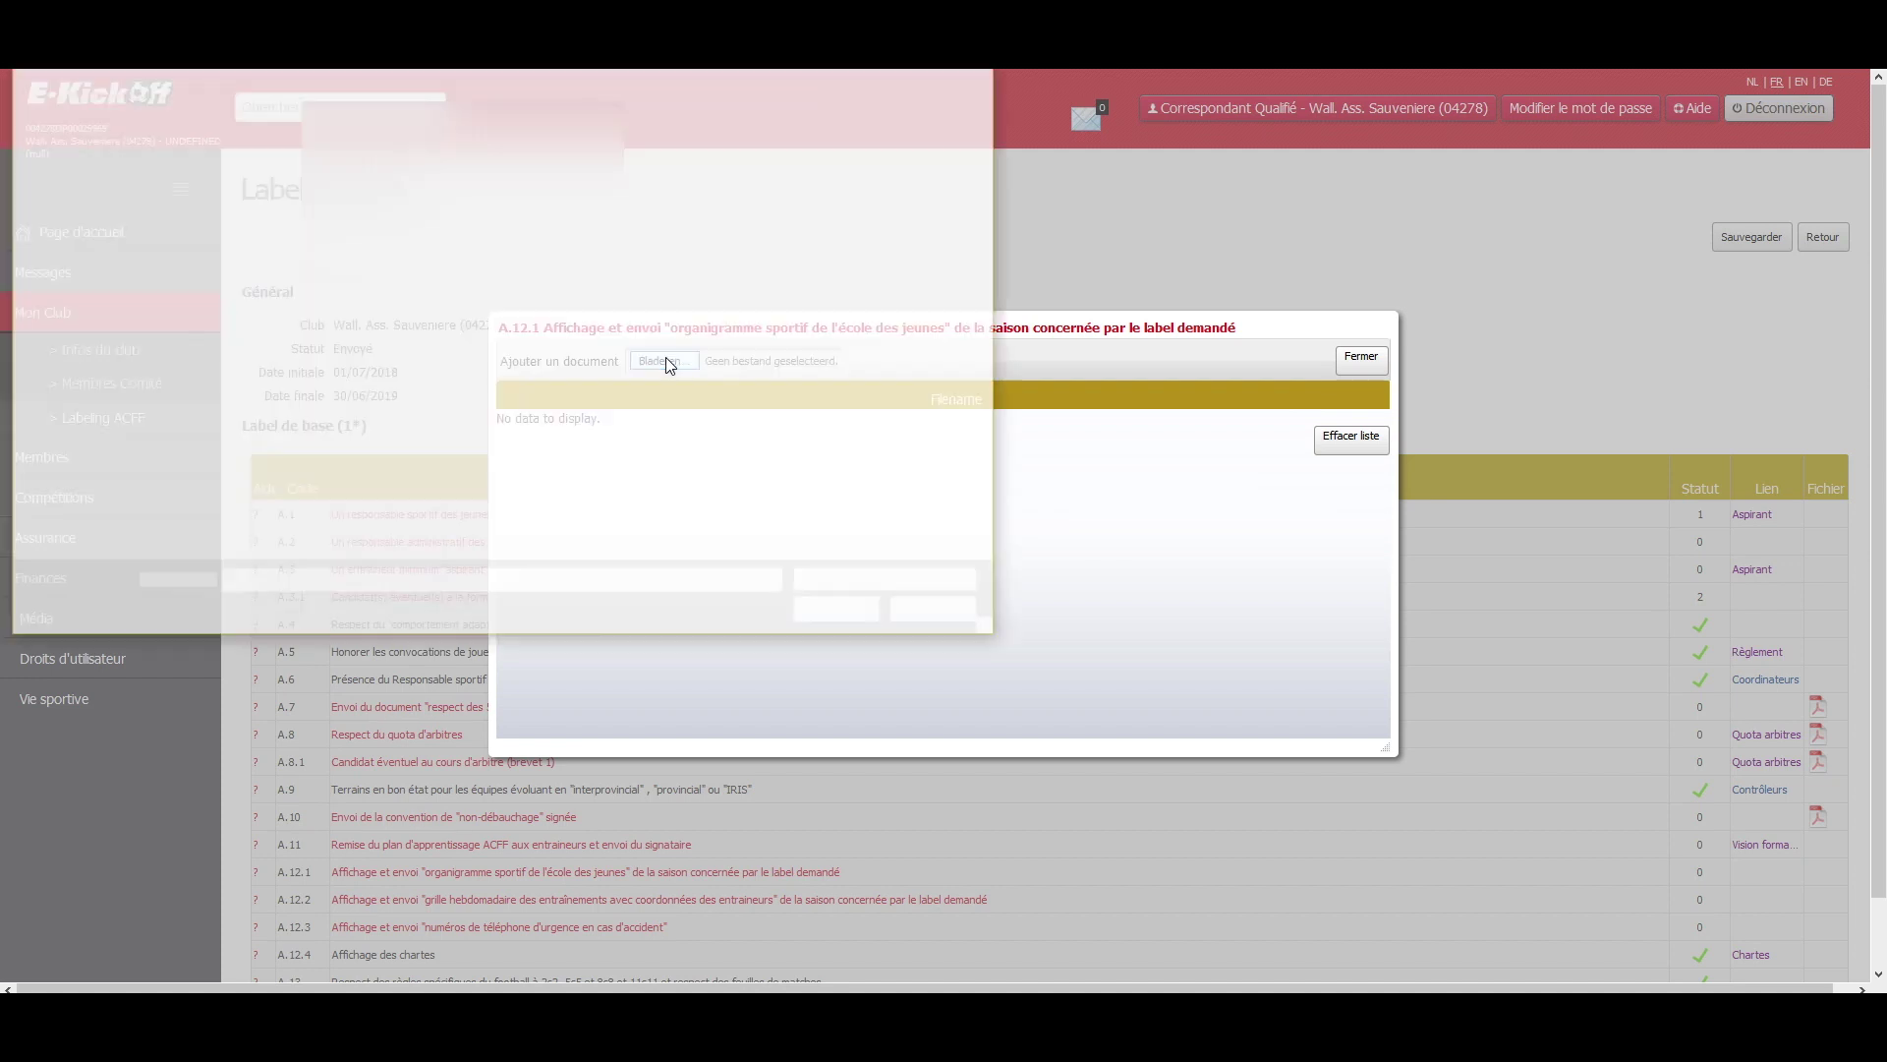
left_click(110, 361)
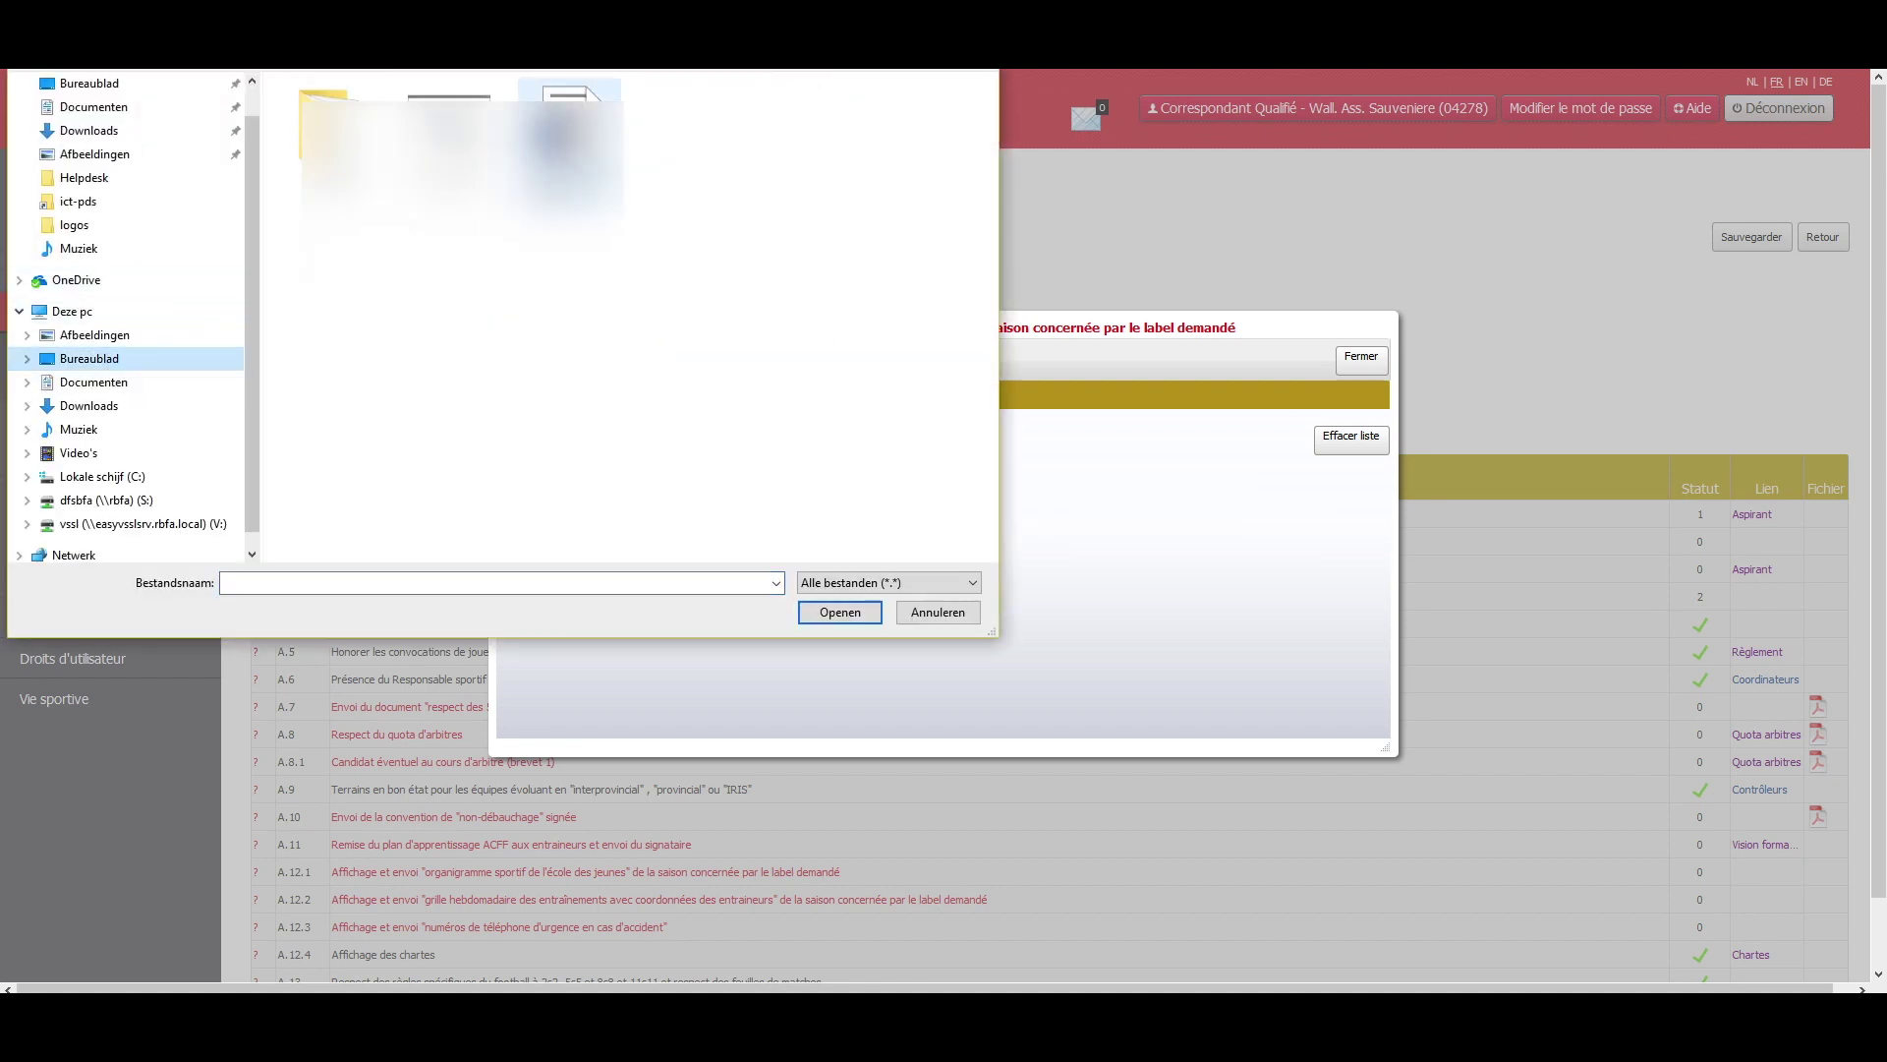
double_click(575, 133)
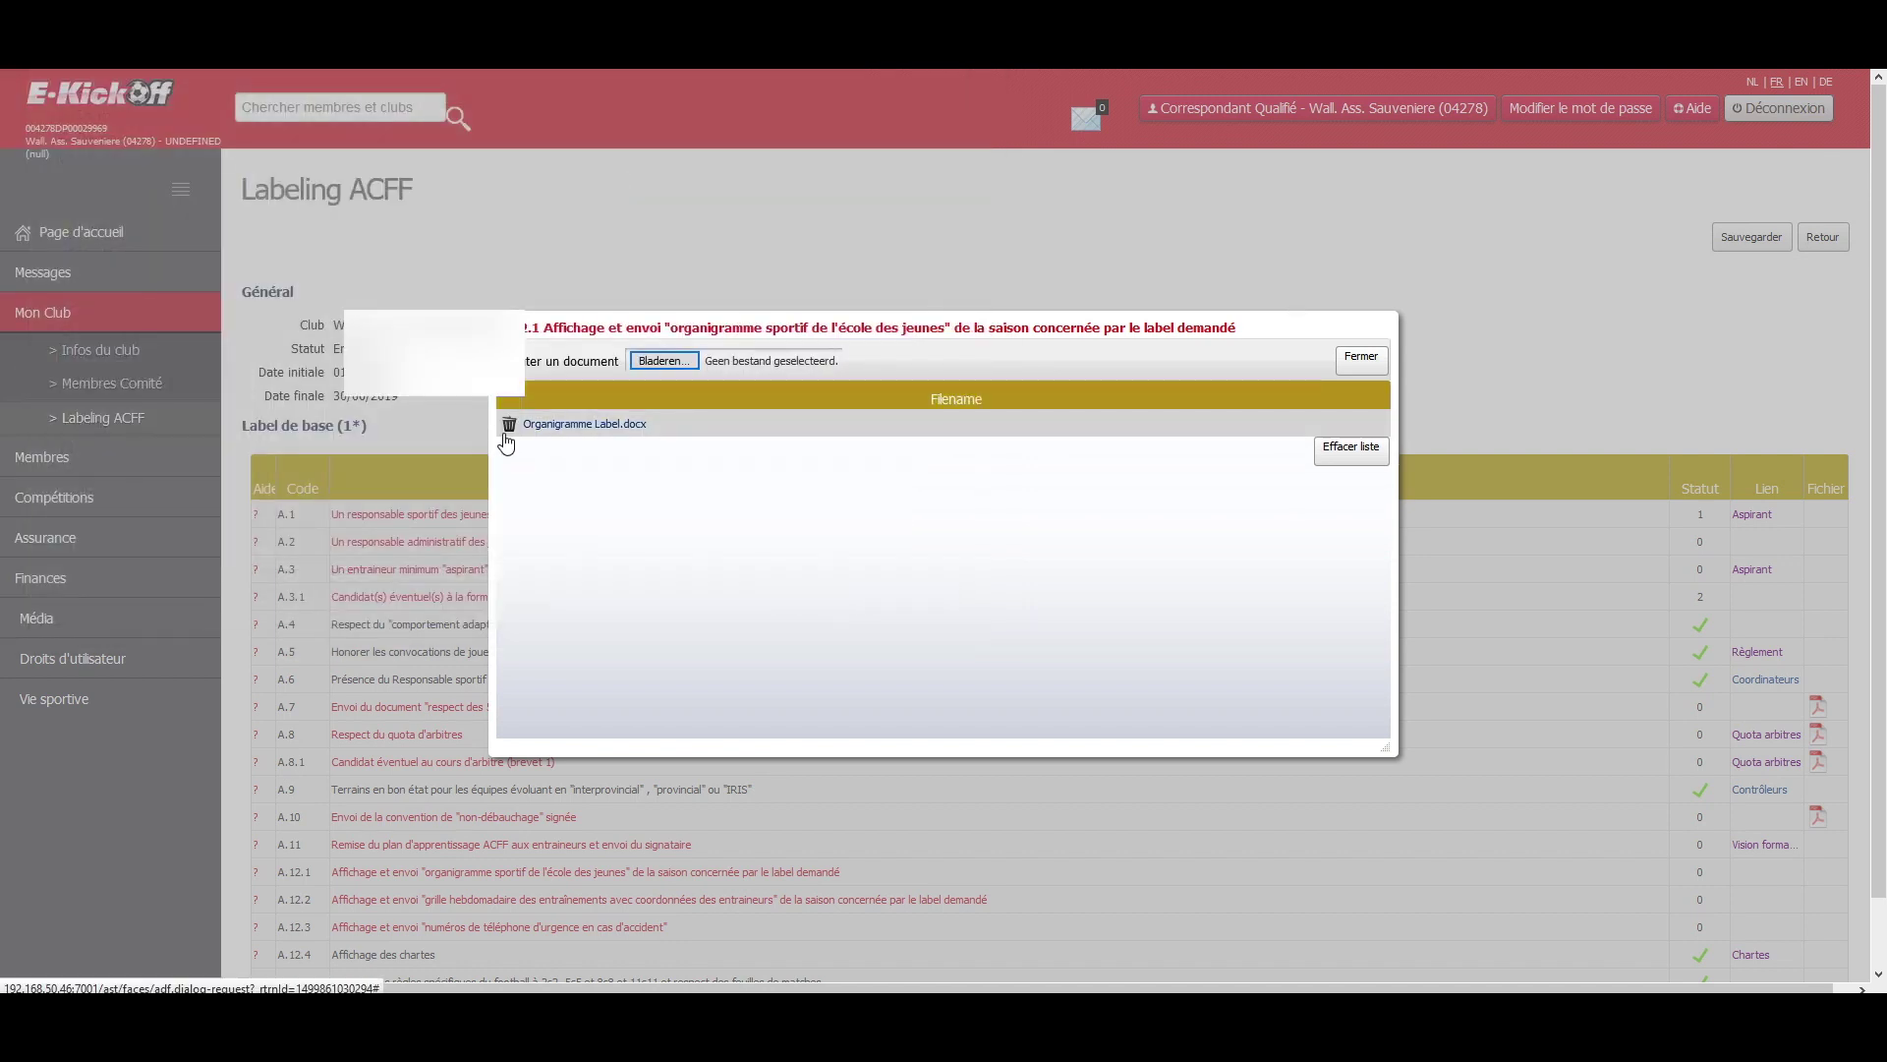
left_click(1362, 357)
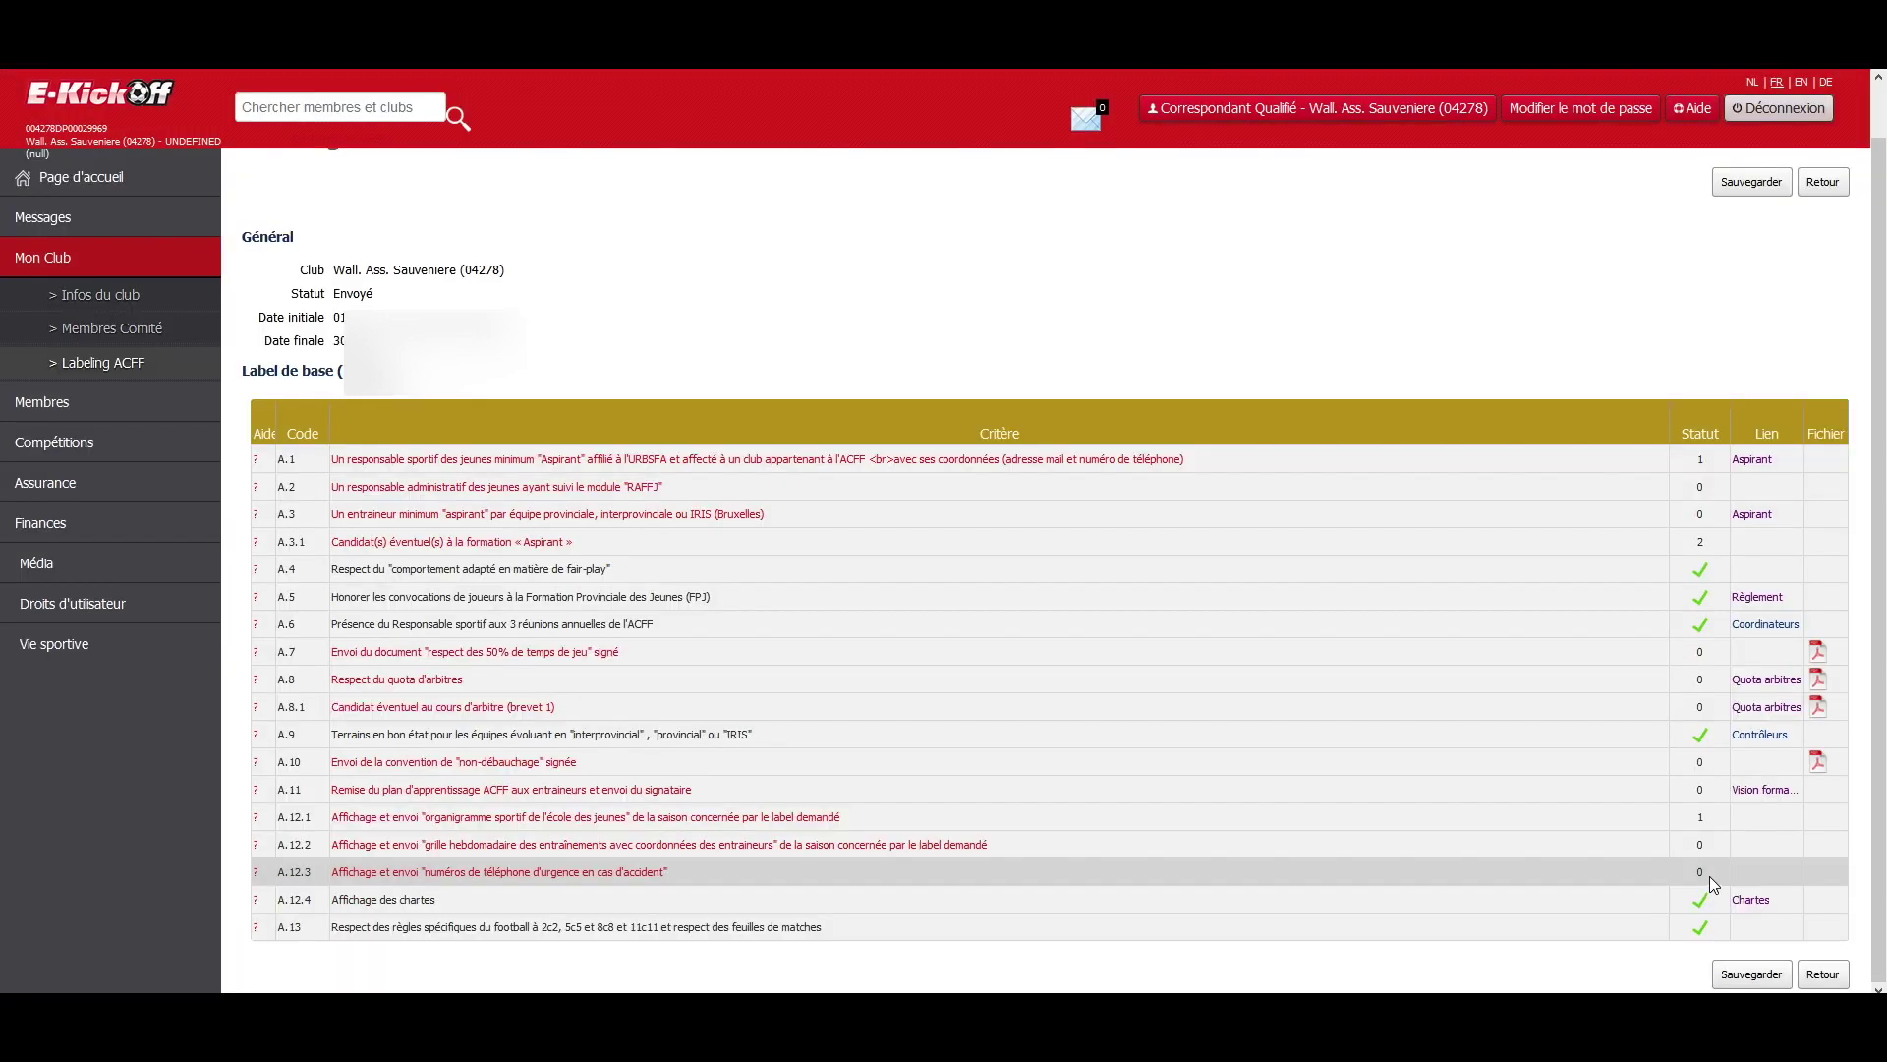
- Open the PDF document attached to criterion A.7 on respecting 50% playing time
left_click(1820, 656)
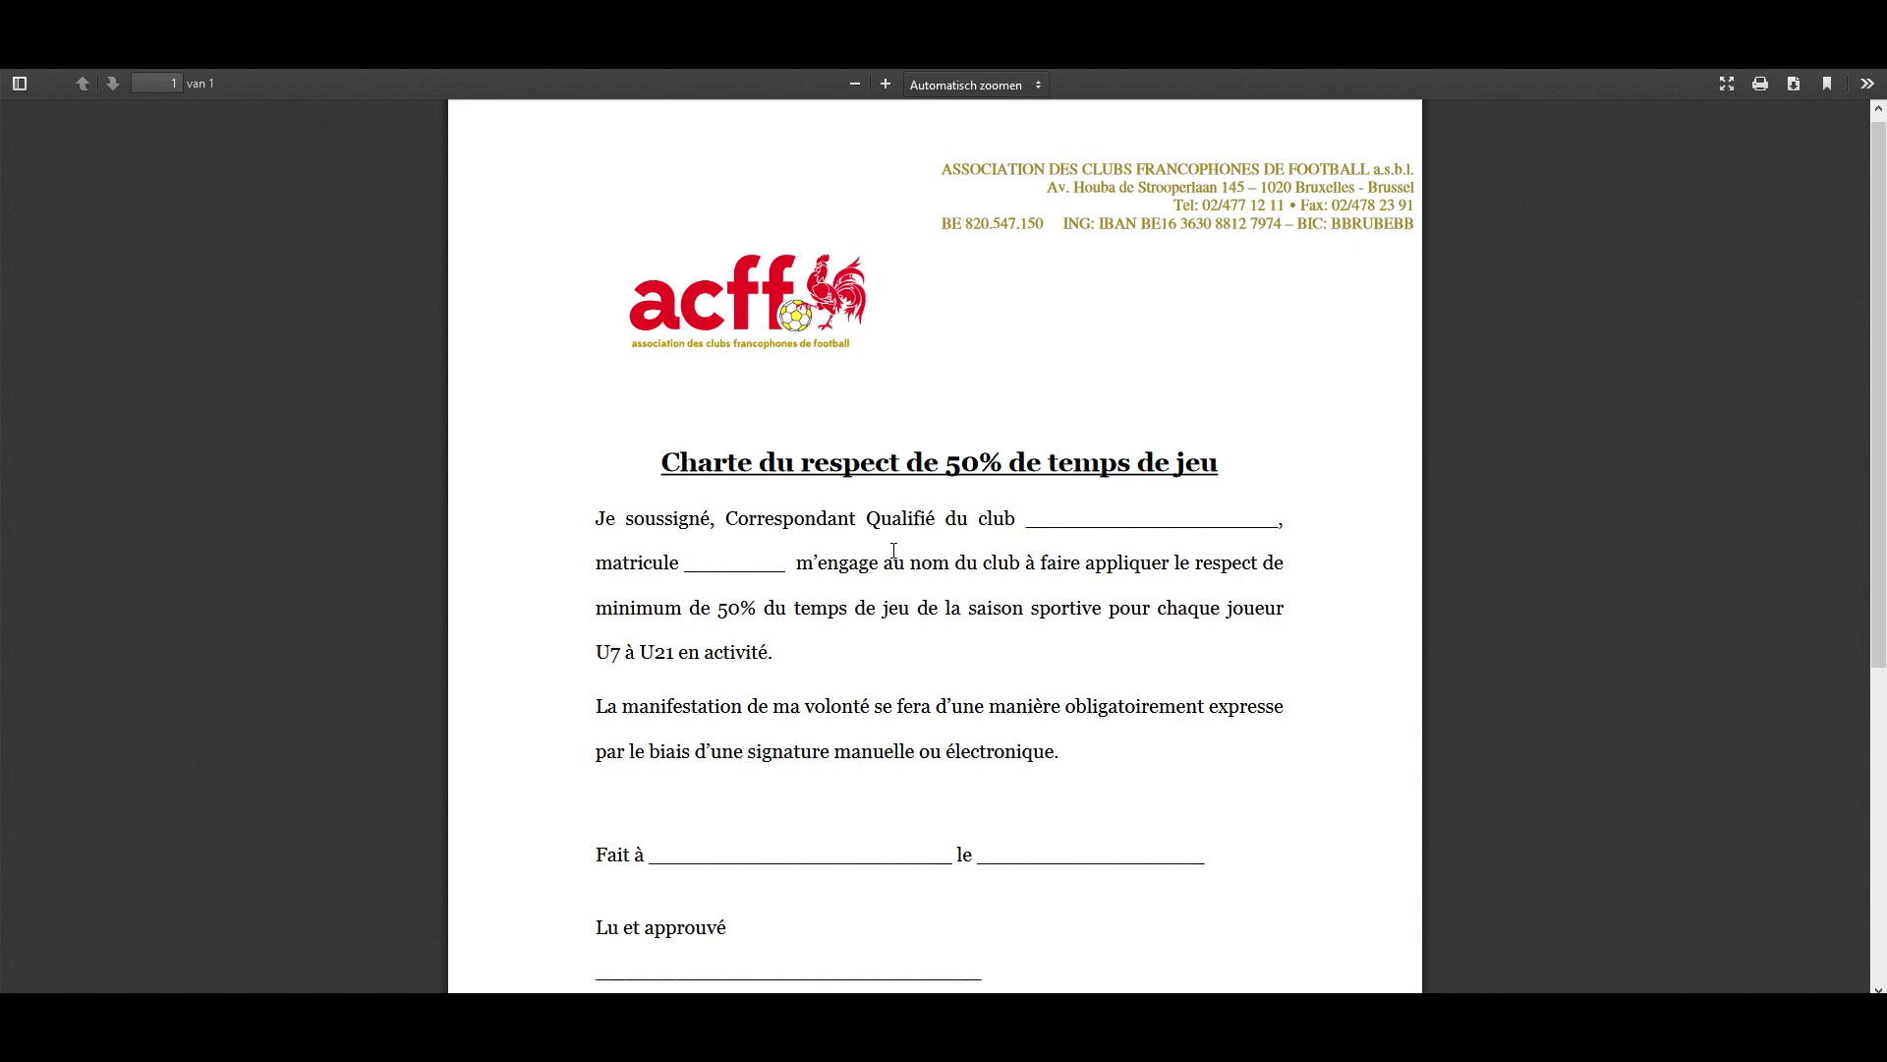
- Review the documents attached to criteria A.7, A.8 and A.10, reading the 50% playing time charter and the Charte de non débauchage
scroll(1327, 637, "down", 3)
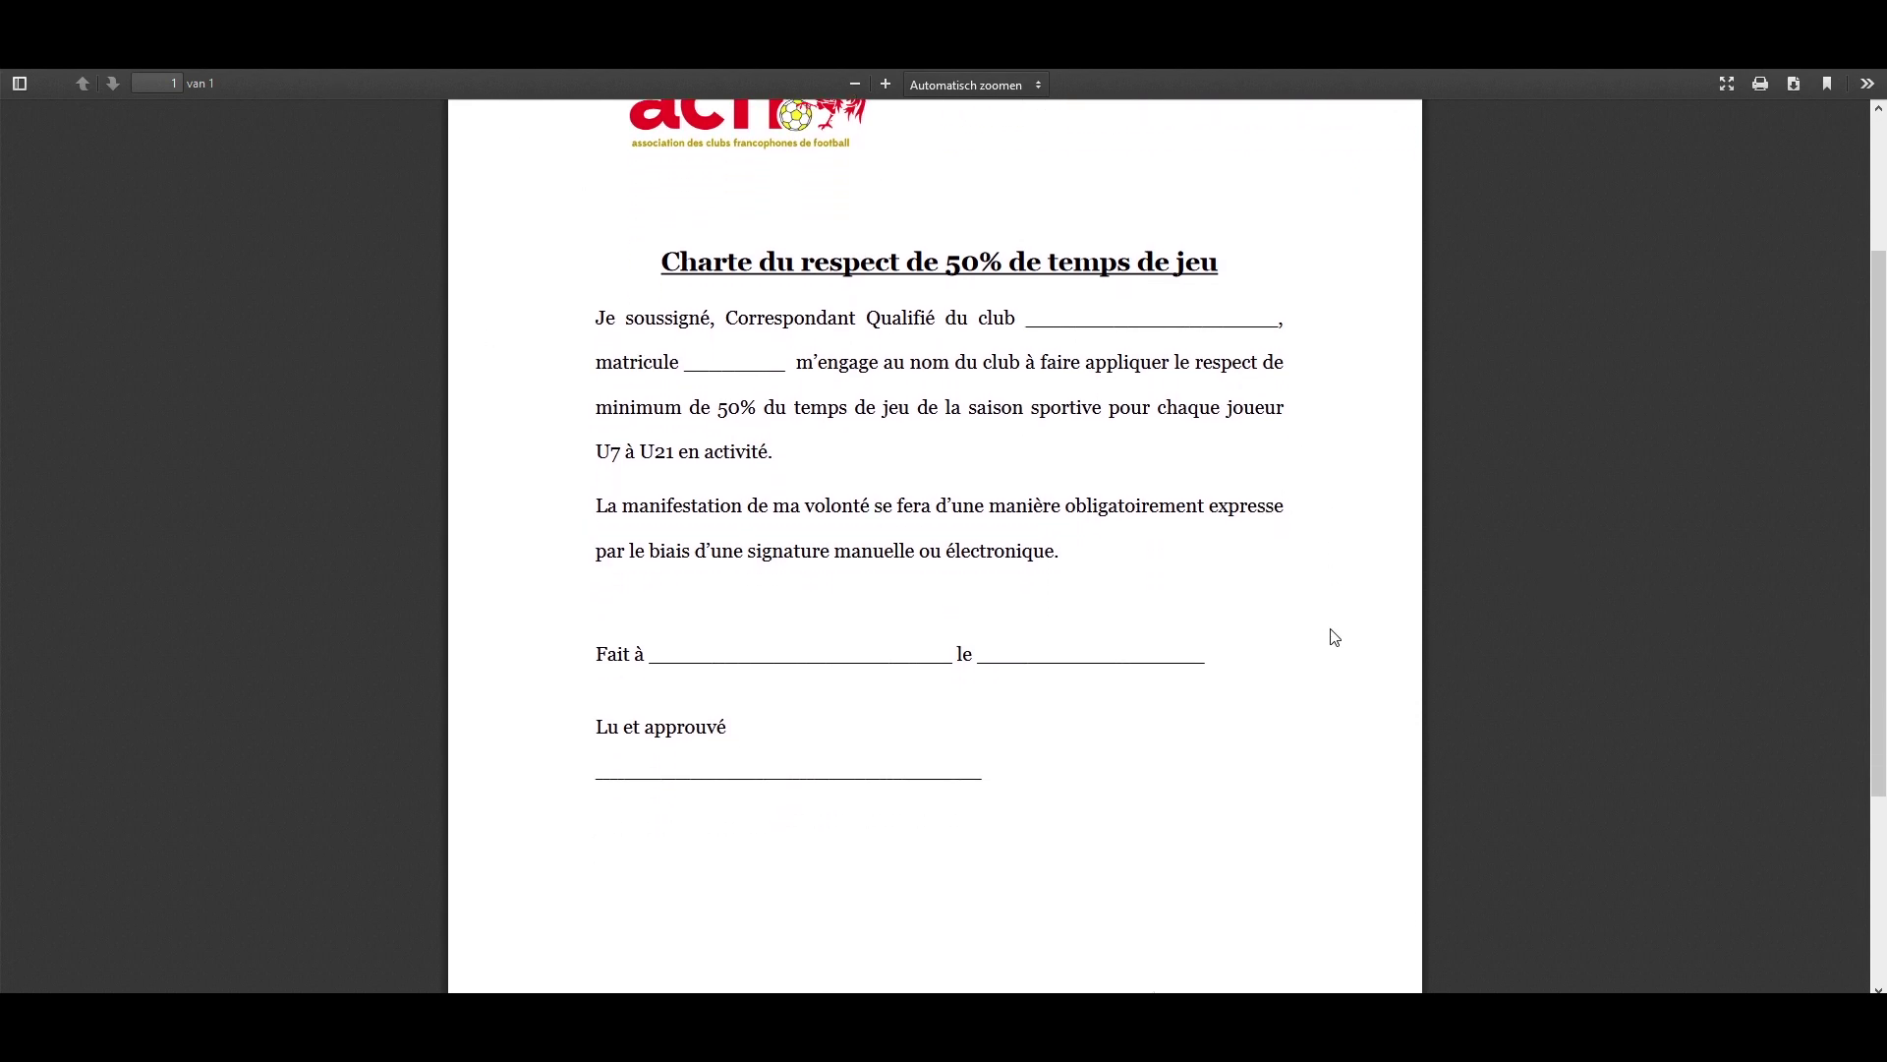
key("ctrl+w")
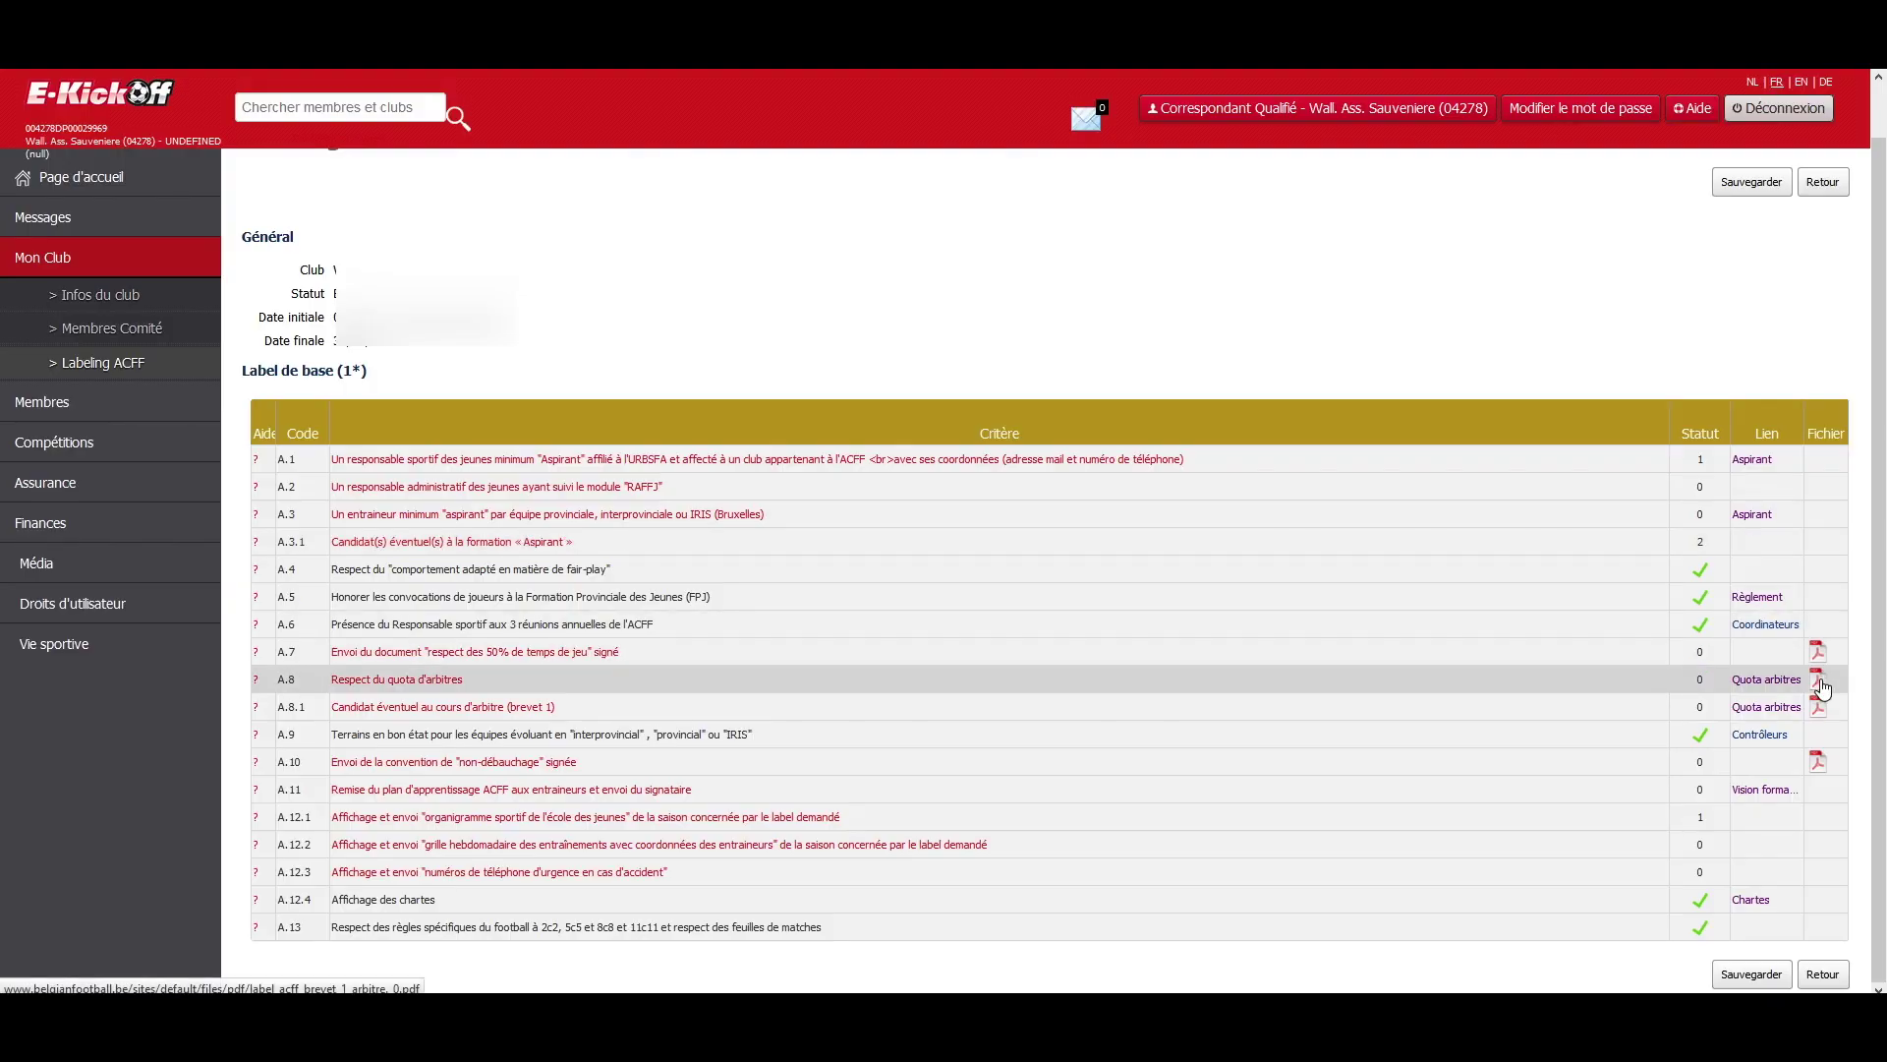
left_click(1819, 682)
key("ctrl+w")
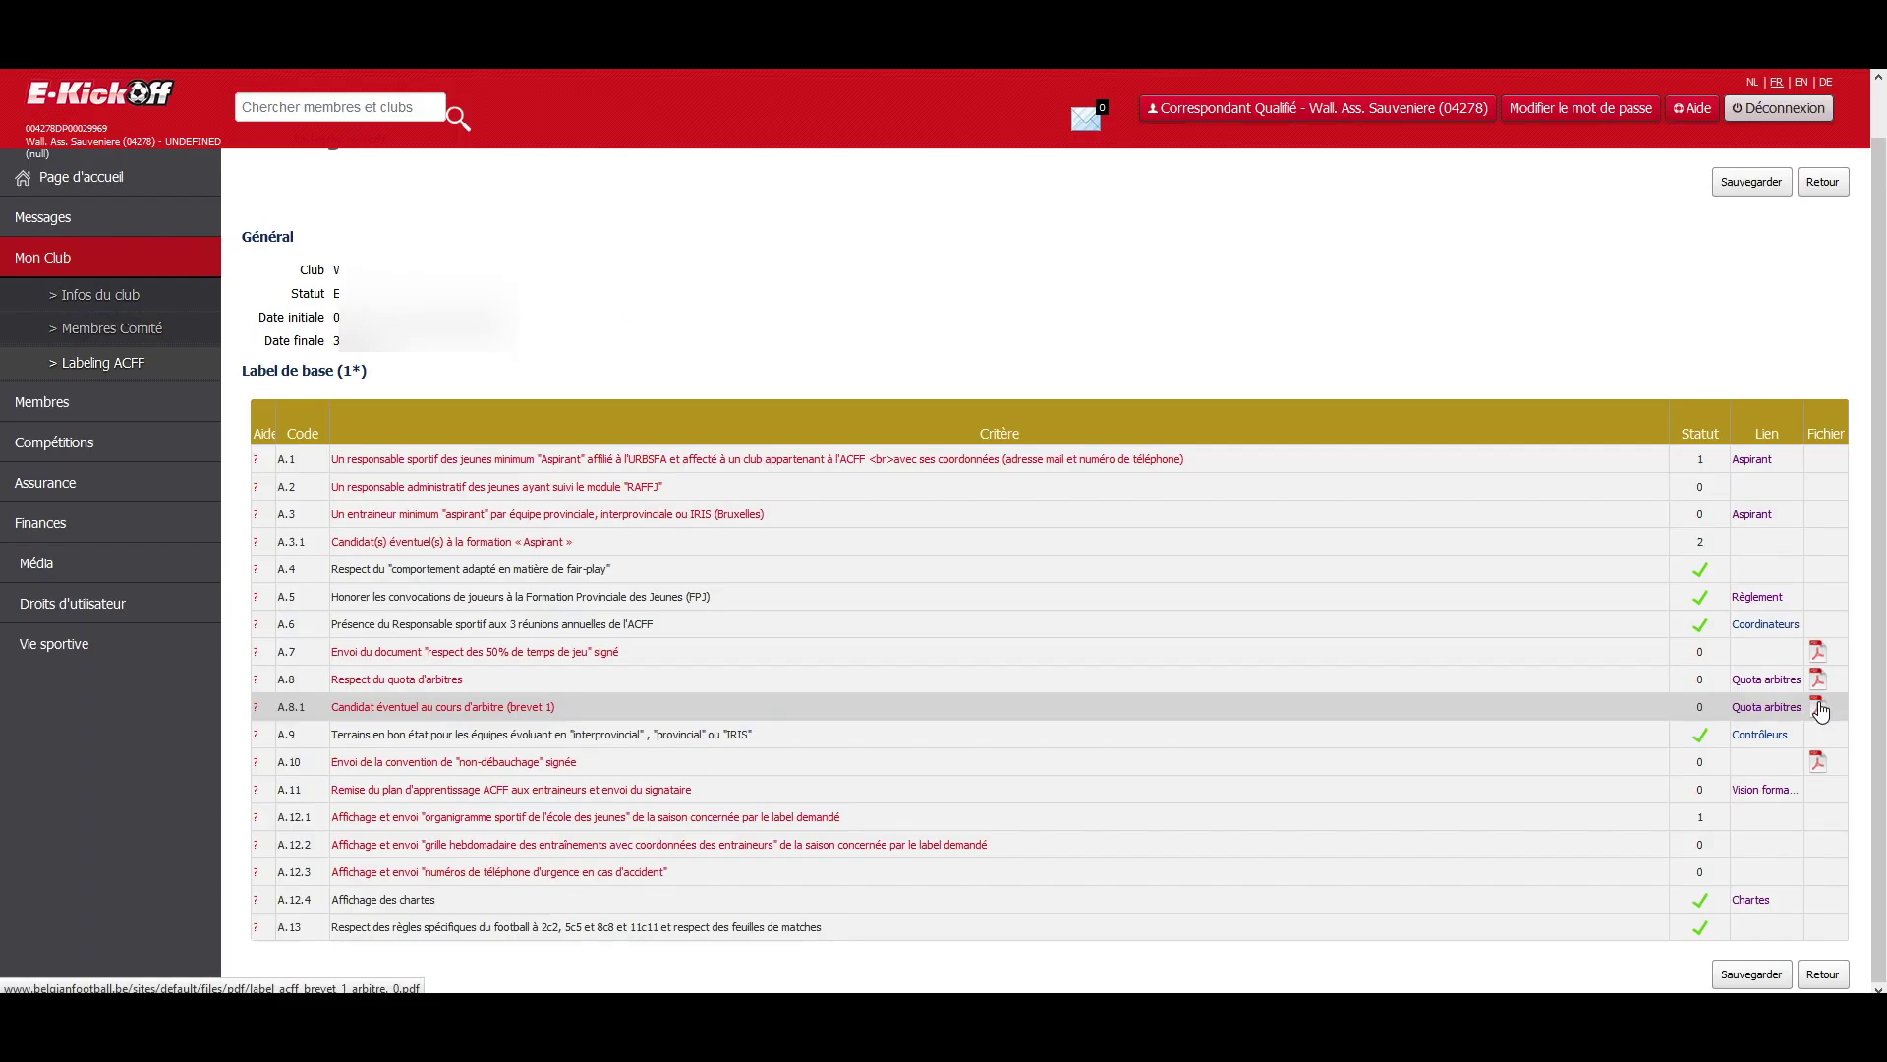
left_click(1819, 762)
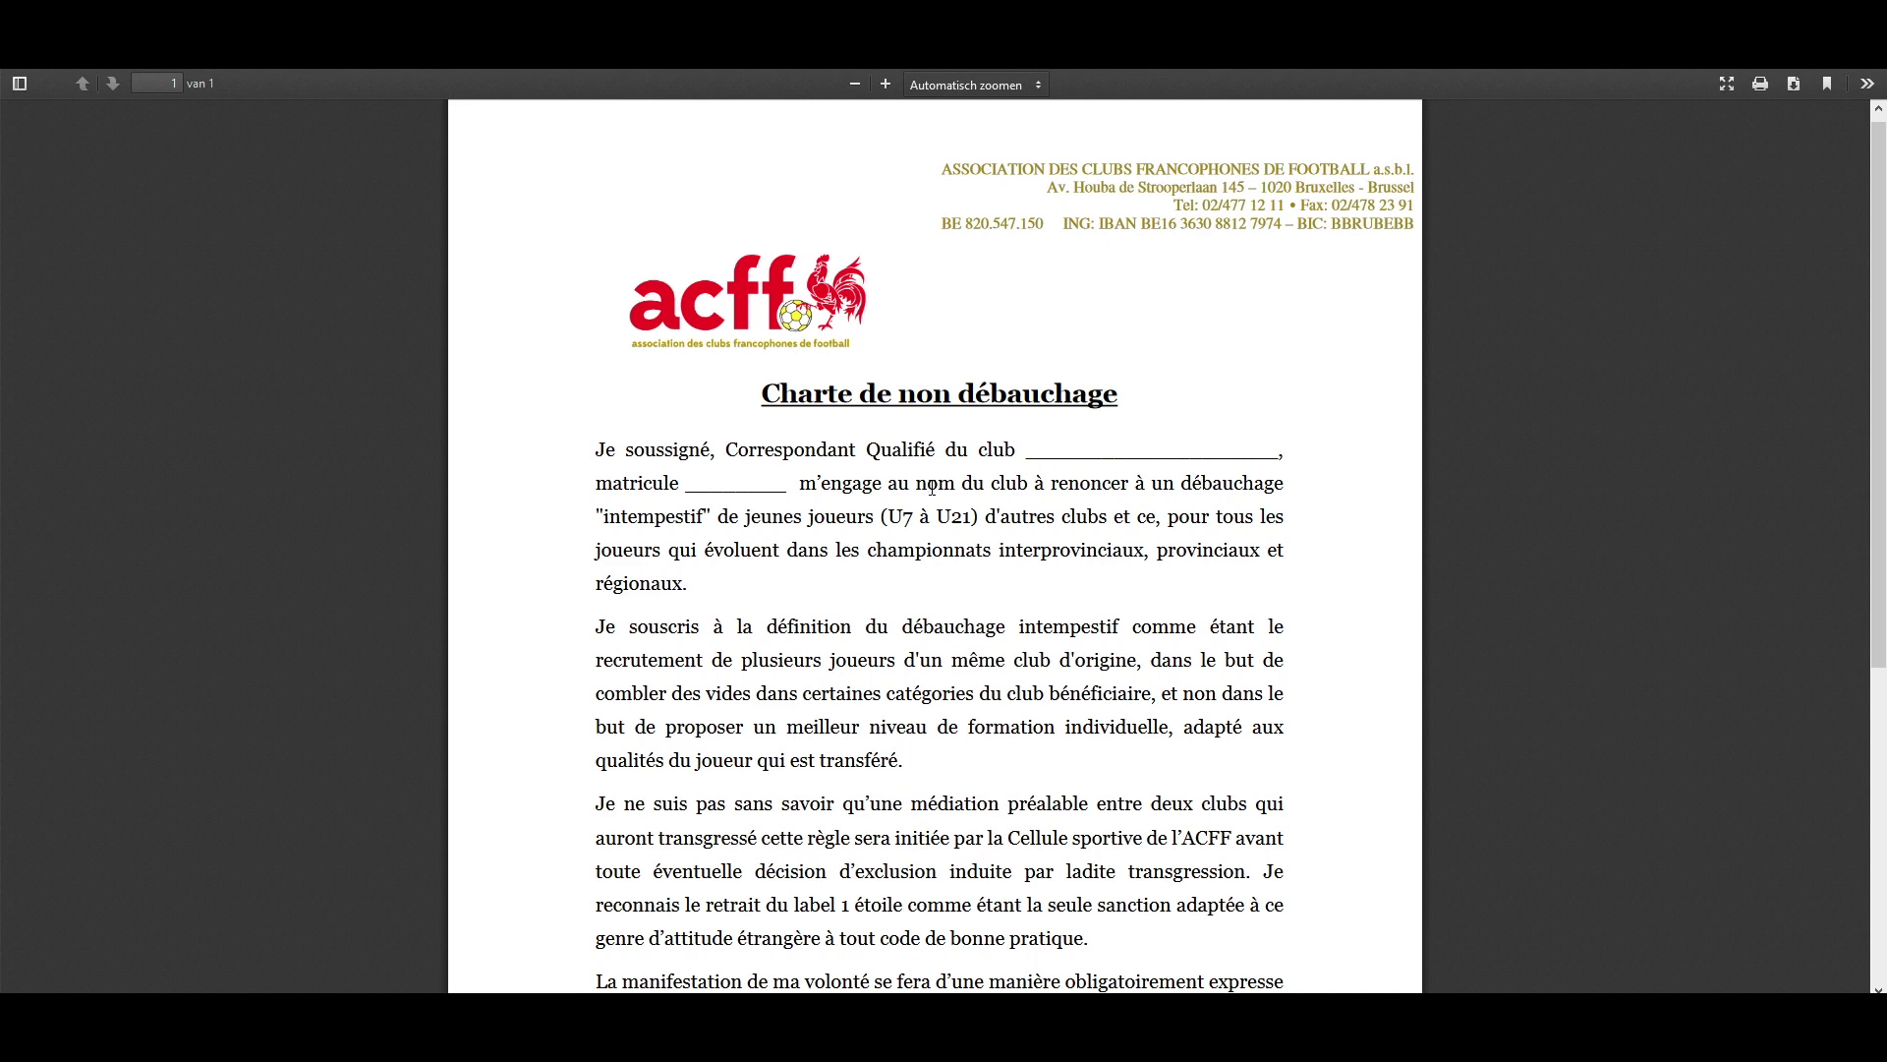
scroll(1372, 660, "down", 3)
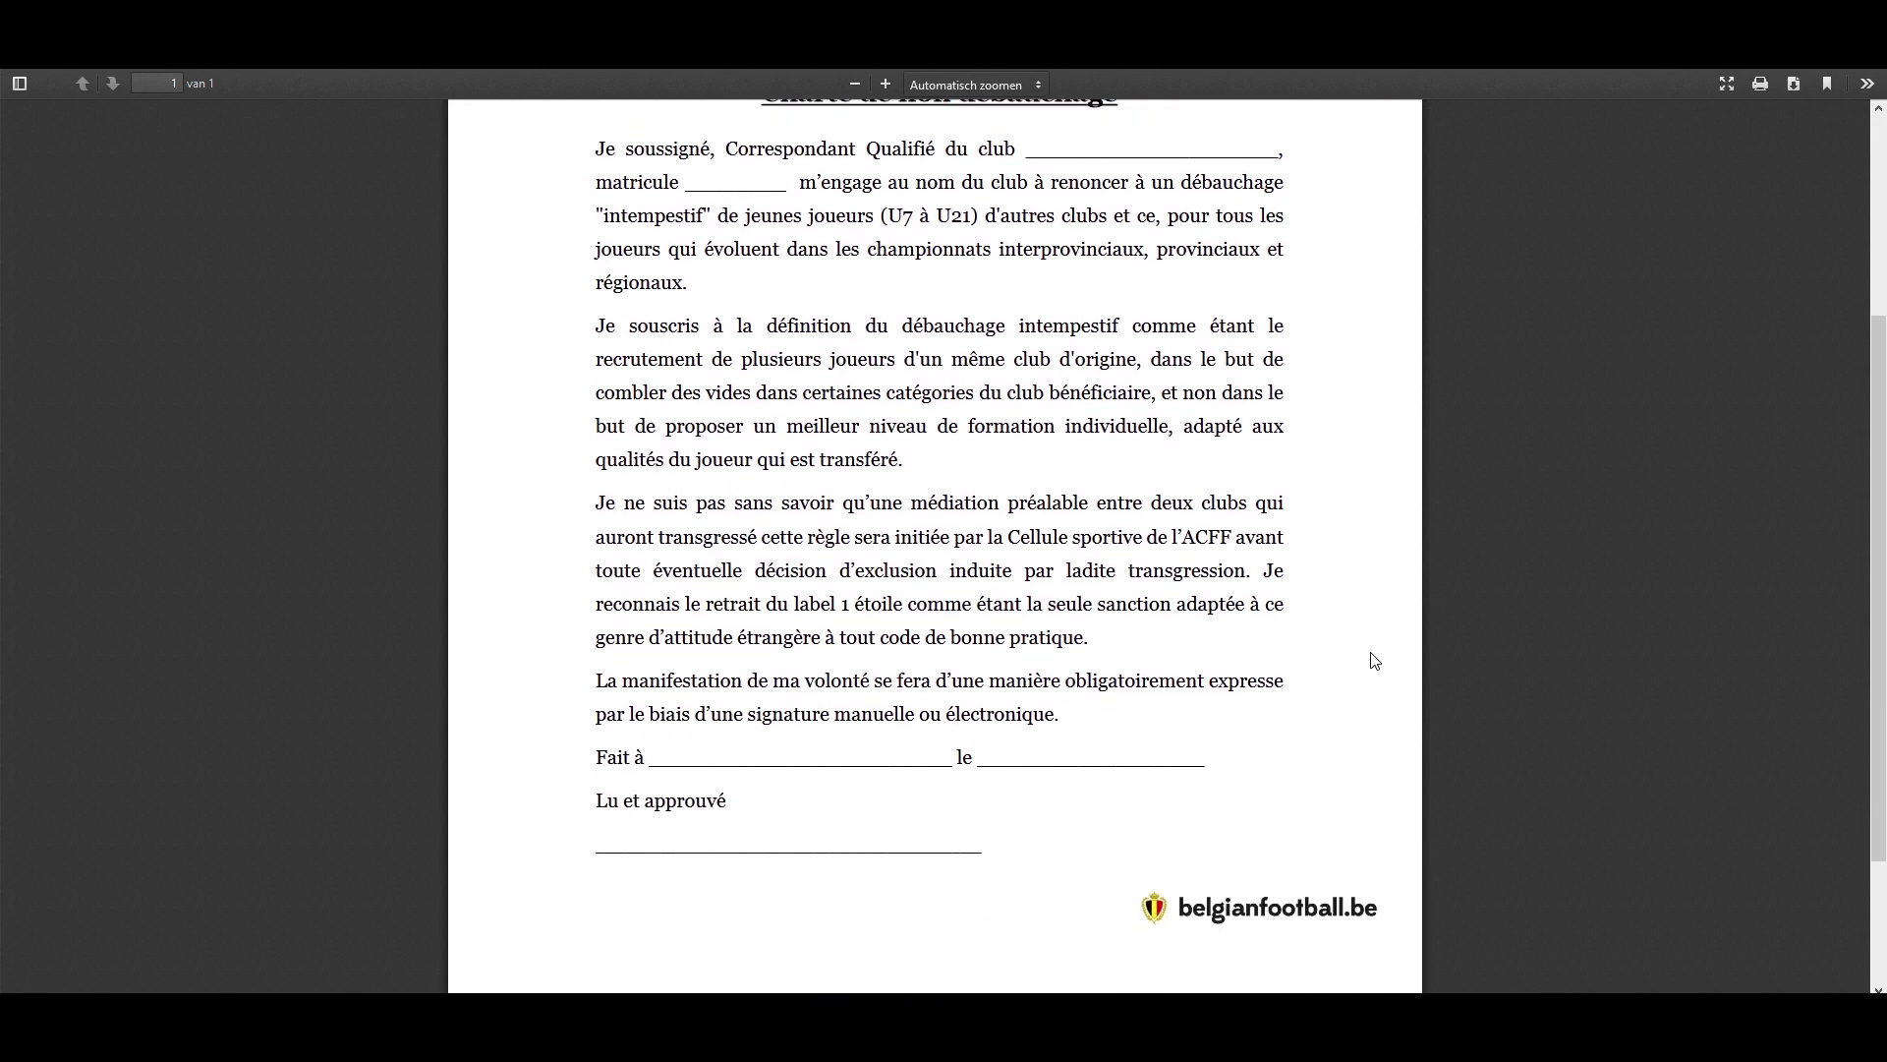
key("ctrl+w")
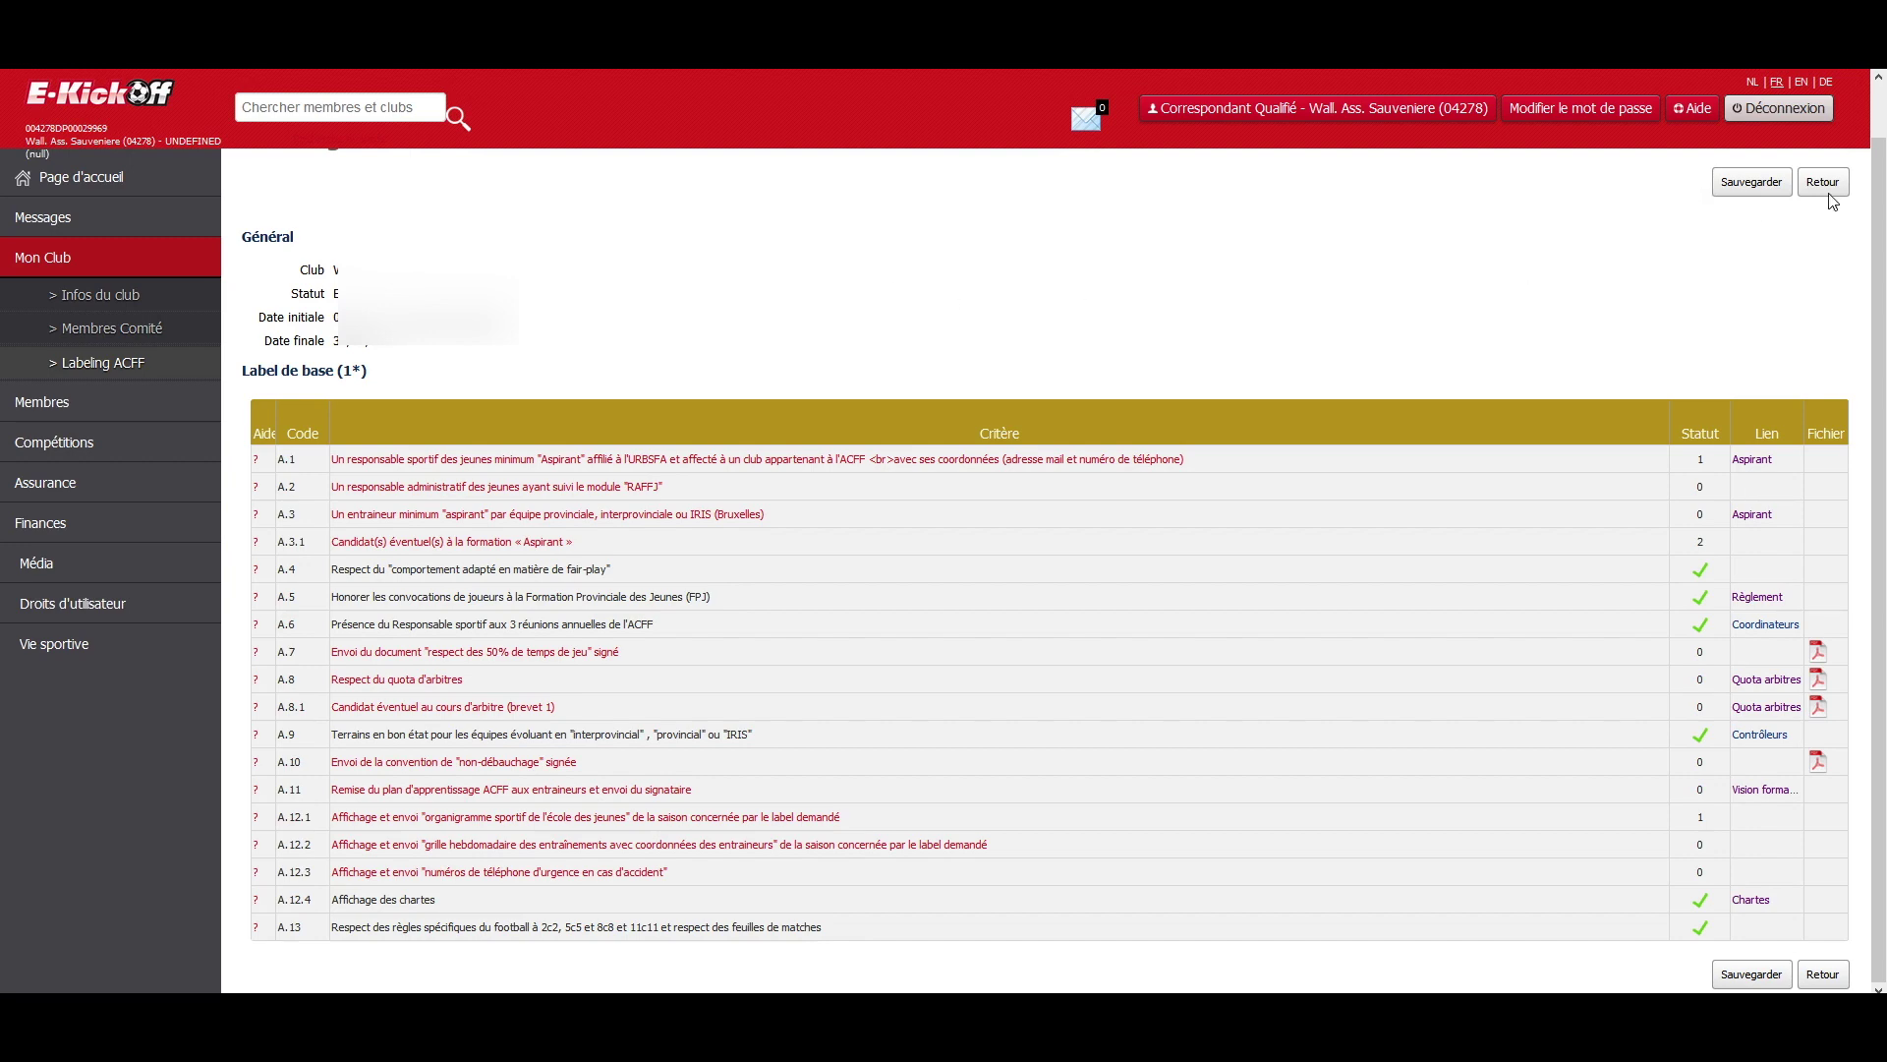
- Save the Label de base (1*) request and open the Labels de qualité (2**) ou d'excellence (3***) request
left_click(1740, 185)
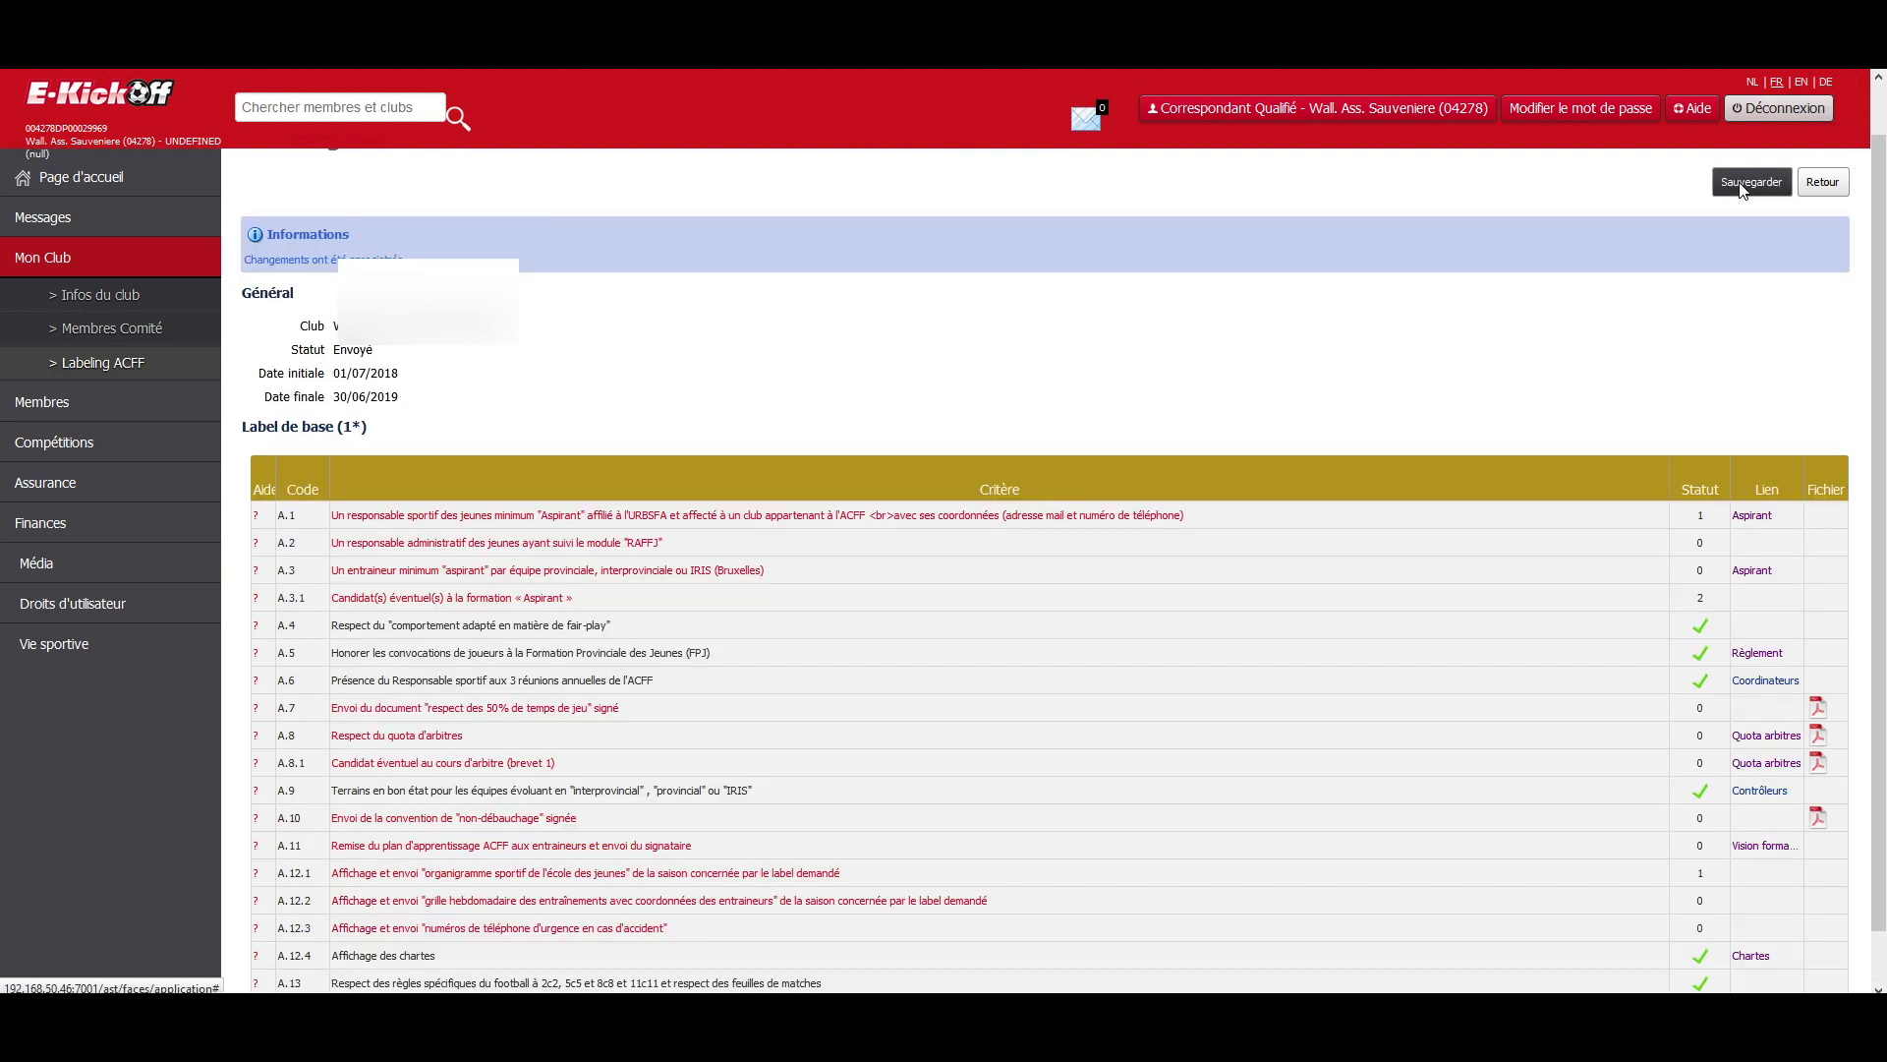
left_click(1823, 183)
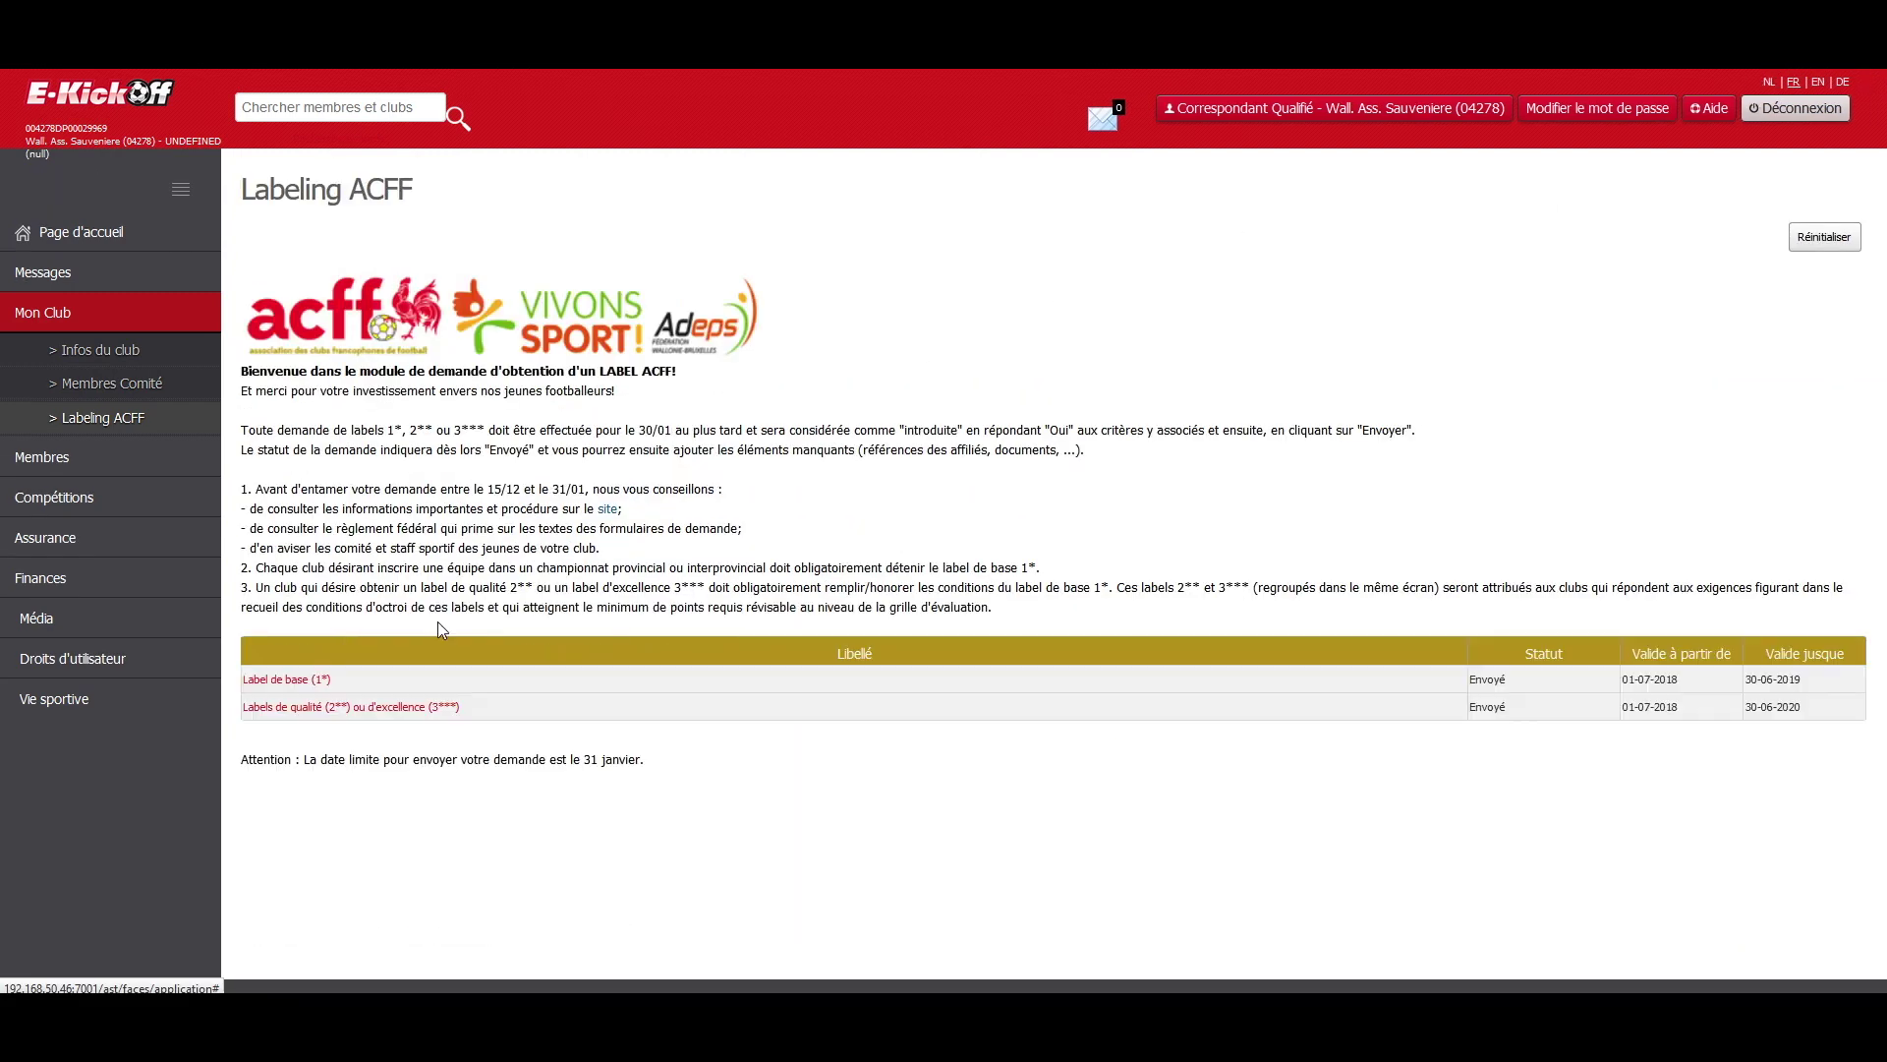
left_click(376, 707)
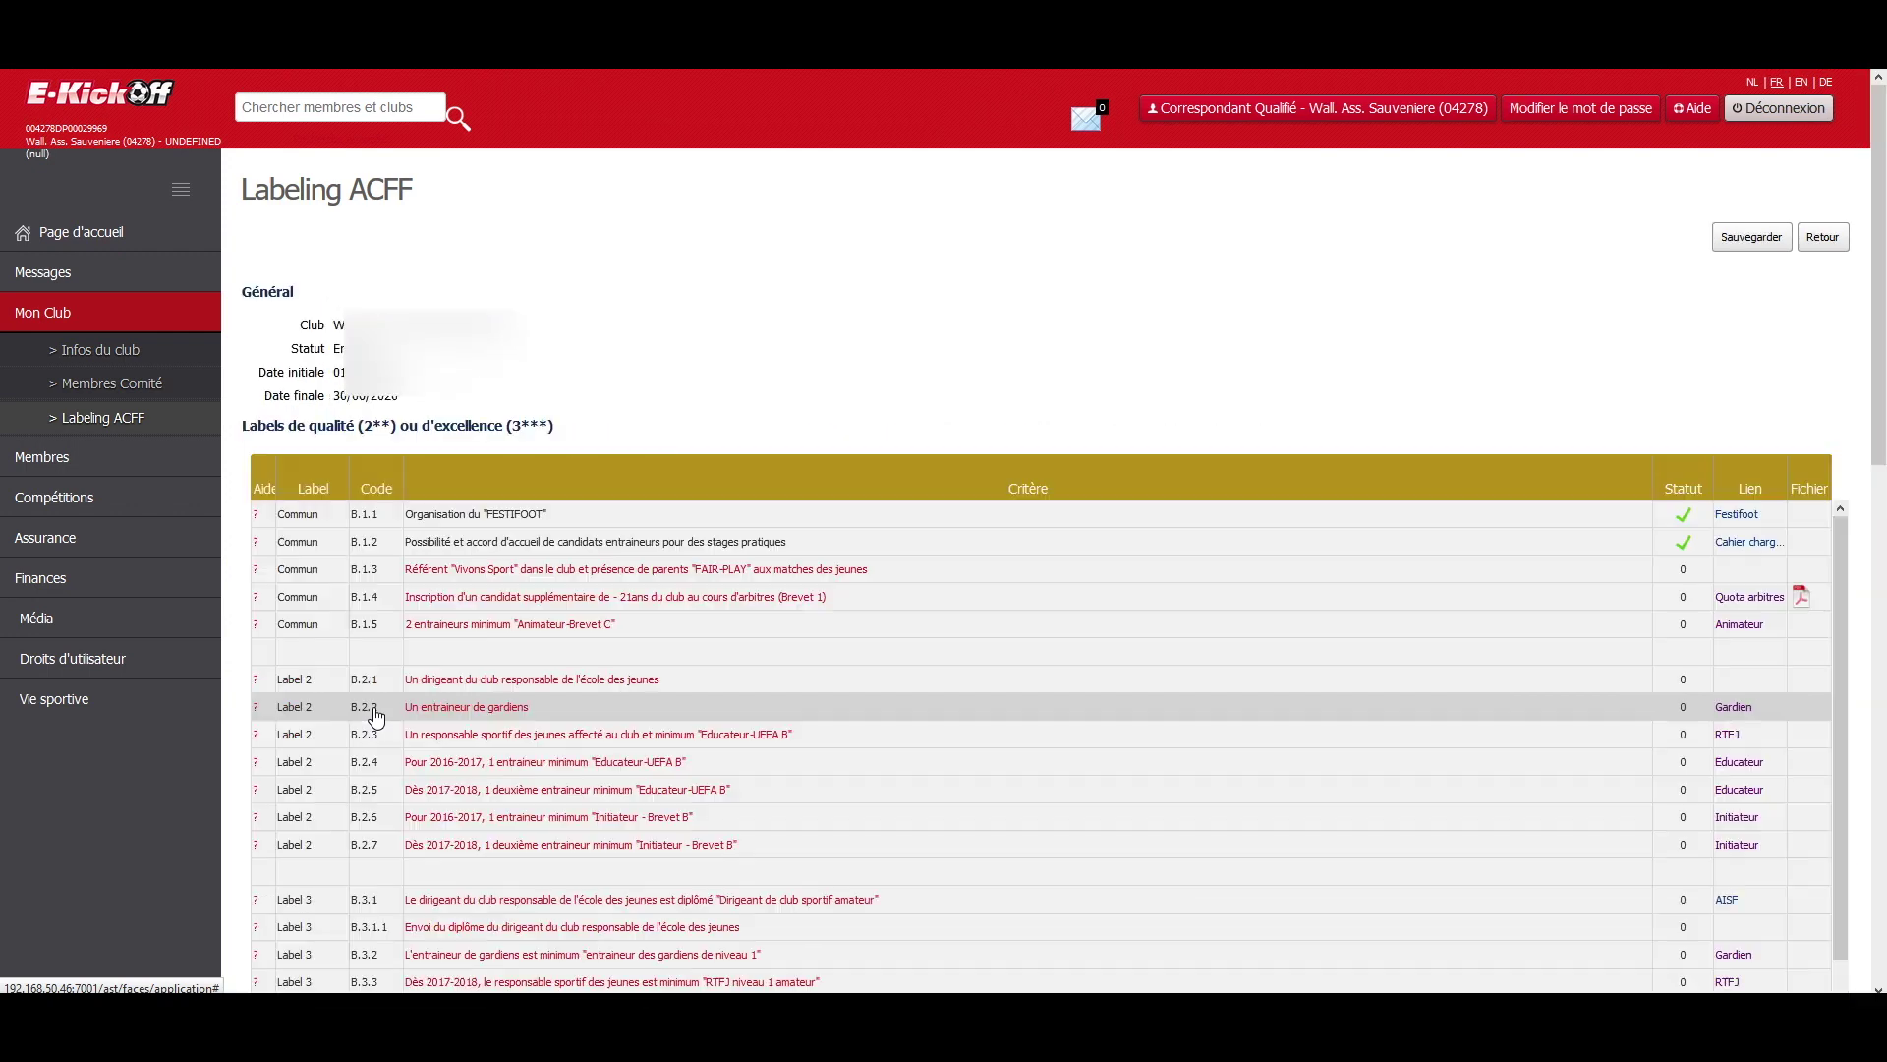
- Add a member by name to criterion B.1.3, the Référent "Vivons Sport"
left_click(864, 573)
left_click(665, 395)
type("coordo")
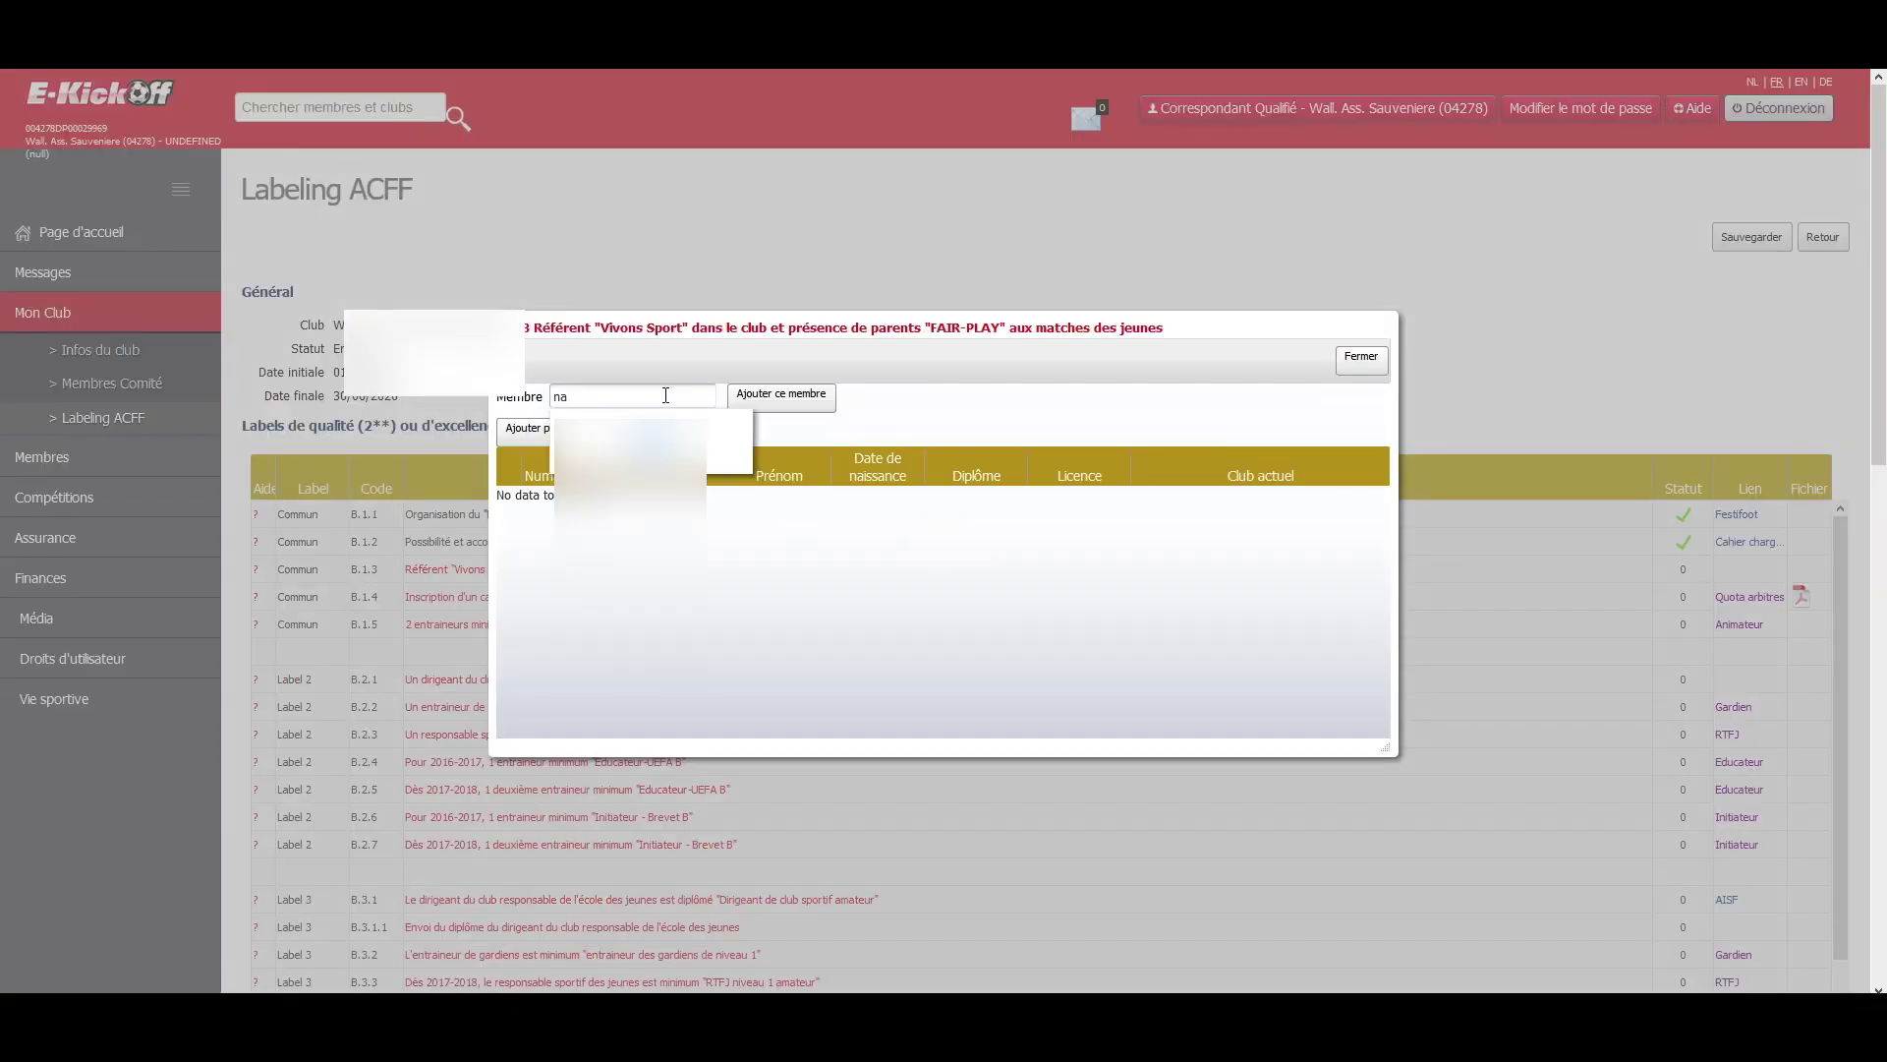
left_click(689, 434)
left_click(797, 398)
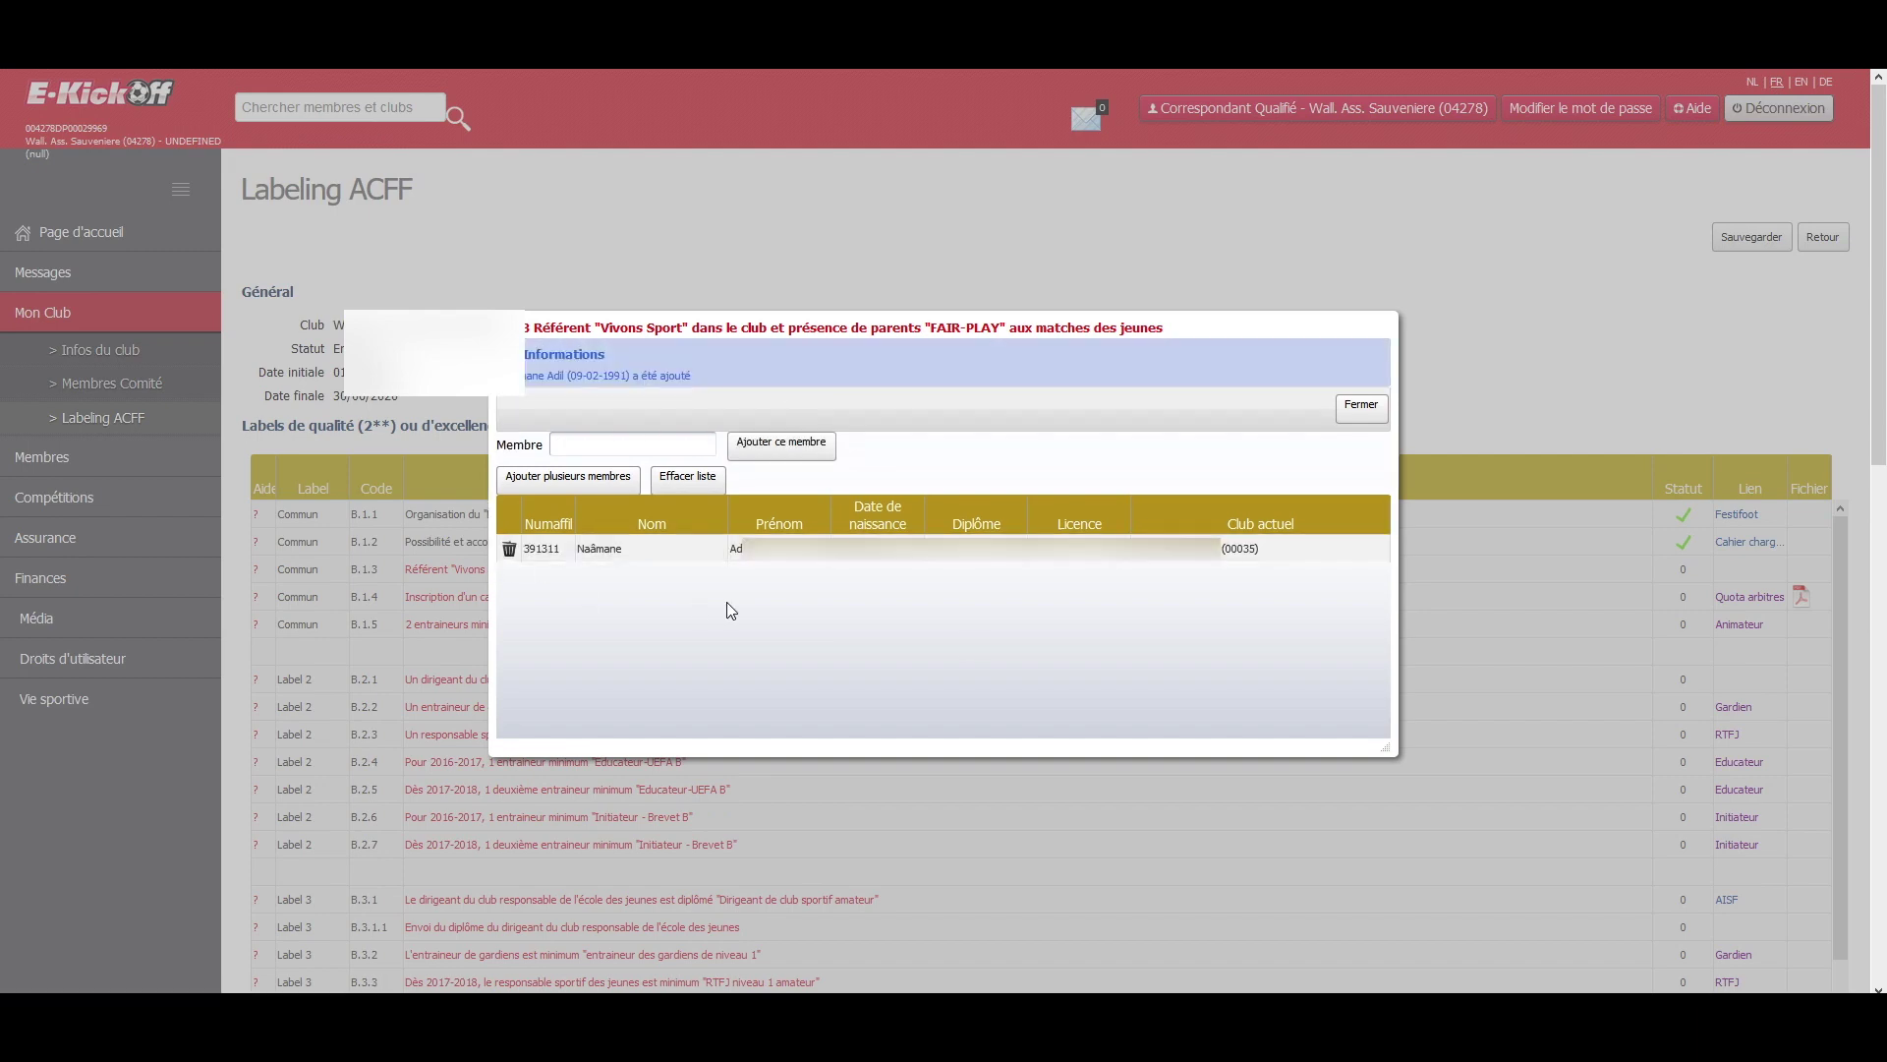
left_click(1363, 408)
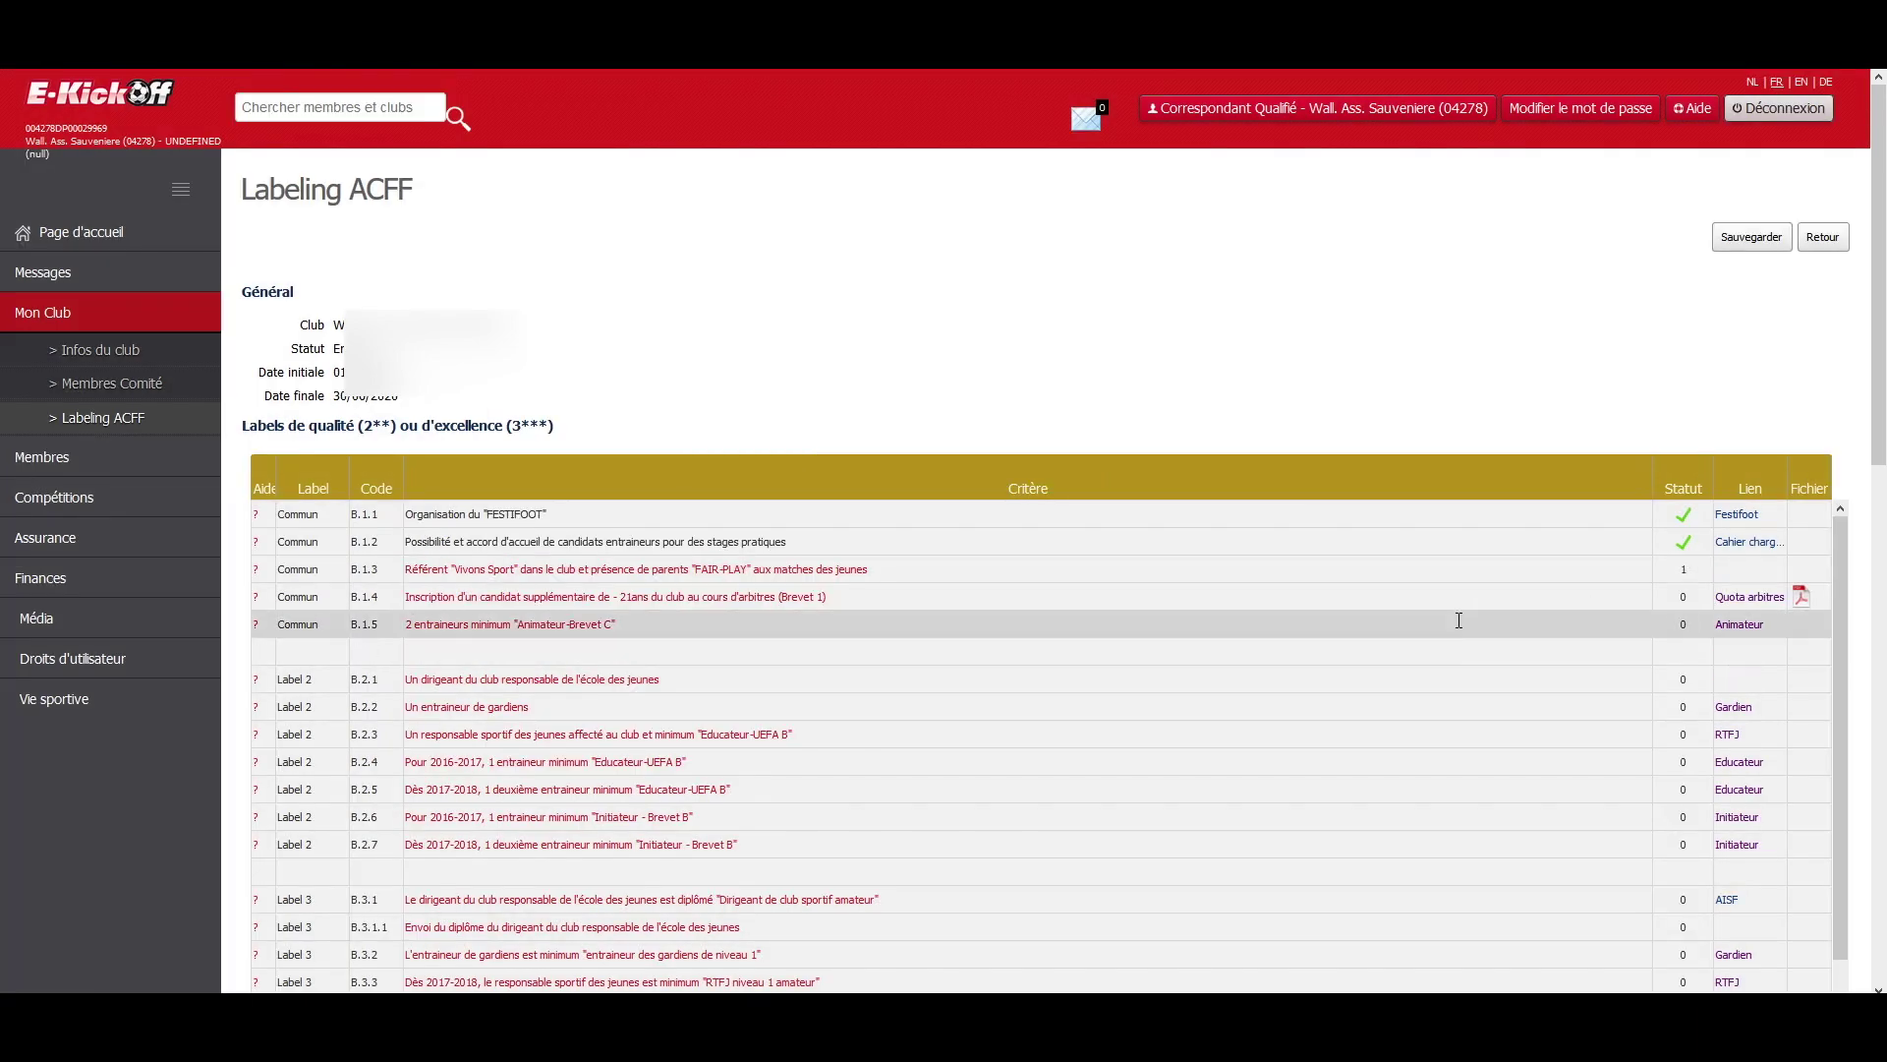
- View the member list of criterion B.2.4 for the Educateur-UEFA B trainer and close it without adding anyone
scroll(1458, 621, "down", 3)
left_click(670, 472)
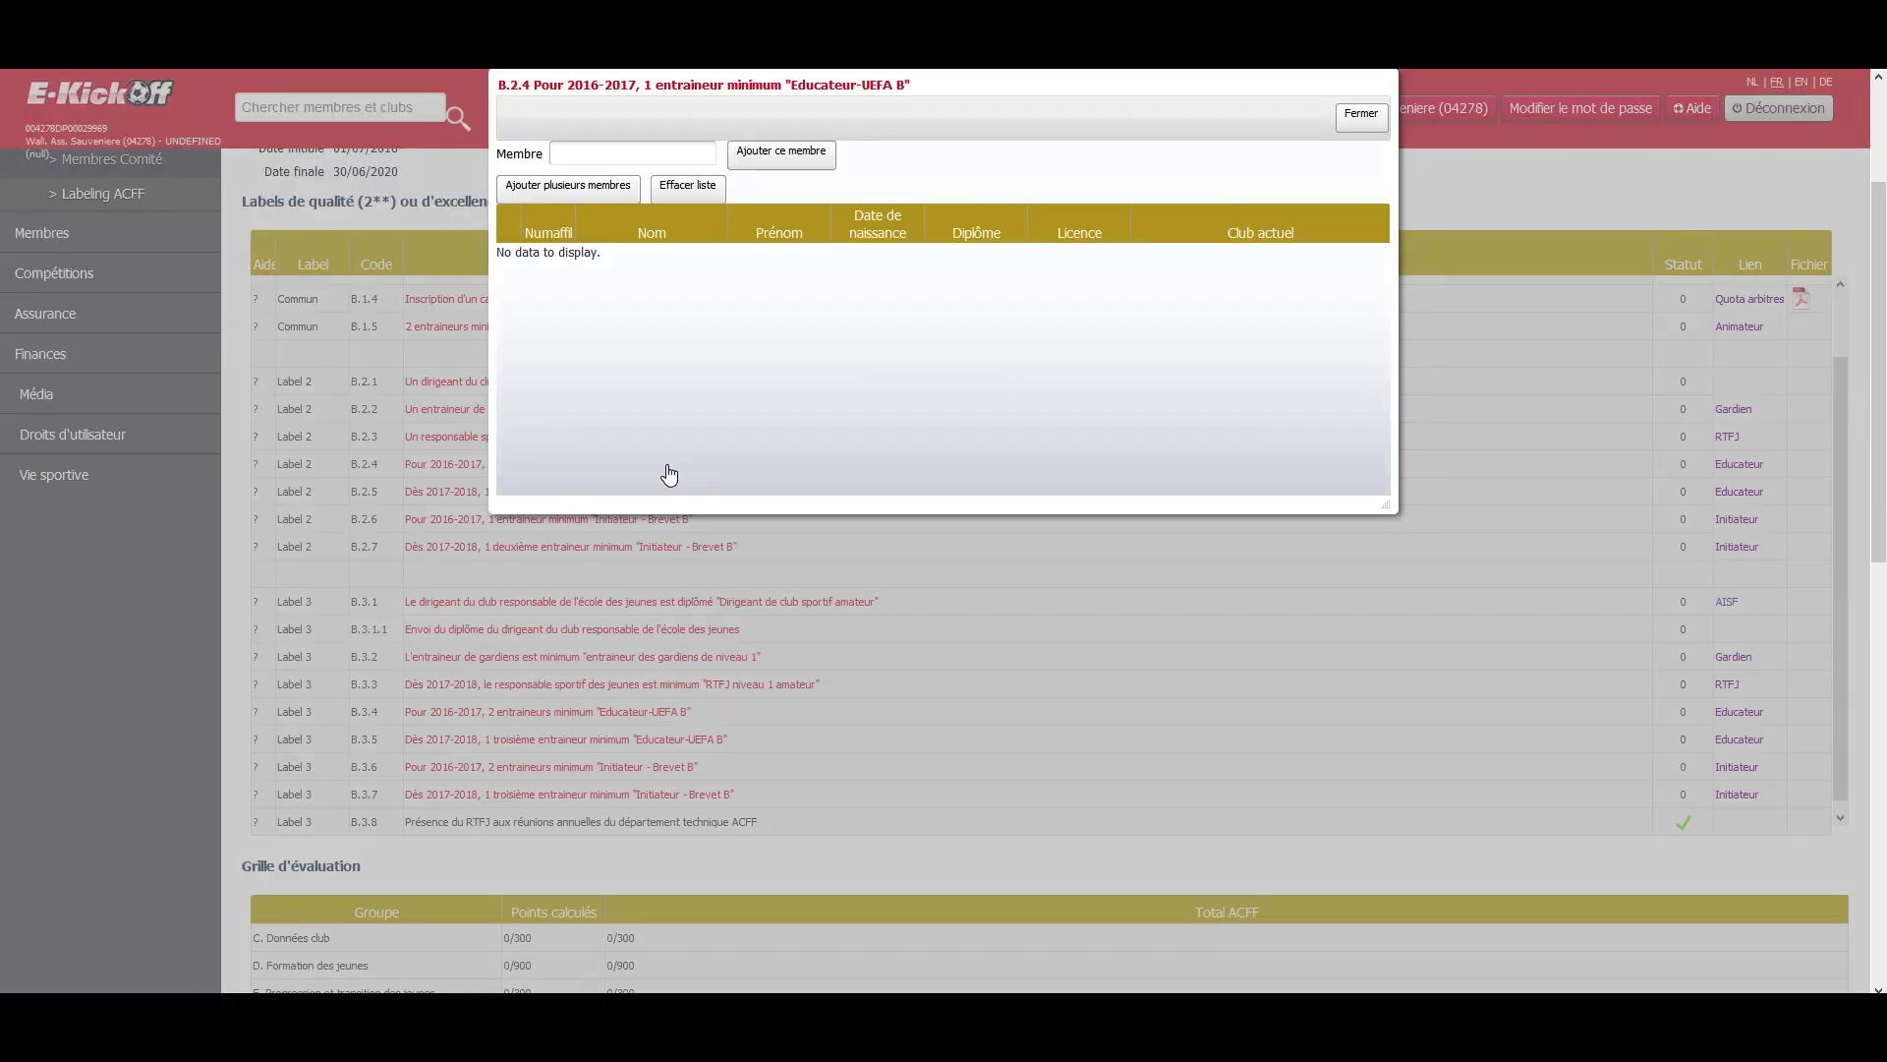
left_click(1361, 113)
- In the evaluation grid, expand C.1 Généralités and upload Organigramme Label.docx as the document for criterion C.1.1
scroll(1308, 737, "down", 3)
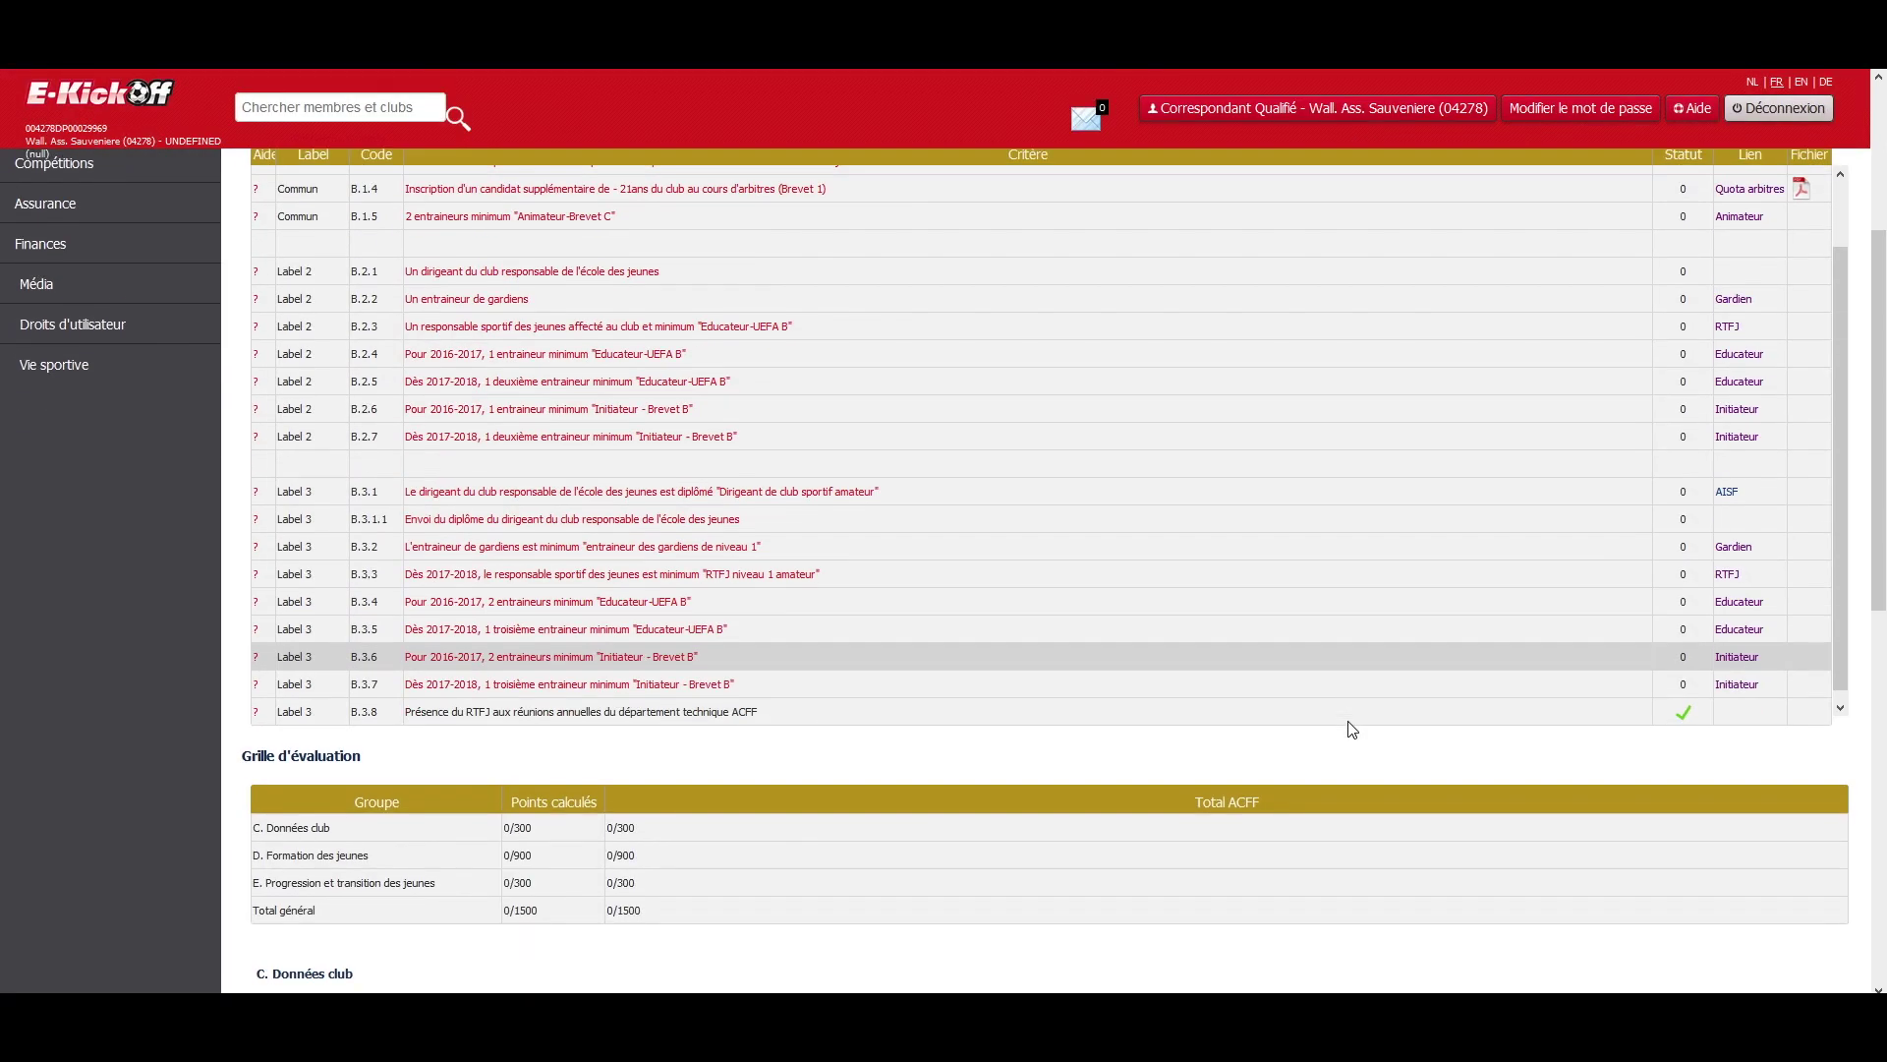
scroll(1335, 755, "down", 2)
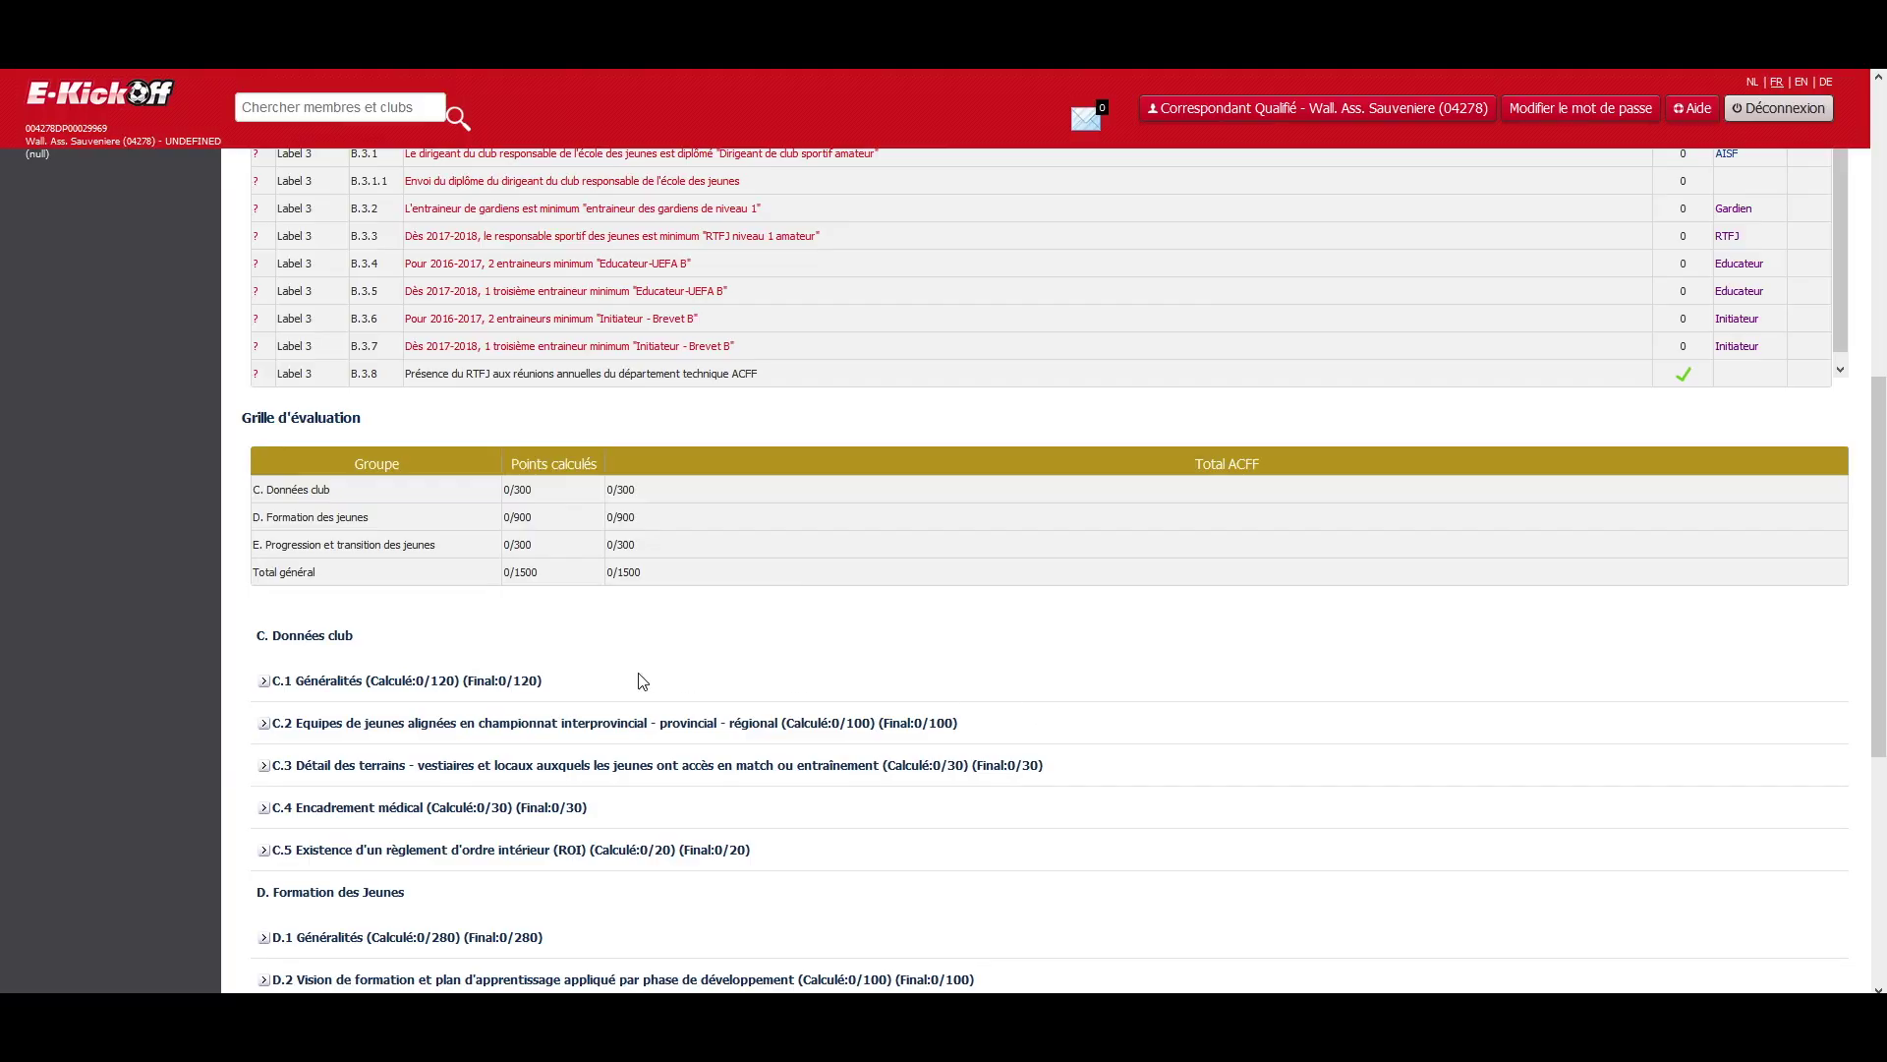
left_click(264, 683)
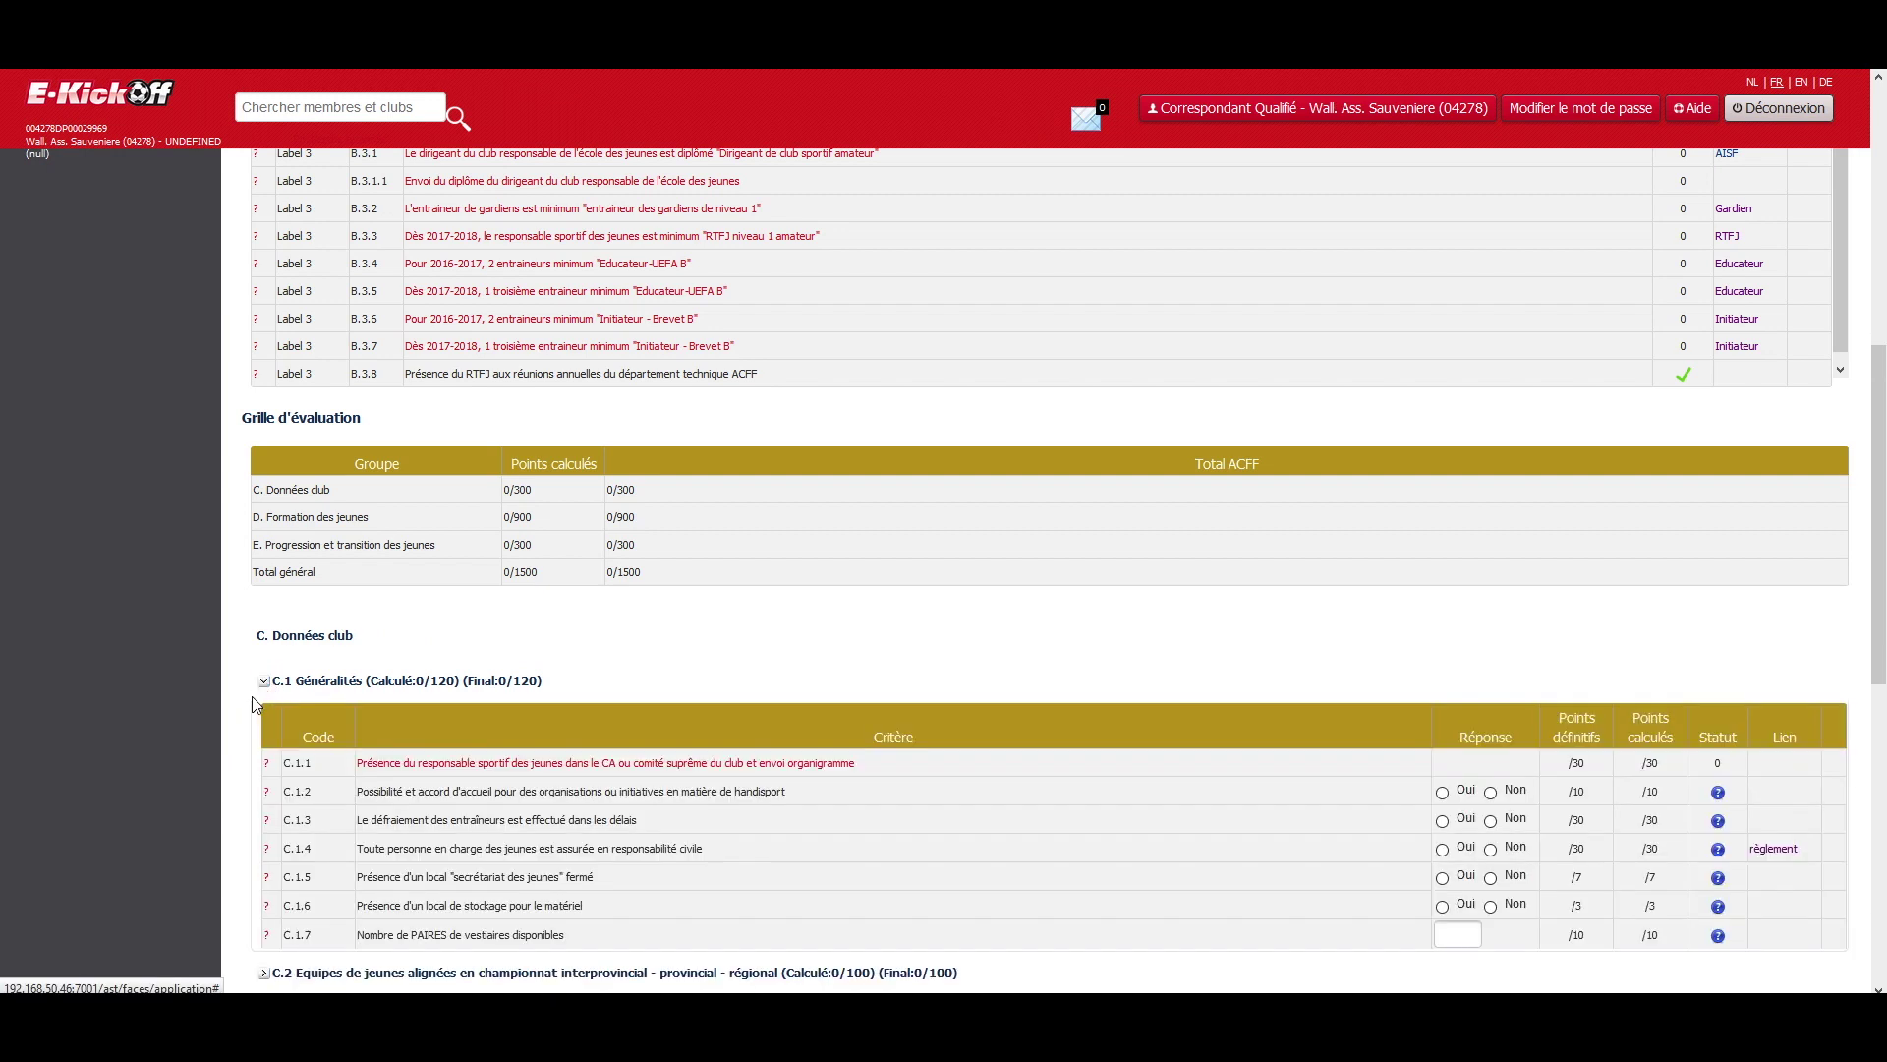
scroll(254, 704, "down", 1)
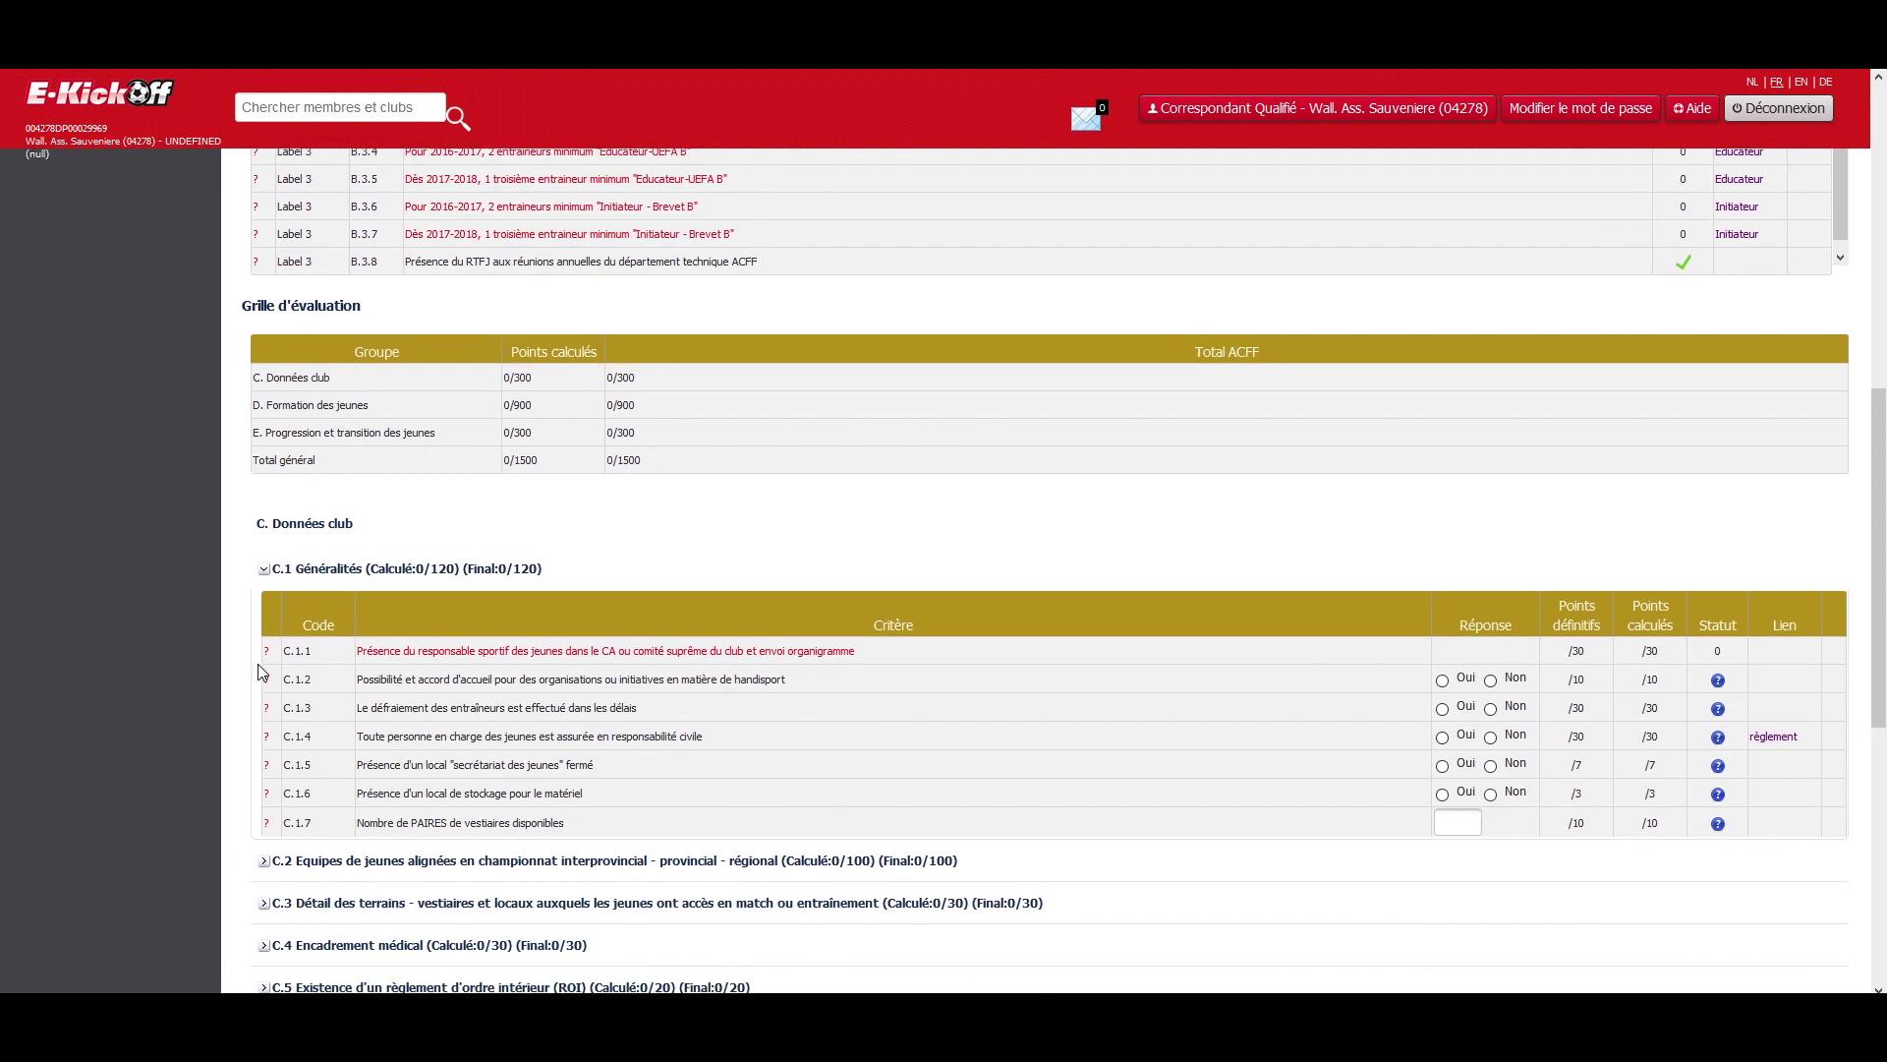
left_click(717, 651)
left_click(760, 126)
left_click(569, 137)
left_click(840, 612)
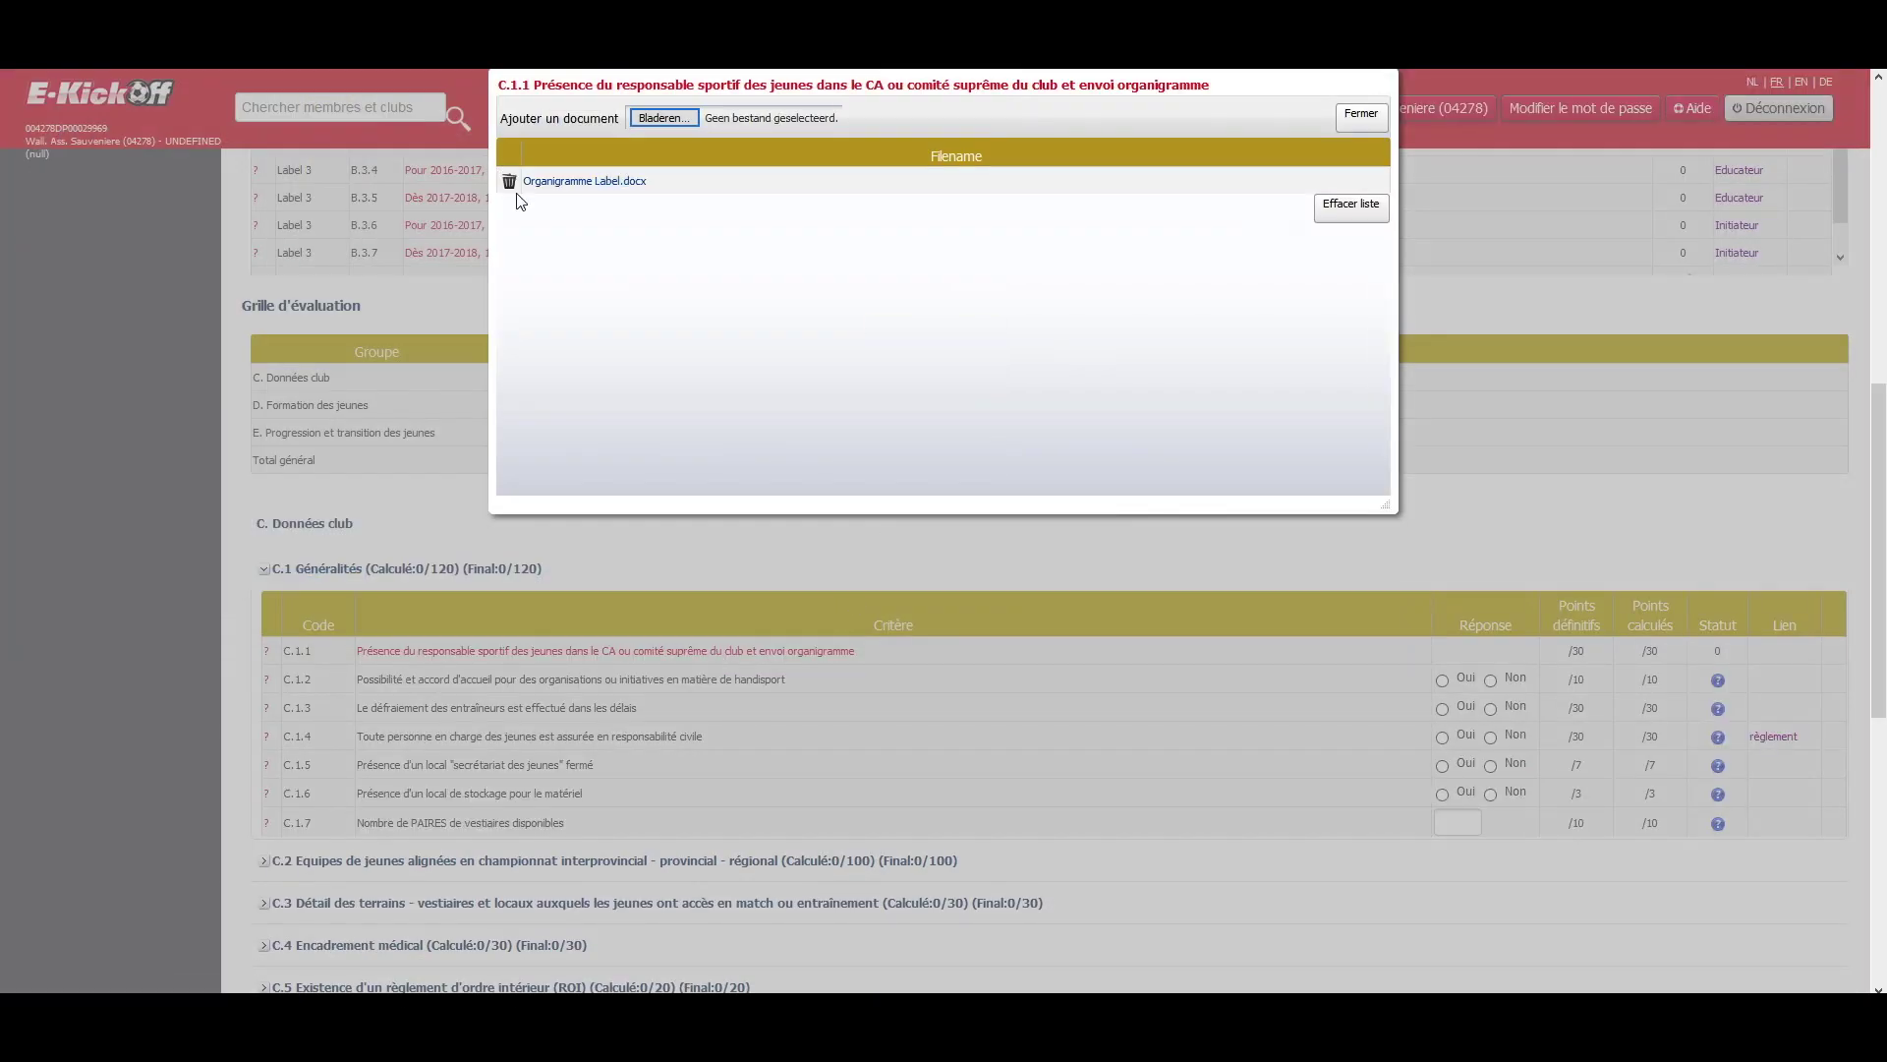
left_click(1361, 115)
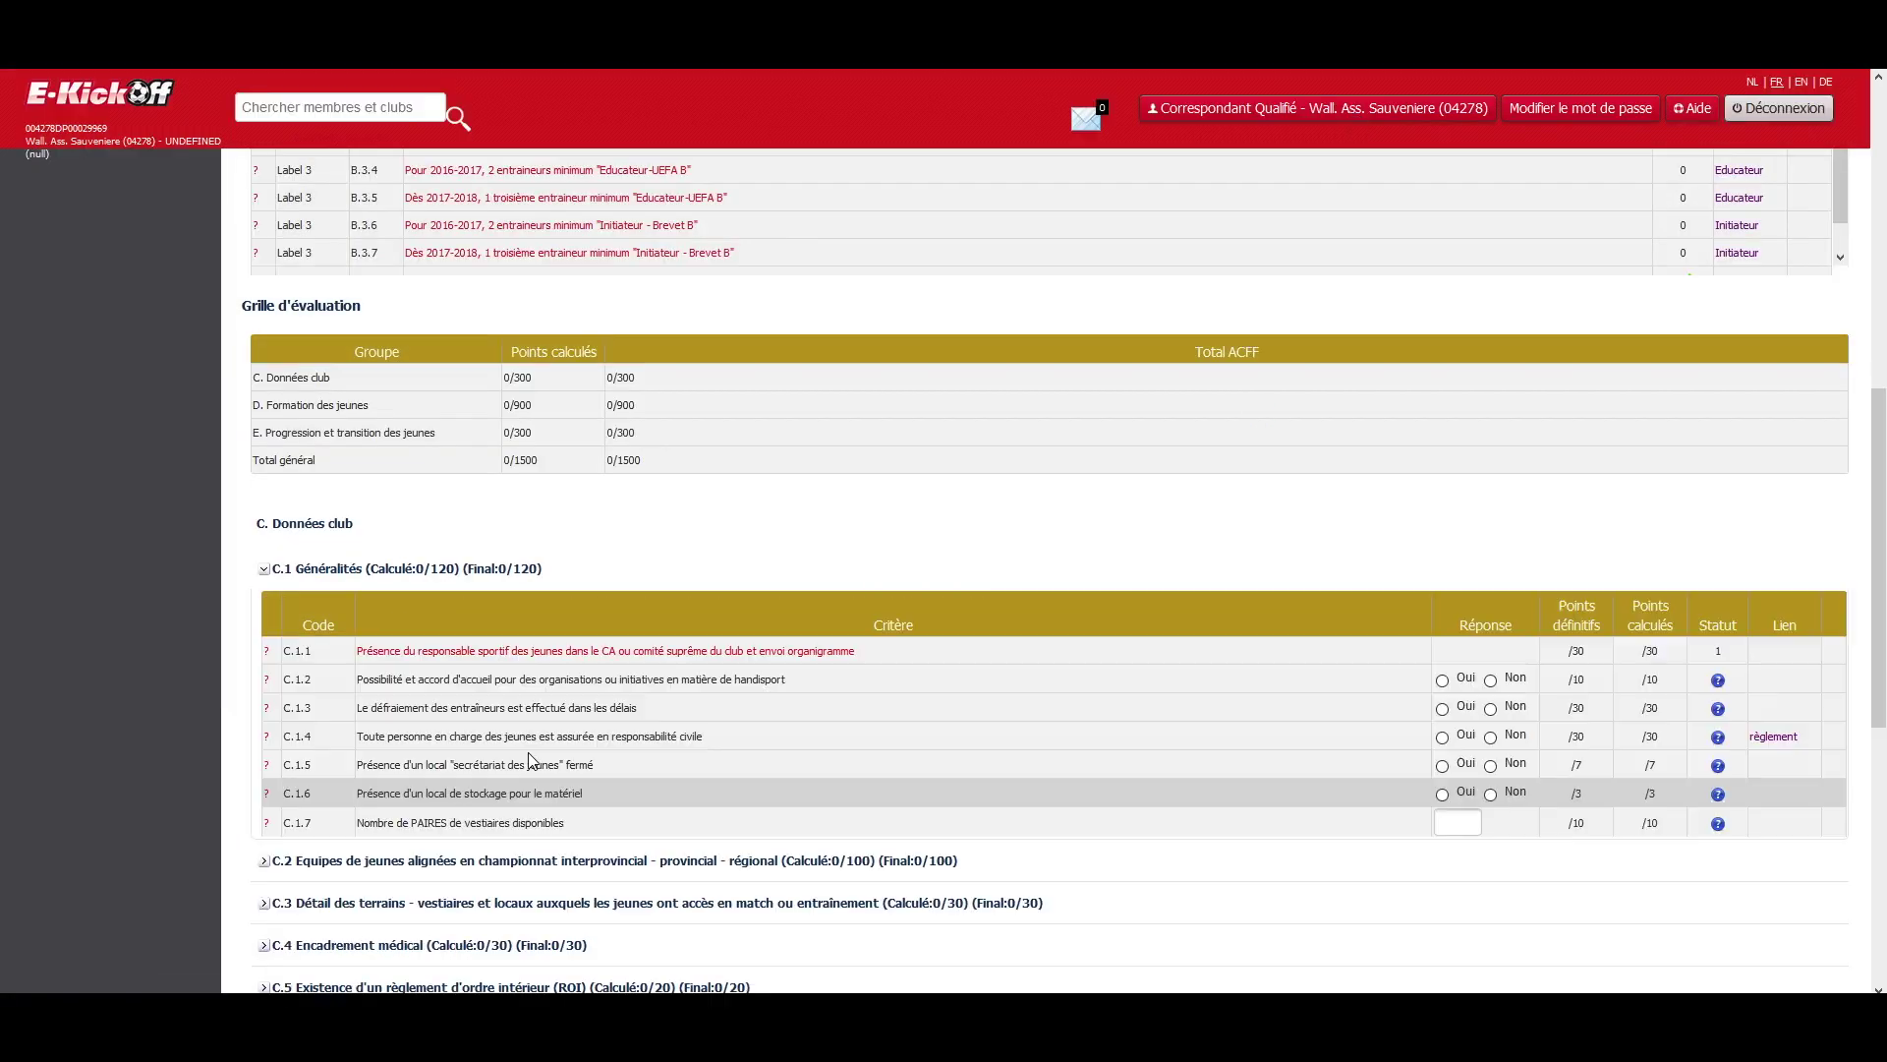
- Answer Oui to criteria C.1.2 through C.1.6 and set the number of changing room pairs in C.1.7 to 2
left_click(1442, 680)
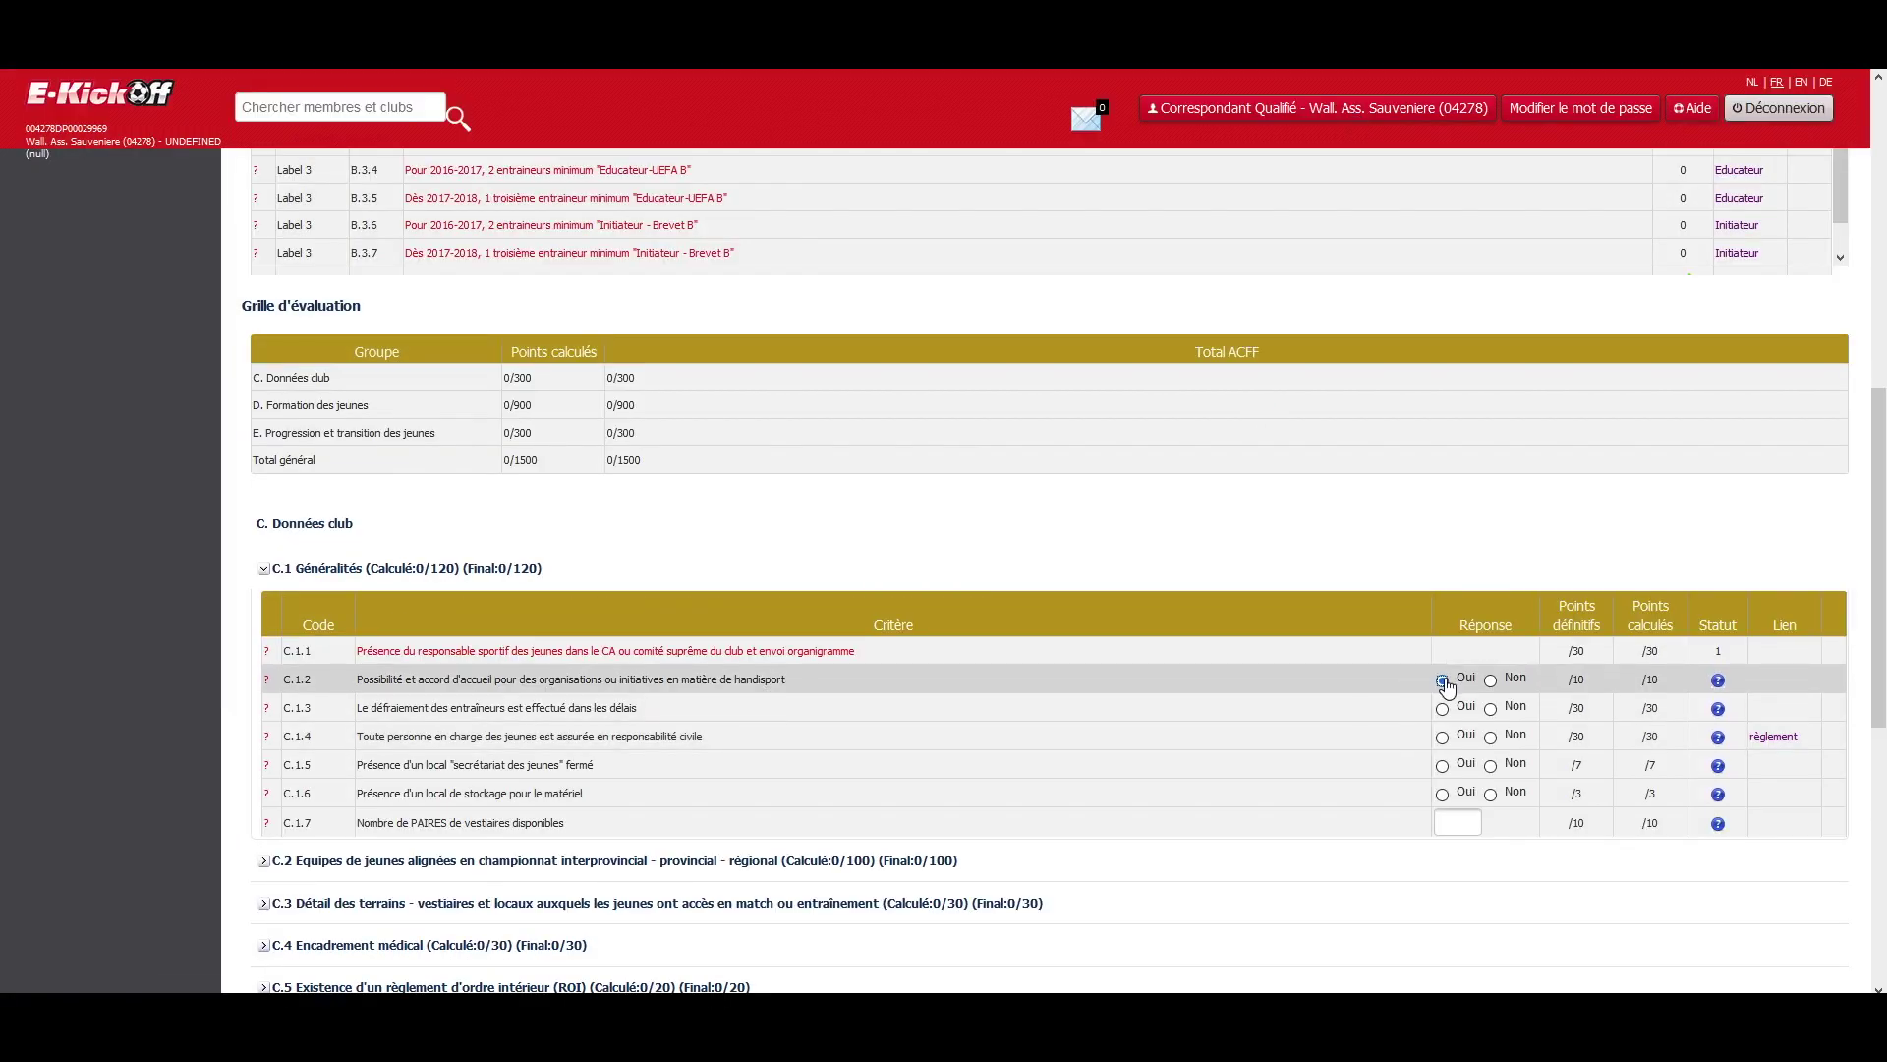
left_click(1442, 709)
left_click(1442, 737)
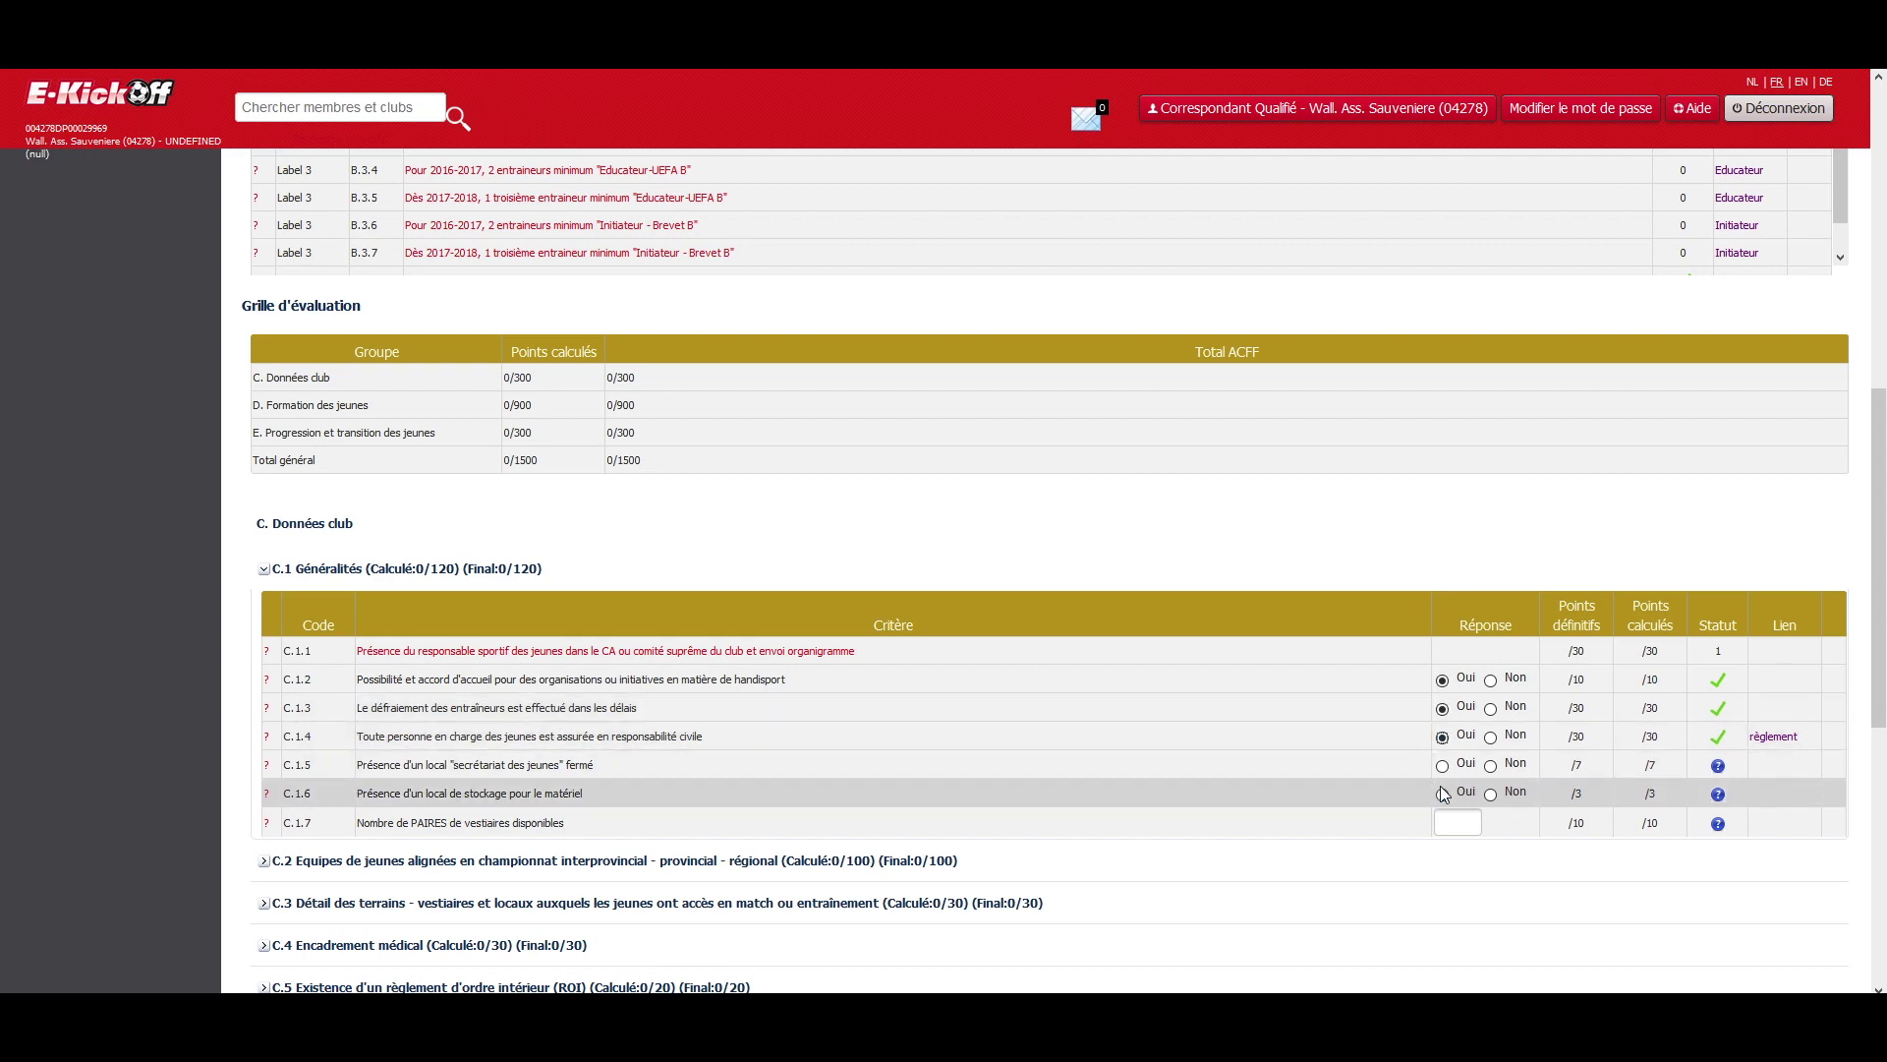
left_click(1442, 794)
left_click(1442, 765)
left_click(1458, 823)
type("2")
- Expand section C.2 and set the youth team counts to 2 for C.2.1, 1 for C.2.2, 2 for C.2.3 and 3 for C.2.4
scroll(1180, 786, "down", 5)
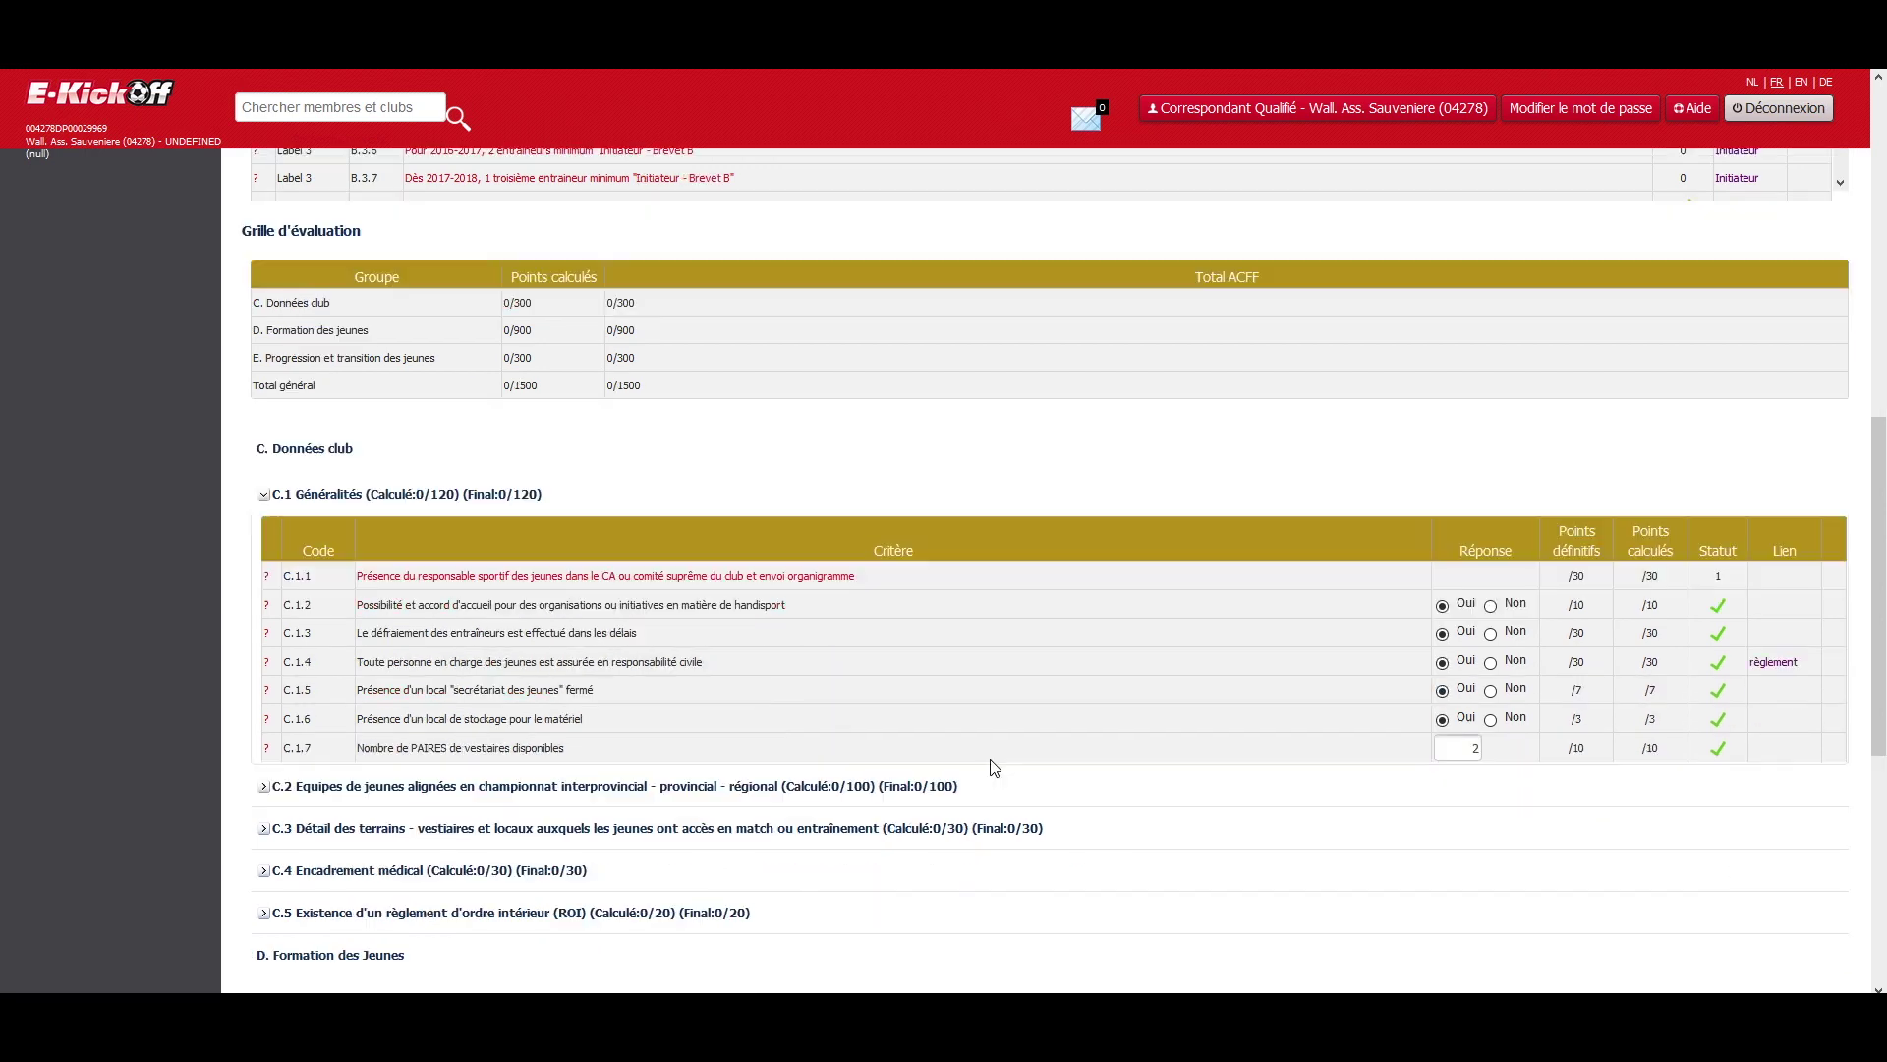
left_click(983, 781)
left_click(1458, 496)
type("2")
left_click(1463, 528)
type("1")
key("Tab")
type("2")
key("Tab")
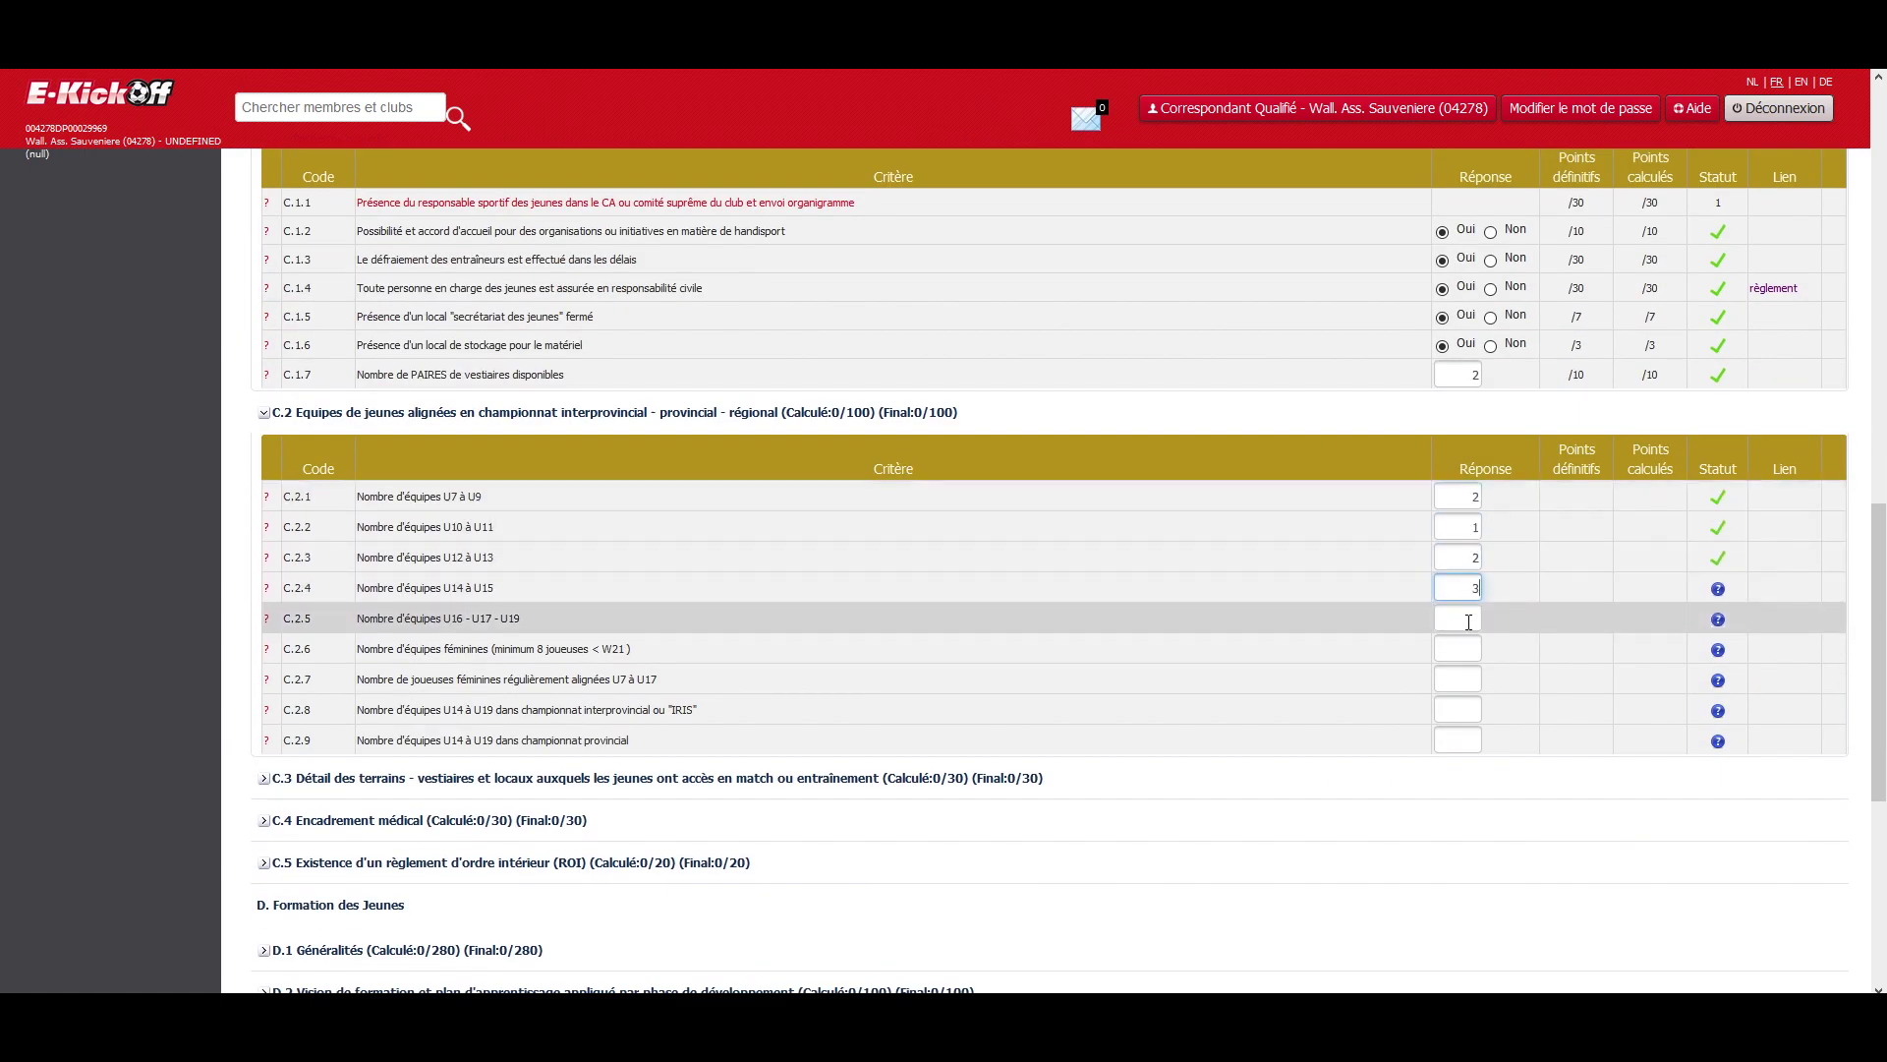
type("3")
- Set C.2.5 to 5, C.2.6 to 0, C.2.7 to 6, C.2.8 to 3 and C.2.9 to 5
key("Tab")
type("5")
key("Tab")
key("Tab")
type("6")
key("Tab")
type("3")
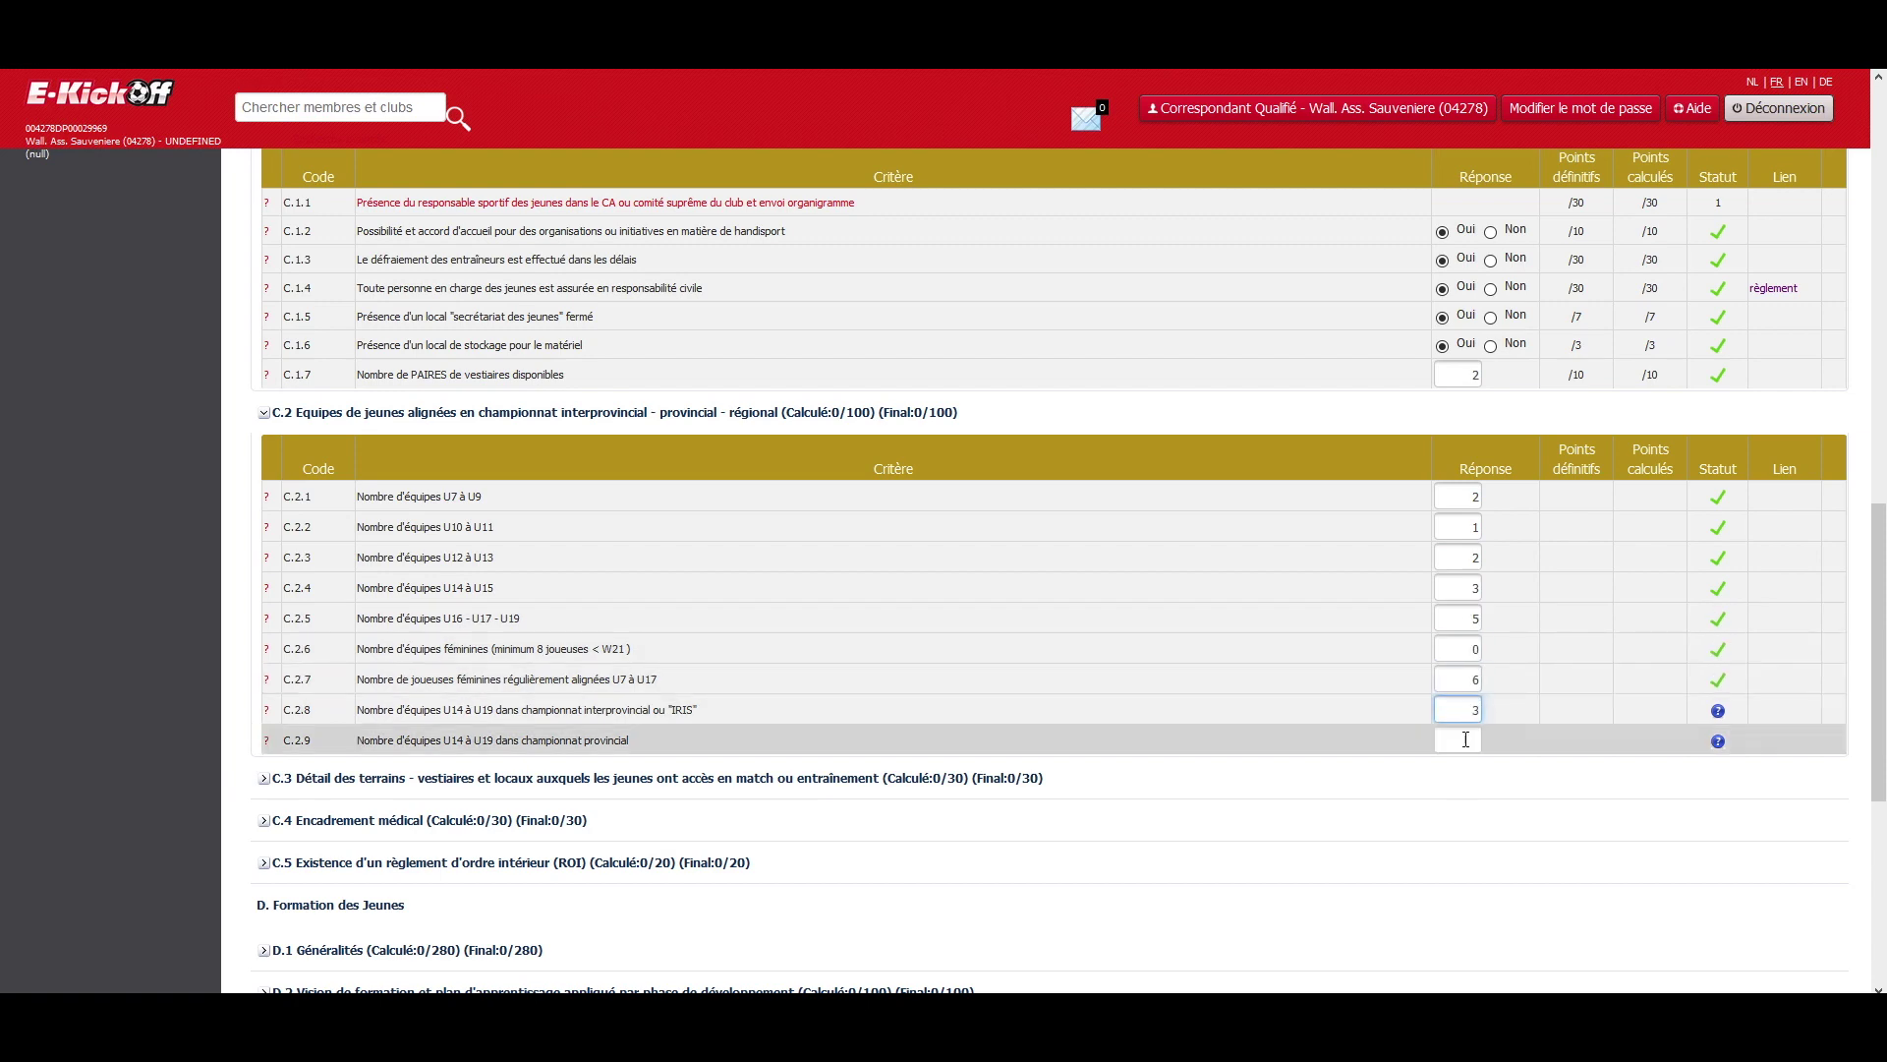
key("Tab")
type("5")
- Expand section C.3 and set the pitch counts to 1 for C.3.1 through C.3.3 and 0 for C.3.4 through C.3.6
left_click(304, 779)
scroll(304, 791, "down", 3)
type("1")
key("Tab")
type("1")
key("Tab")
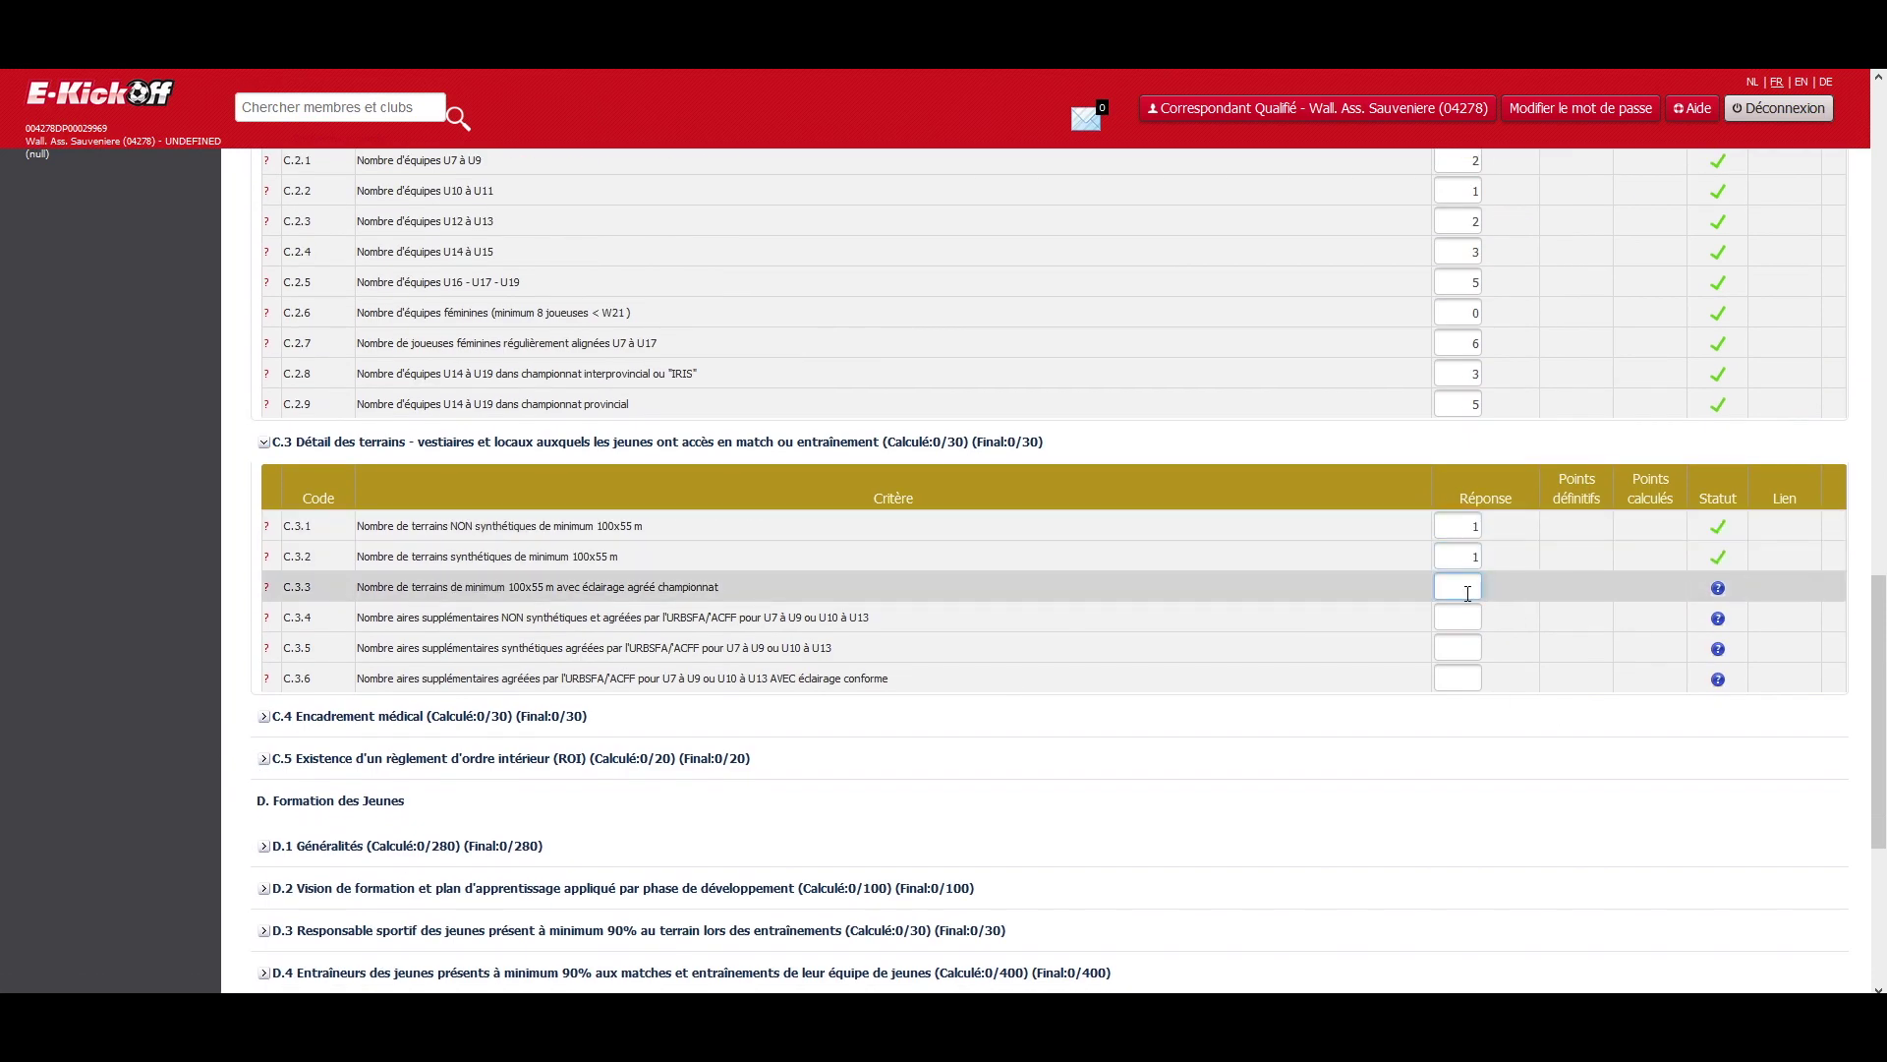
type("1")
key("Tab")
type("0")
key("Tab")
type("0")
key("Tab")
type("0")
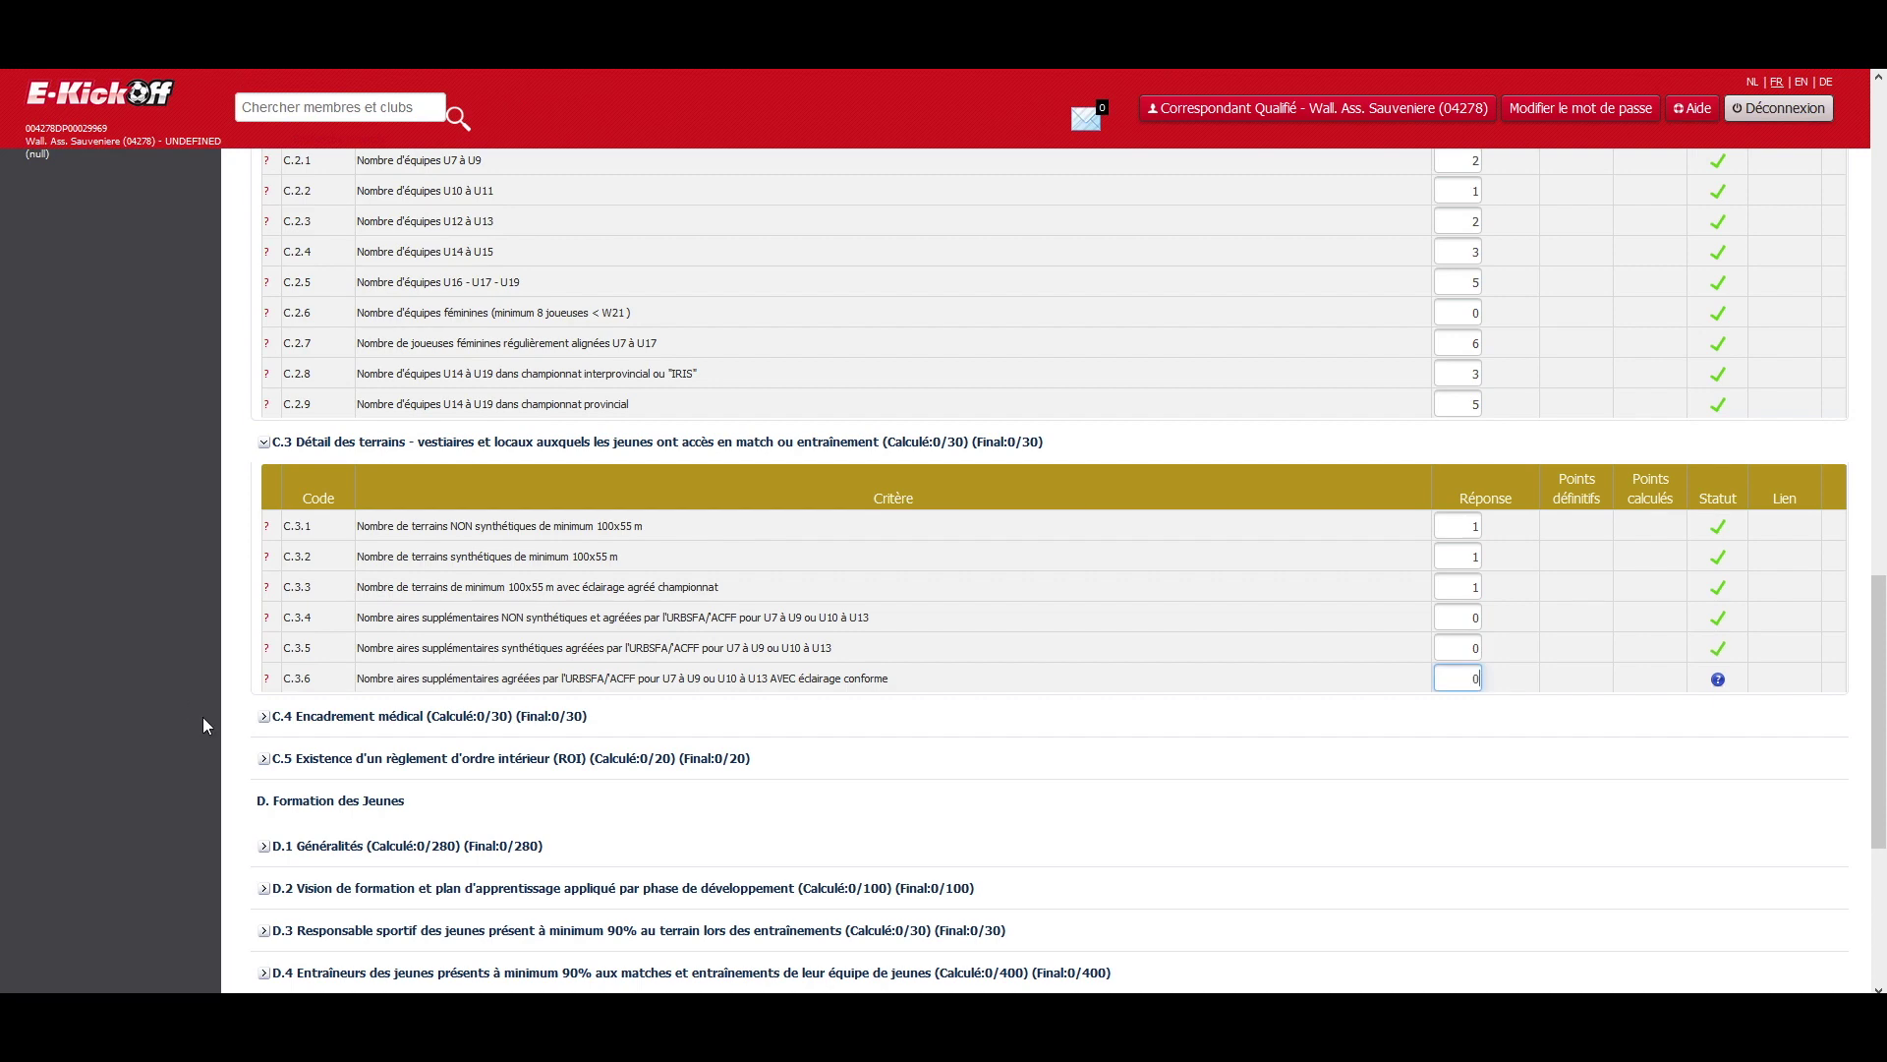
- Expand C.4 Encadrement médical and add a member as the affiliated doctor for criterion C.4.1
left_click(263, 716)
scroll(580, 589, "down", 2)
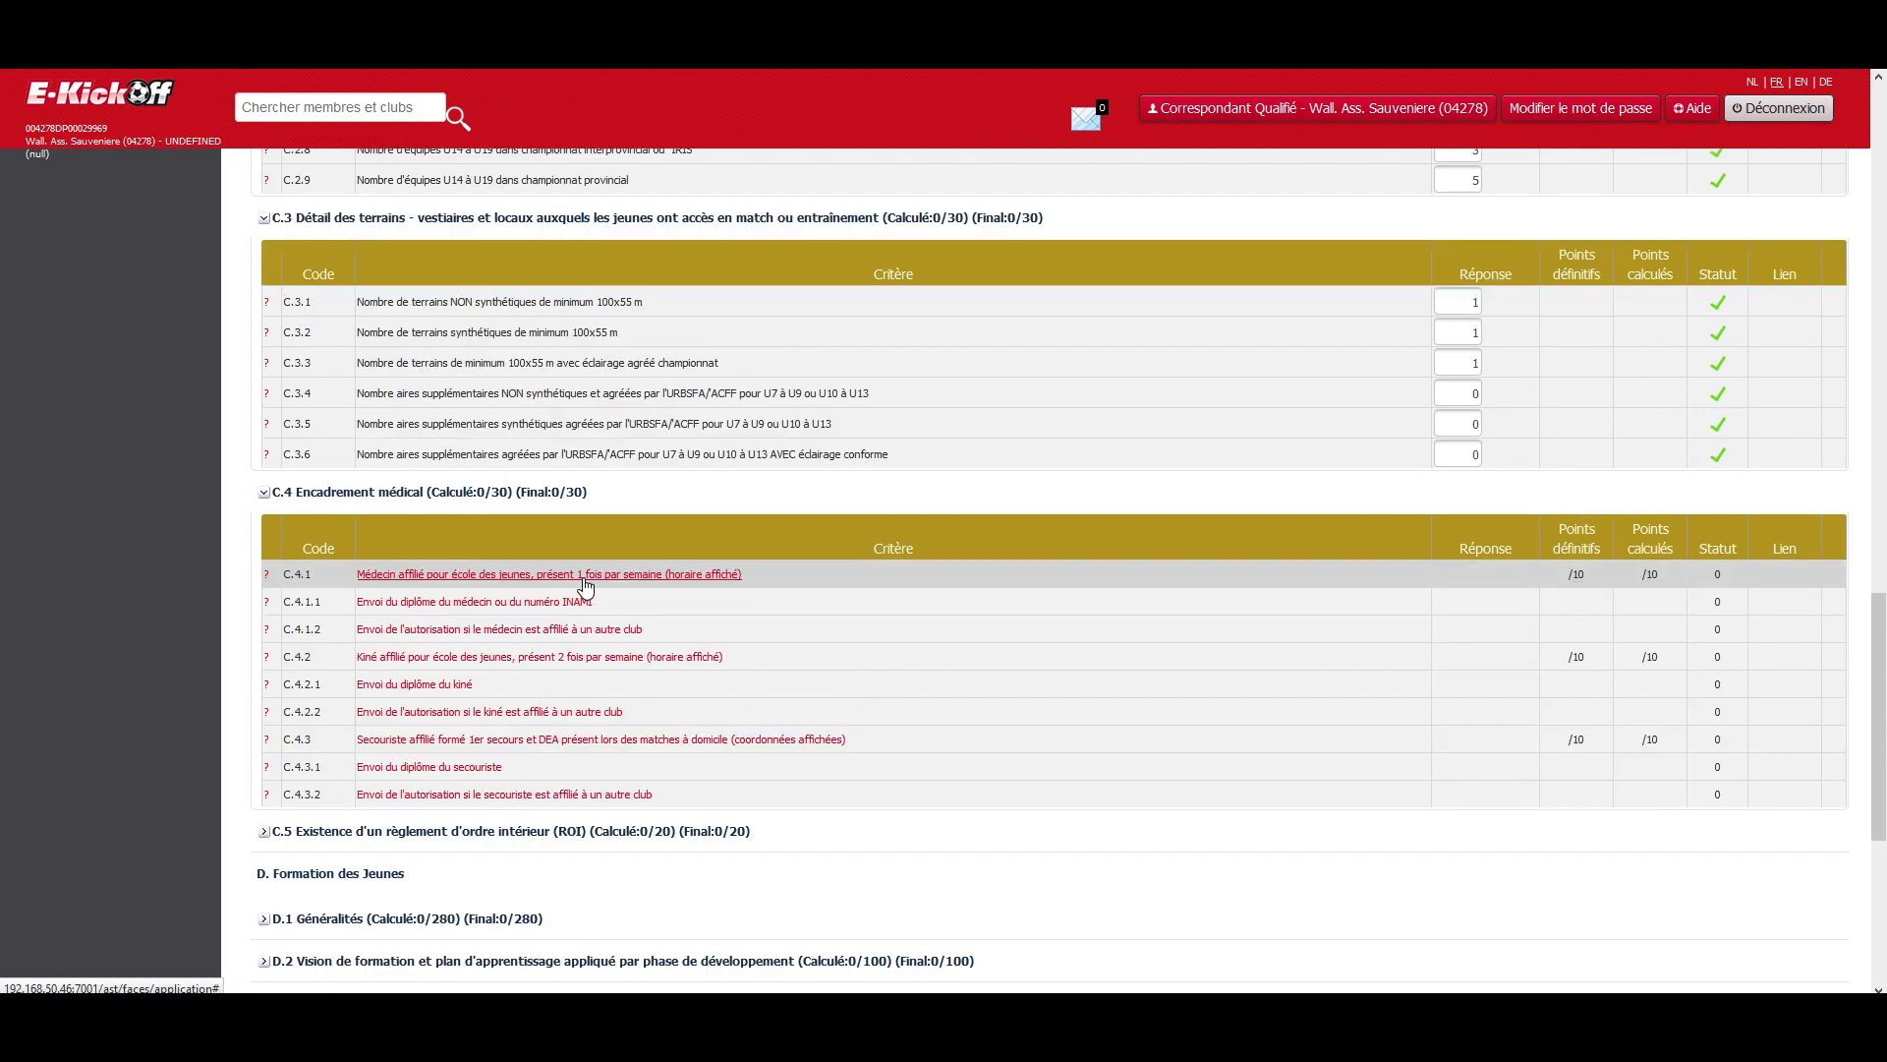
left_click(586, 574)
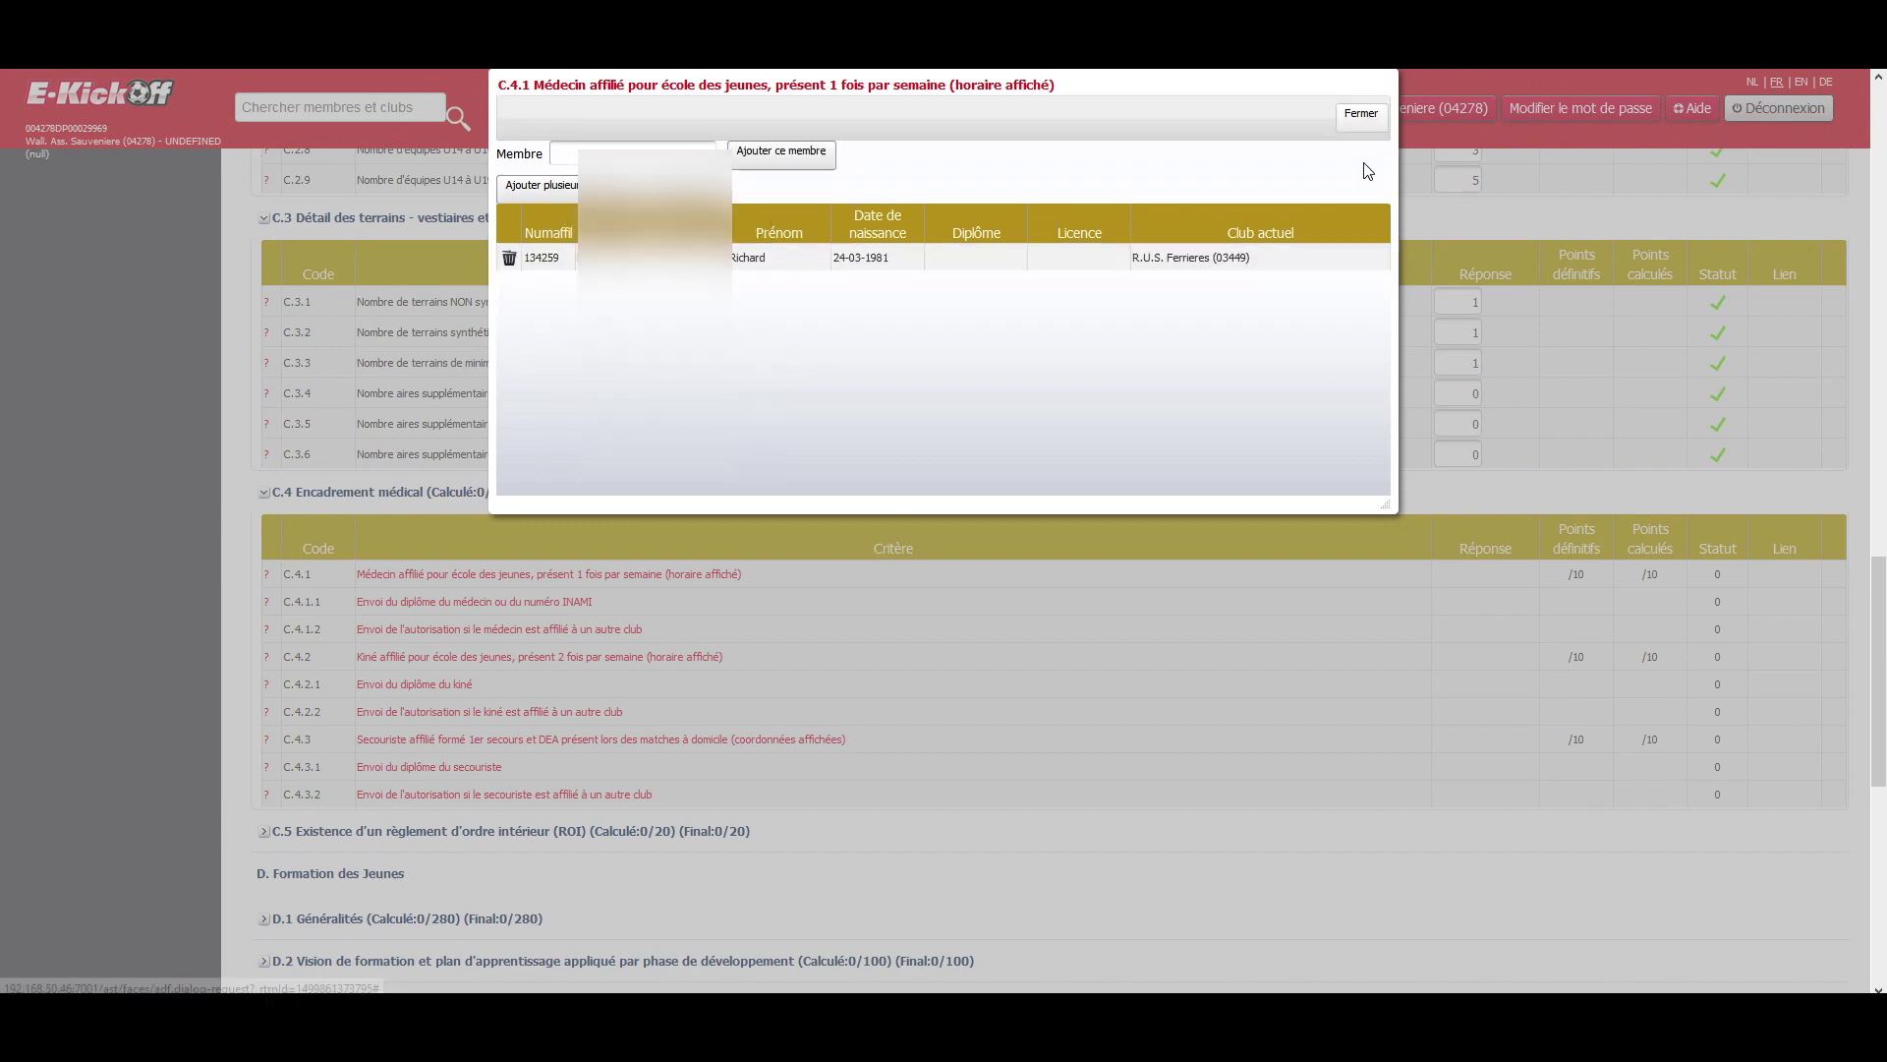
left_click(1366, 118)
left_click(1371, 118)
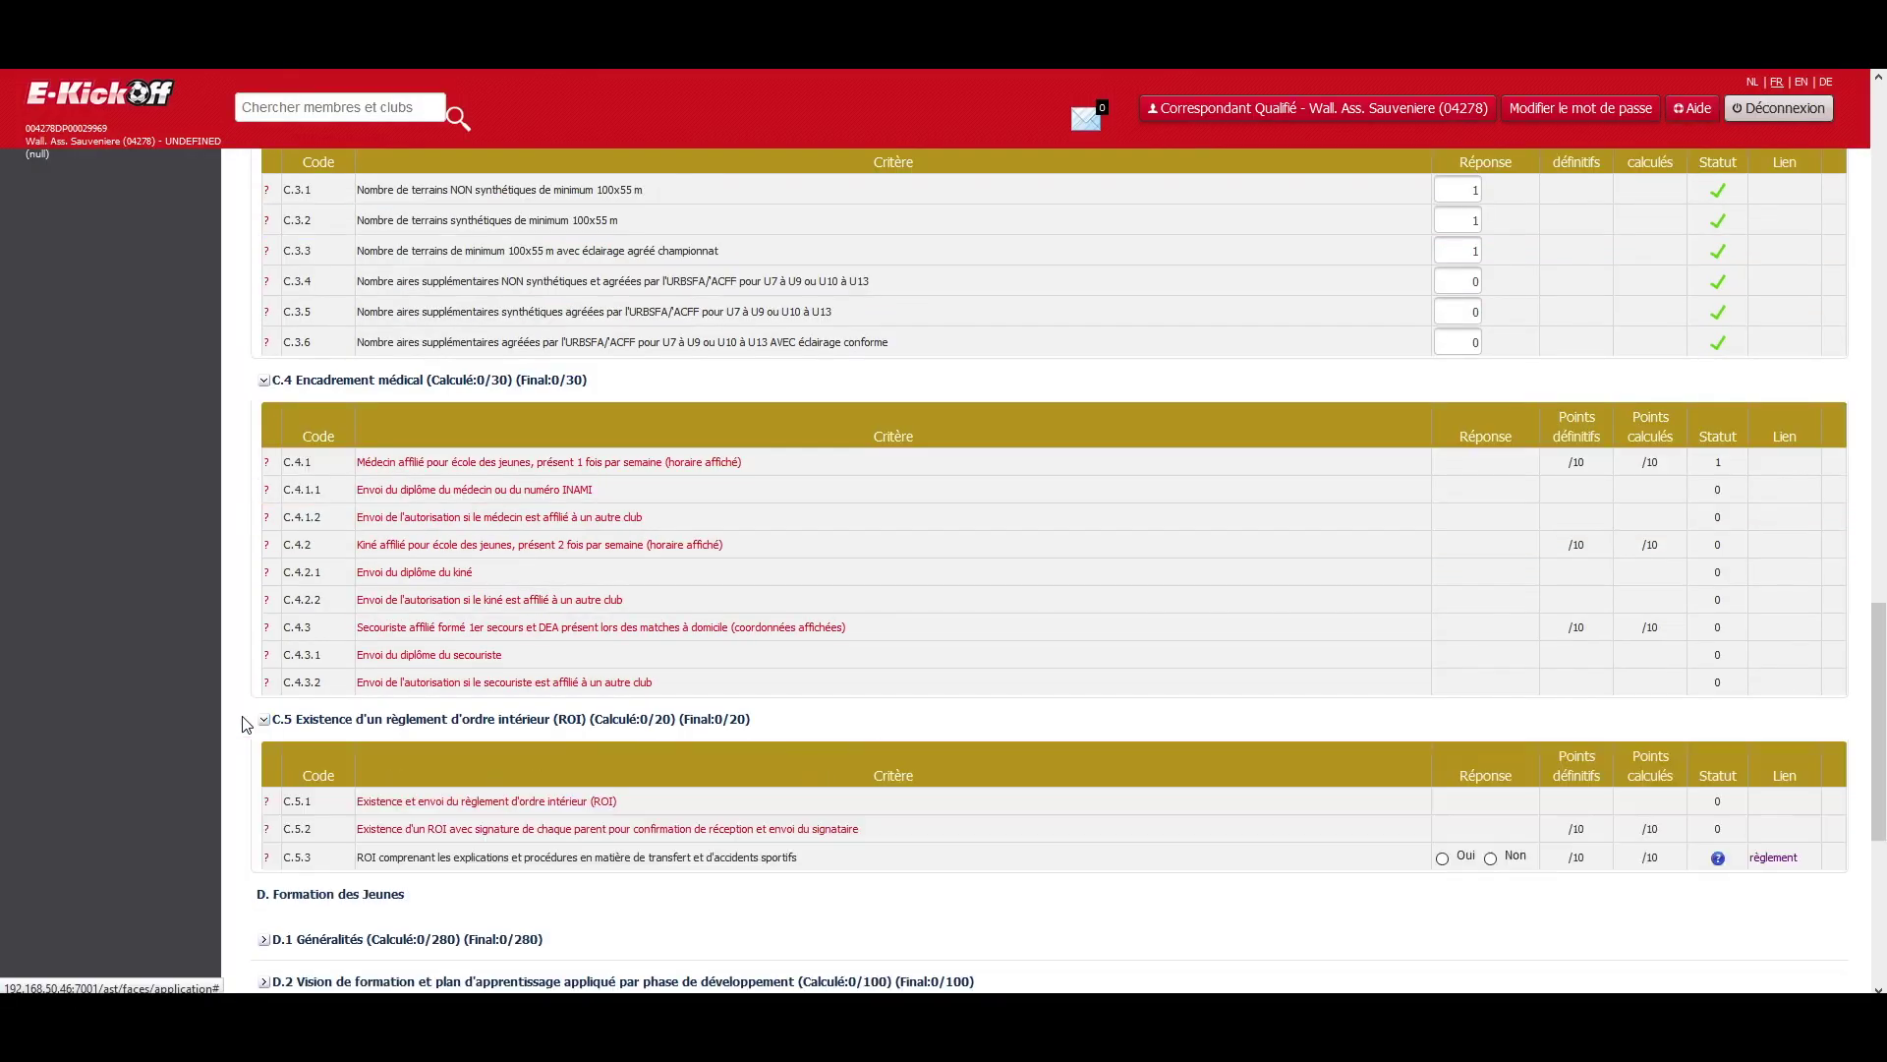
- Expand sections C.5 and D.1, answering Oui to C.5.3 and D.1.3 and Non to D.1.4
left_click(491, 722)
scroll(497, 590, "down", 2)
left_click(407, 715)
scroll(407, 589, "down", 3)
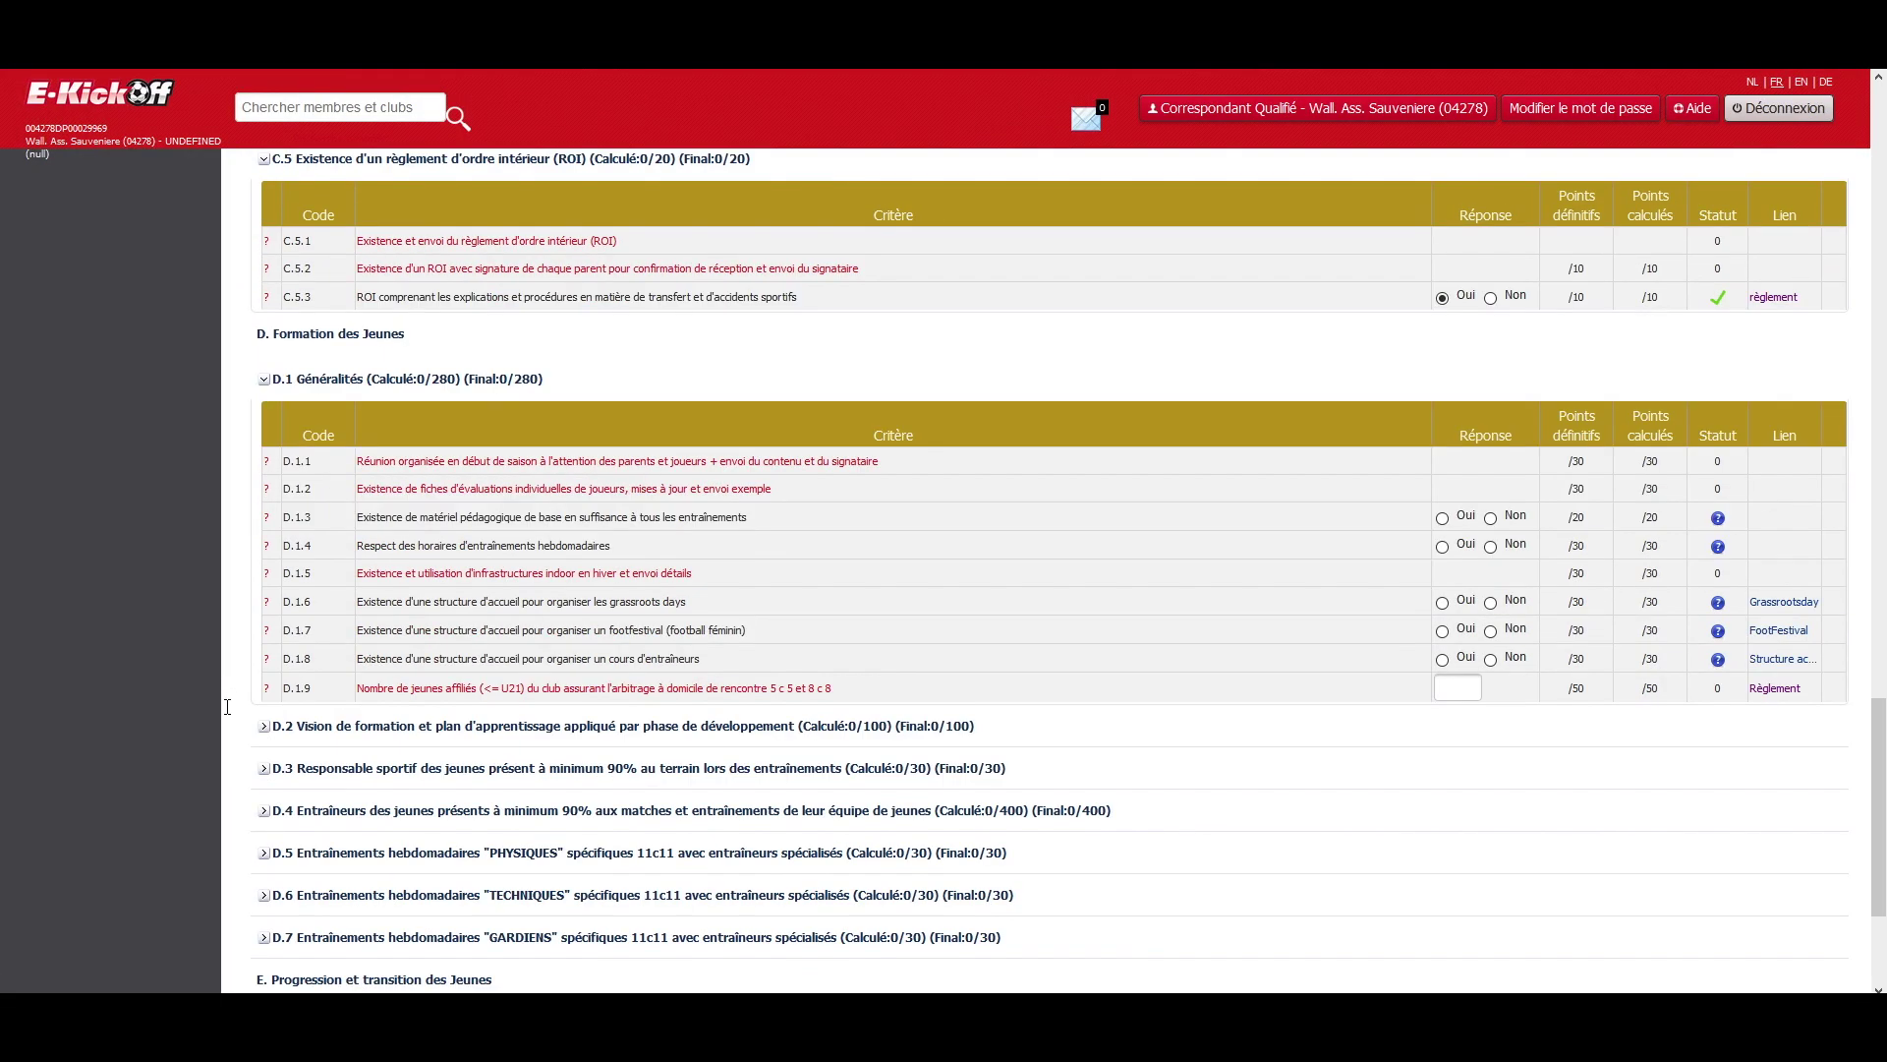
left_click(1491, 547)
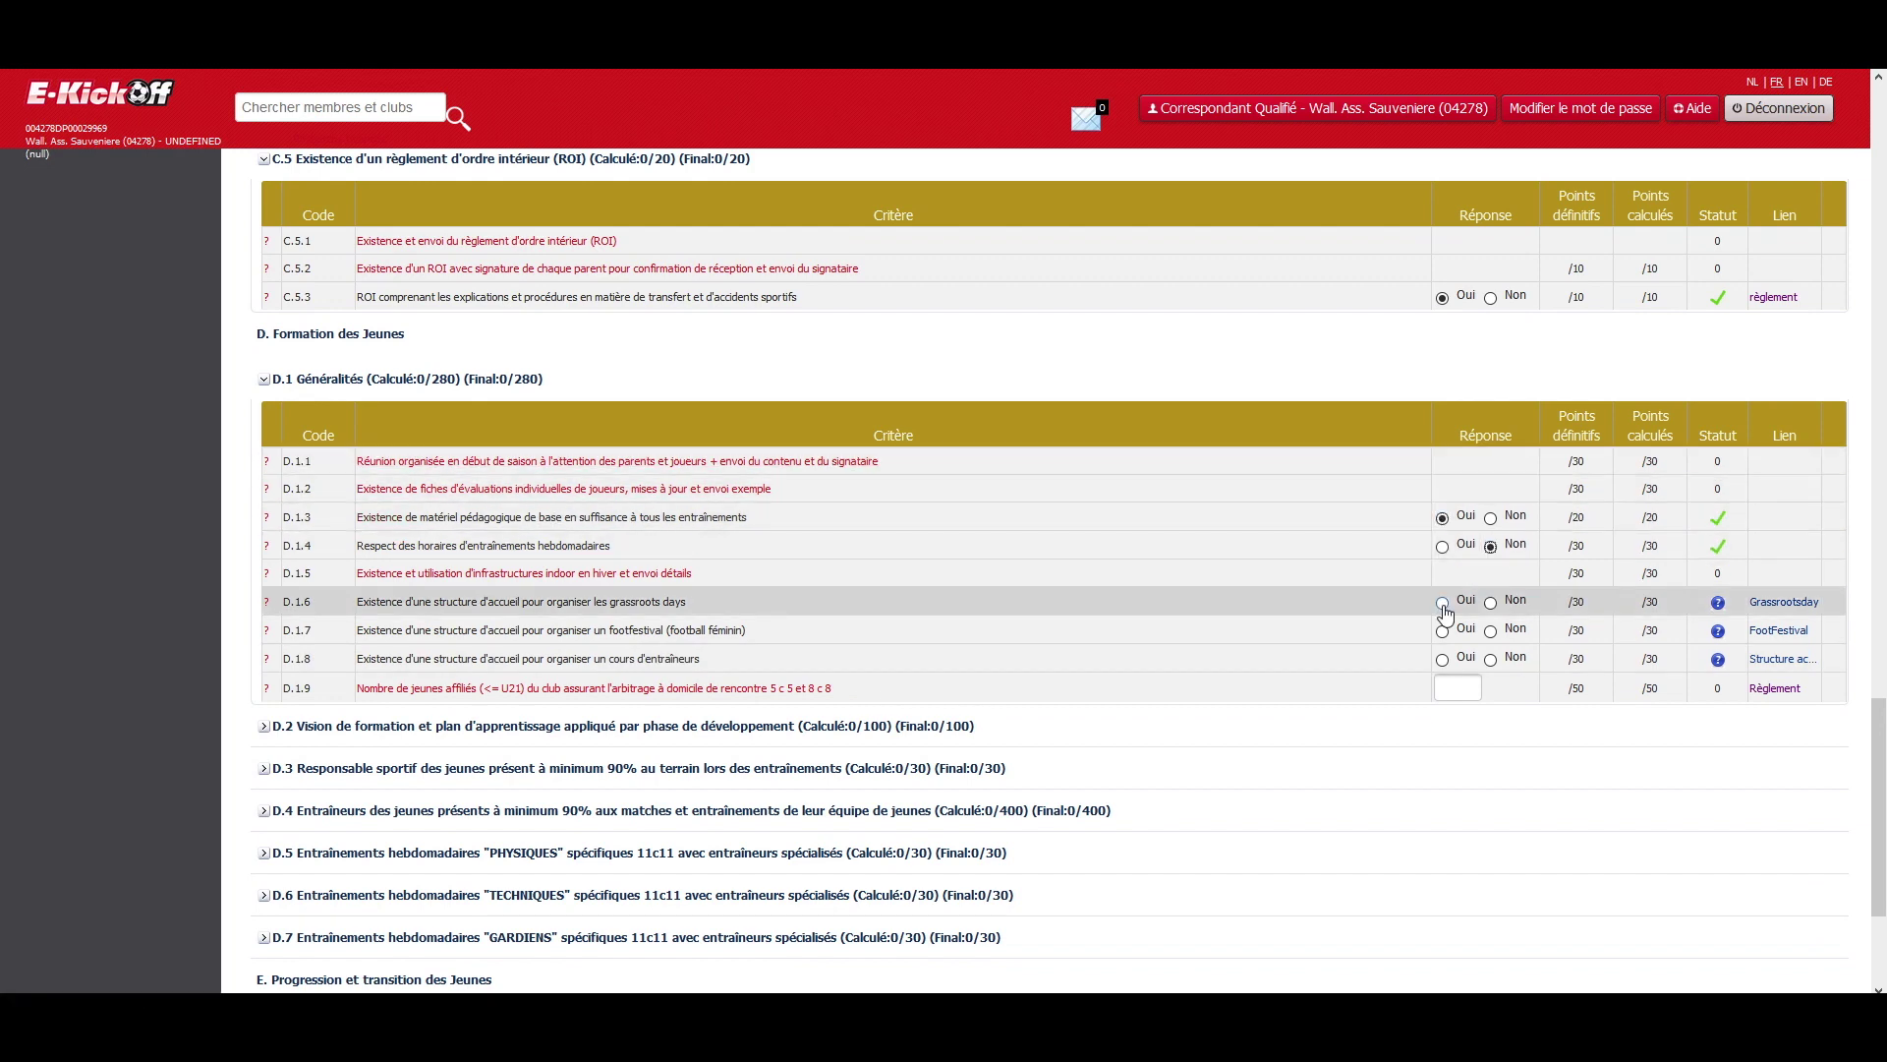
- Answer Oui to criteria D.1.6, D.1.7 and D.1.8, and set the number of young referees in D.1.9 to 3
left_click(1442, 603)
left_click(1442, 631)
left_click(1442, 659)
left_click(1458, 688)
type("3")
- Expand section D.2 on the training vision and answer Oui to criteria D.2.1 through D.2.6
left_click(1229, 726)
left_click(1442, 474)
left_click(1442, 503)
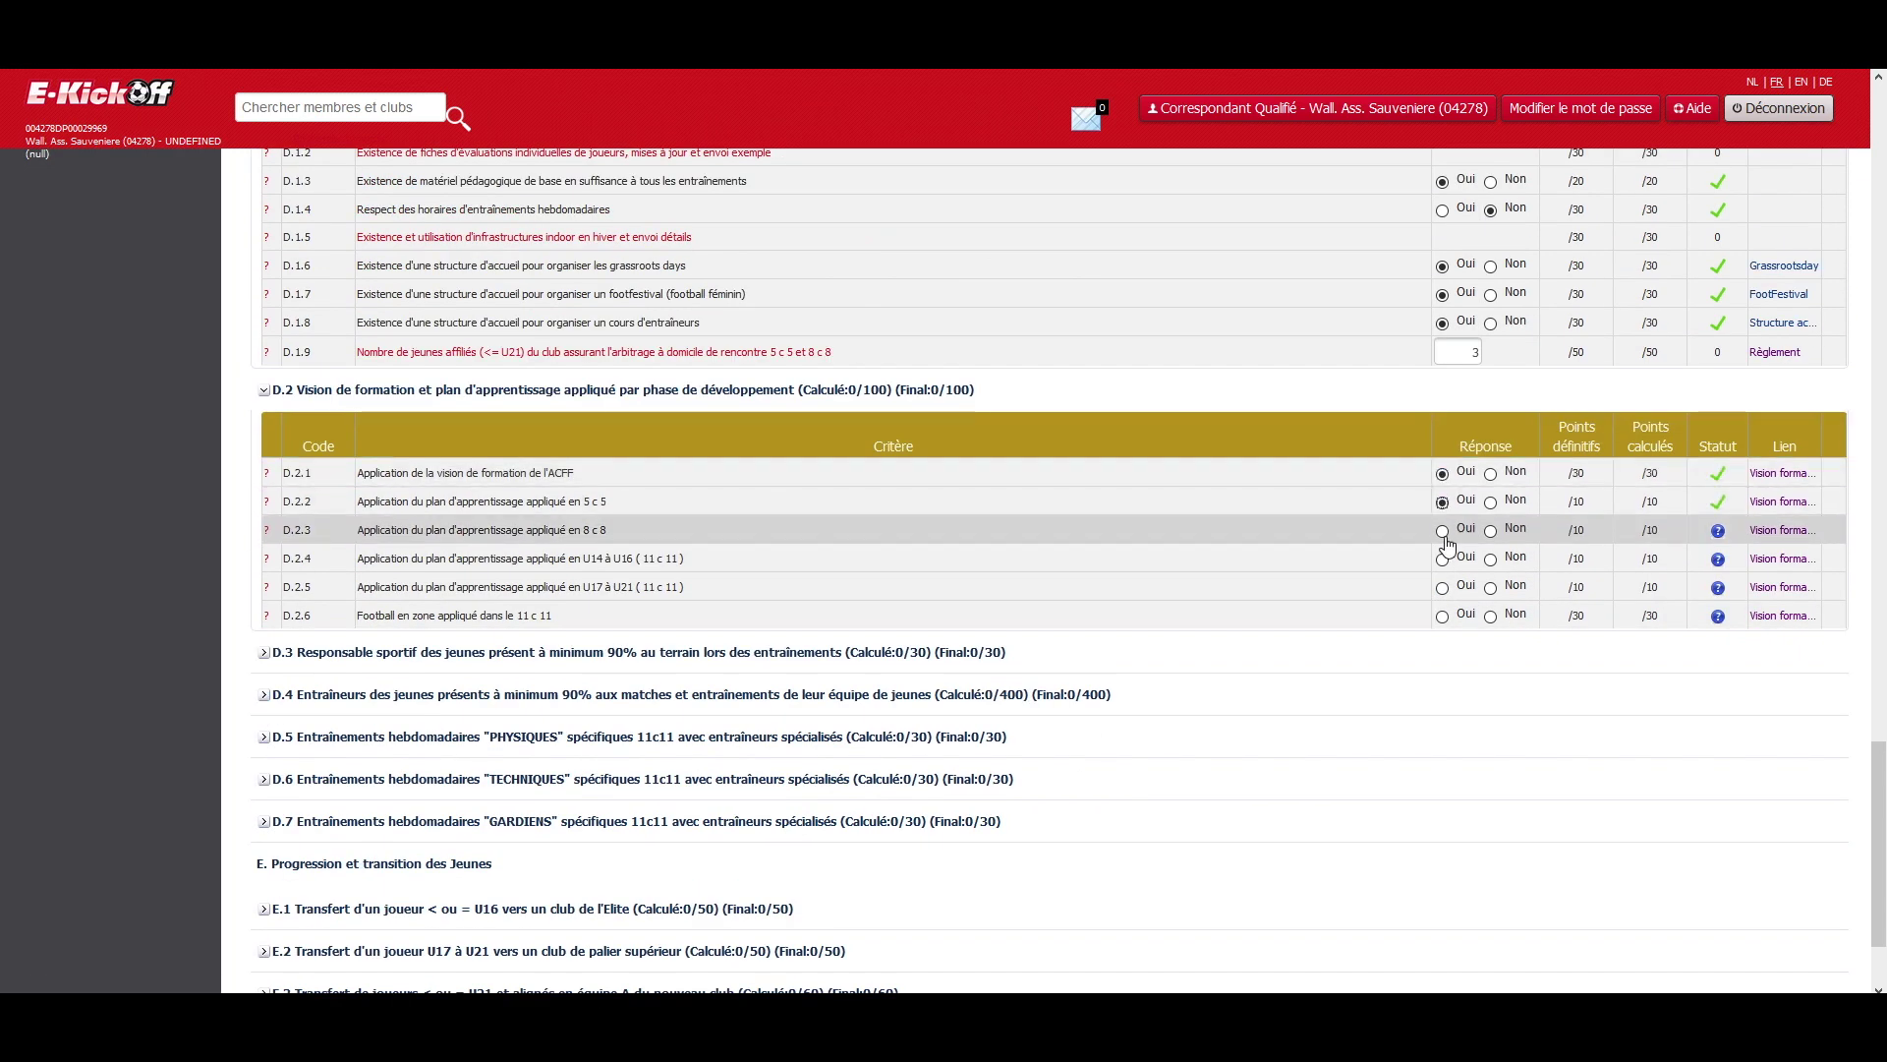
left_click(1442, 531)
left_click(1442, 559)
left_click(1442, 588)
left_click(1442, 616)
- Expand section D.3, answer Oui to D.3.1 and D.3.2, and set the weekly training sessions in D.3.3 to 1
left_click(1445, 652)
scroll(1474, 590, "down", 2)
left_click(1442, 511)
left_click(1442, 539)
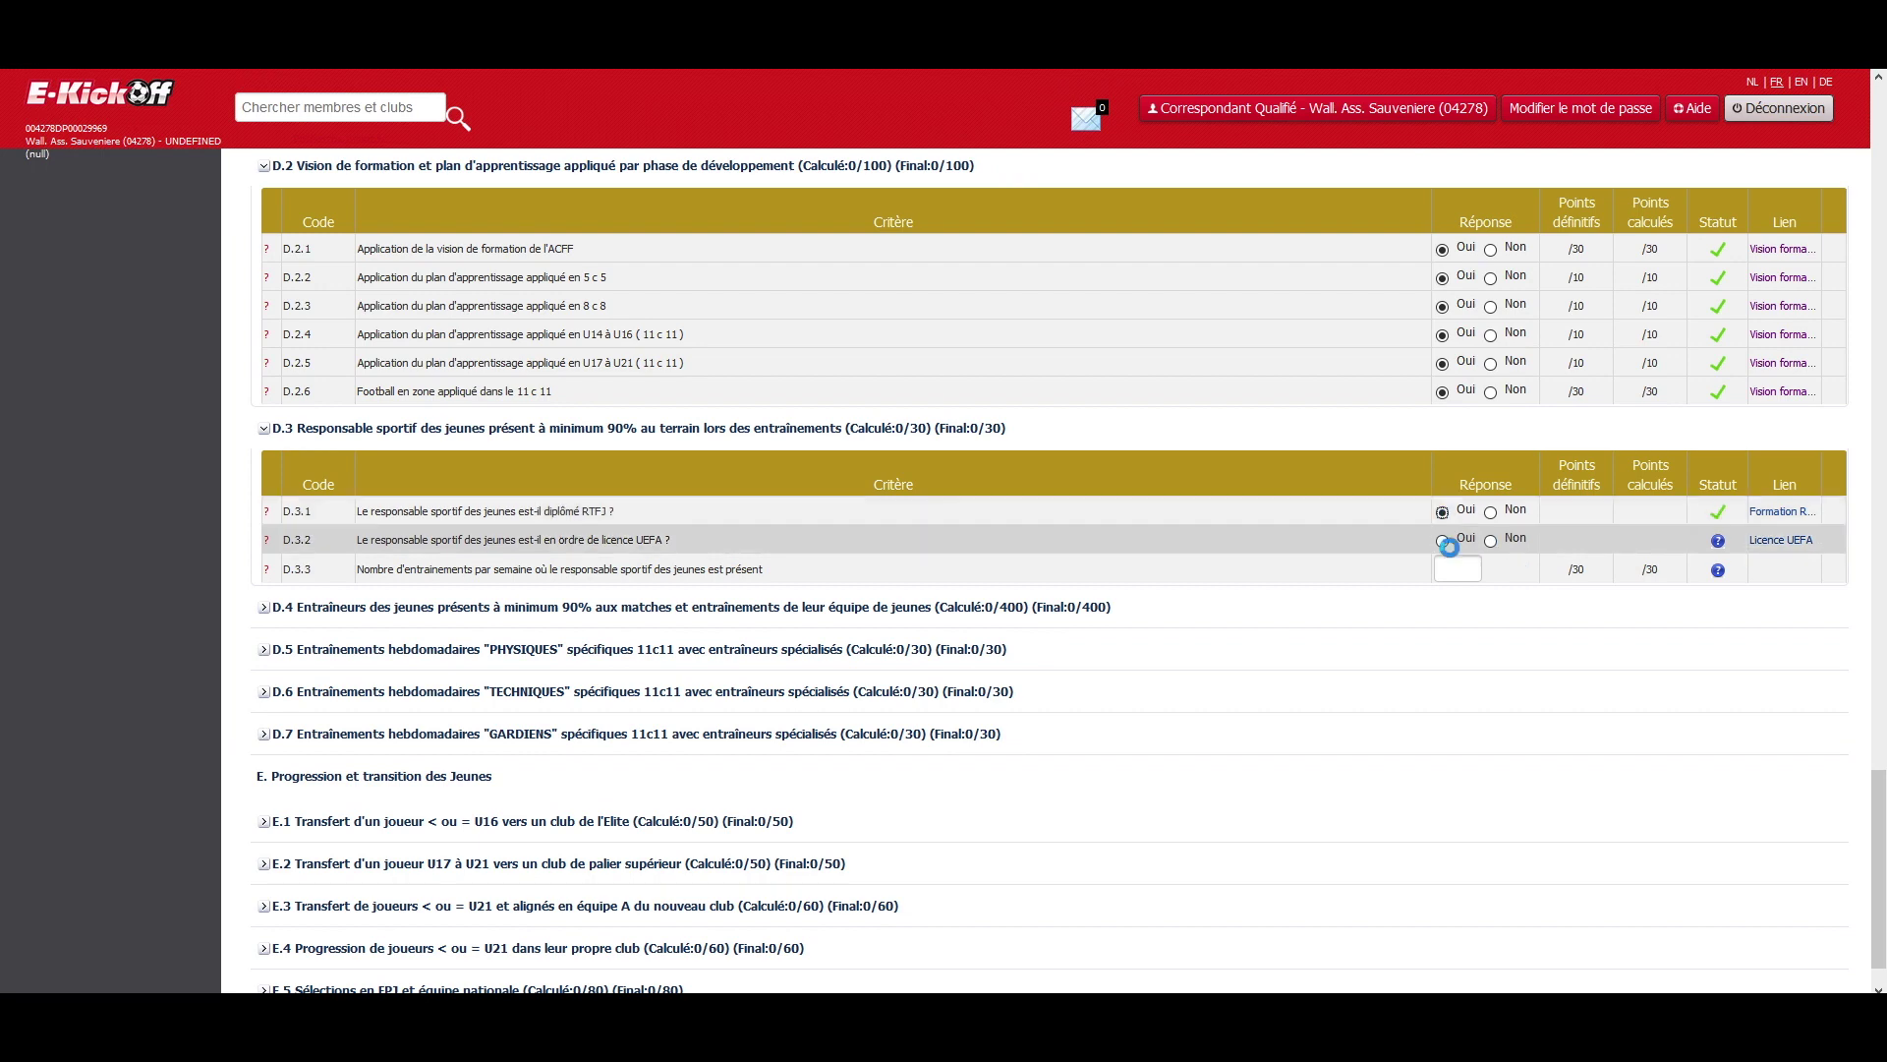
left_click(1457, 569)
type("1")
- Expand section D.4 and add a member to criterion D.4.14 for Educateur(s)-UEFA B without an up-to-date licence
left_click(580, 606)
scroll(580, 787, "down", 2)
left_click(580, 831)
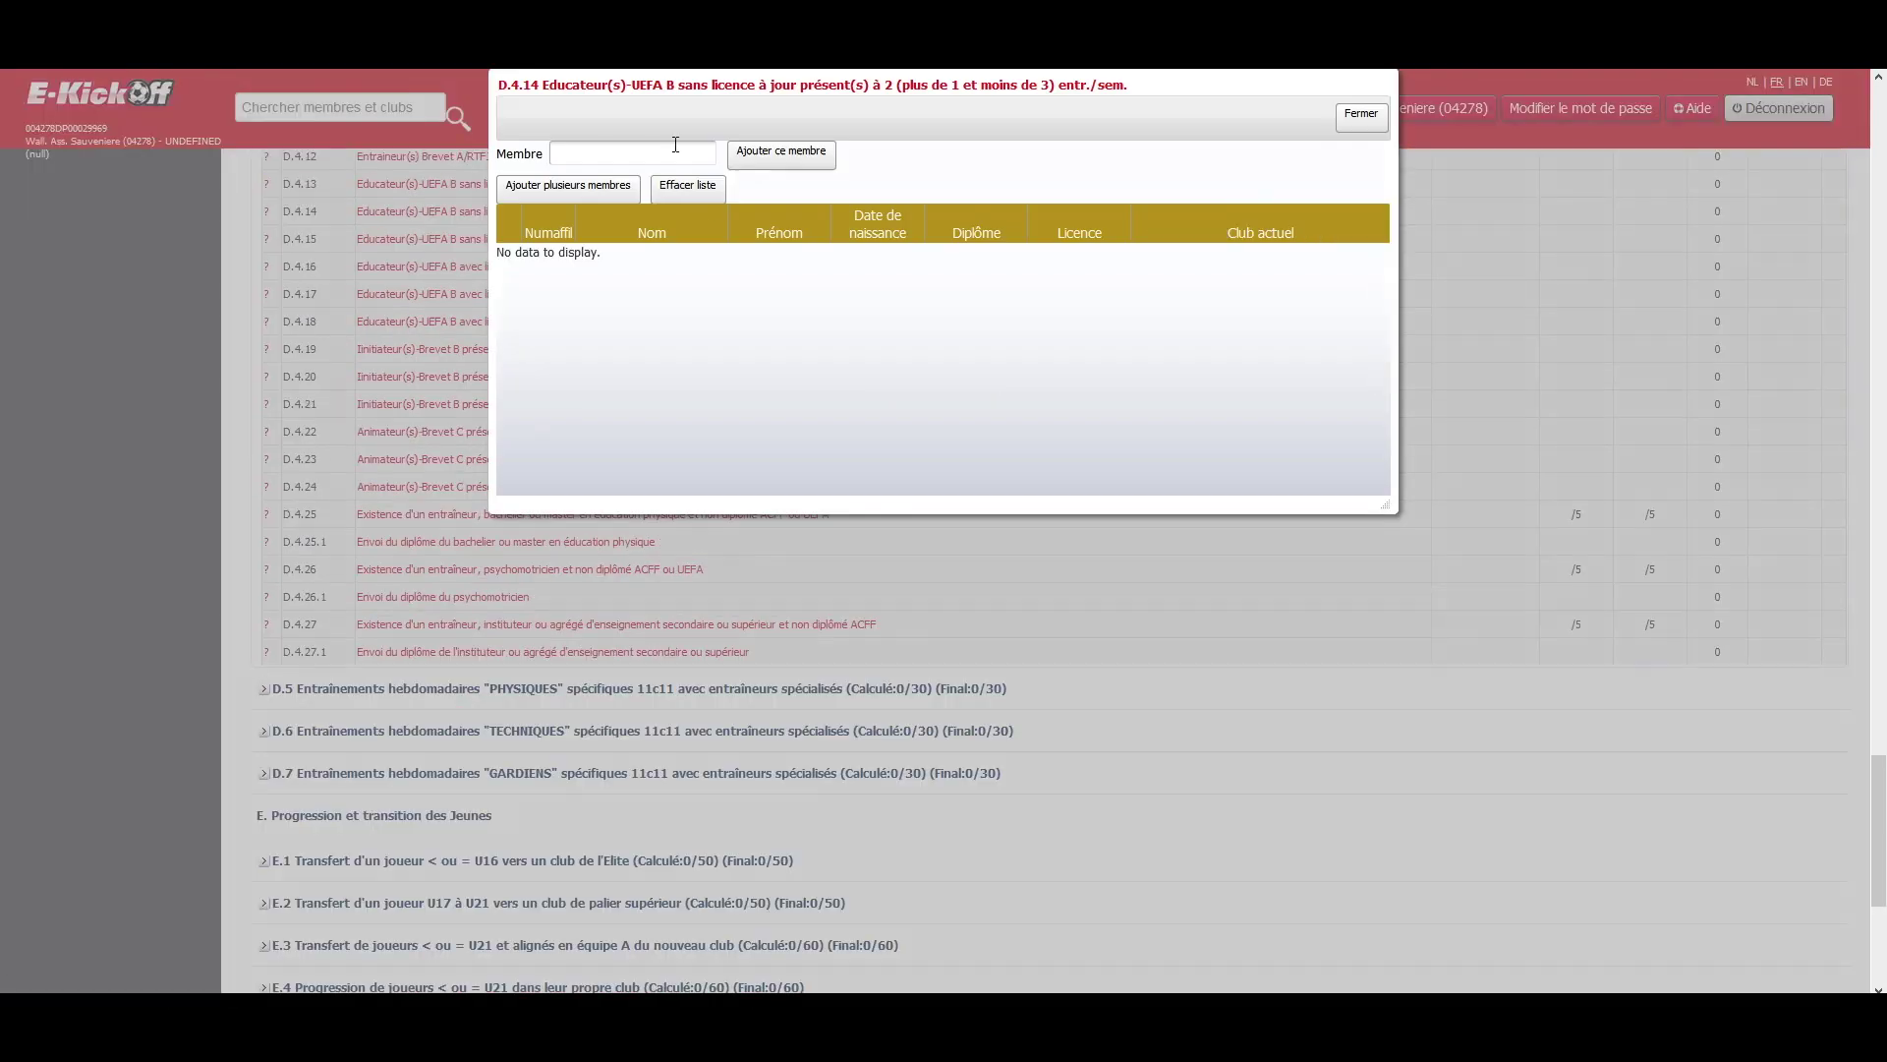
left_click(782, 158)
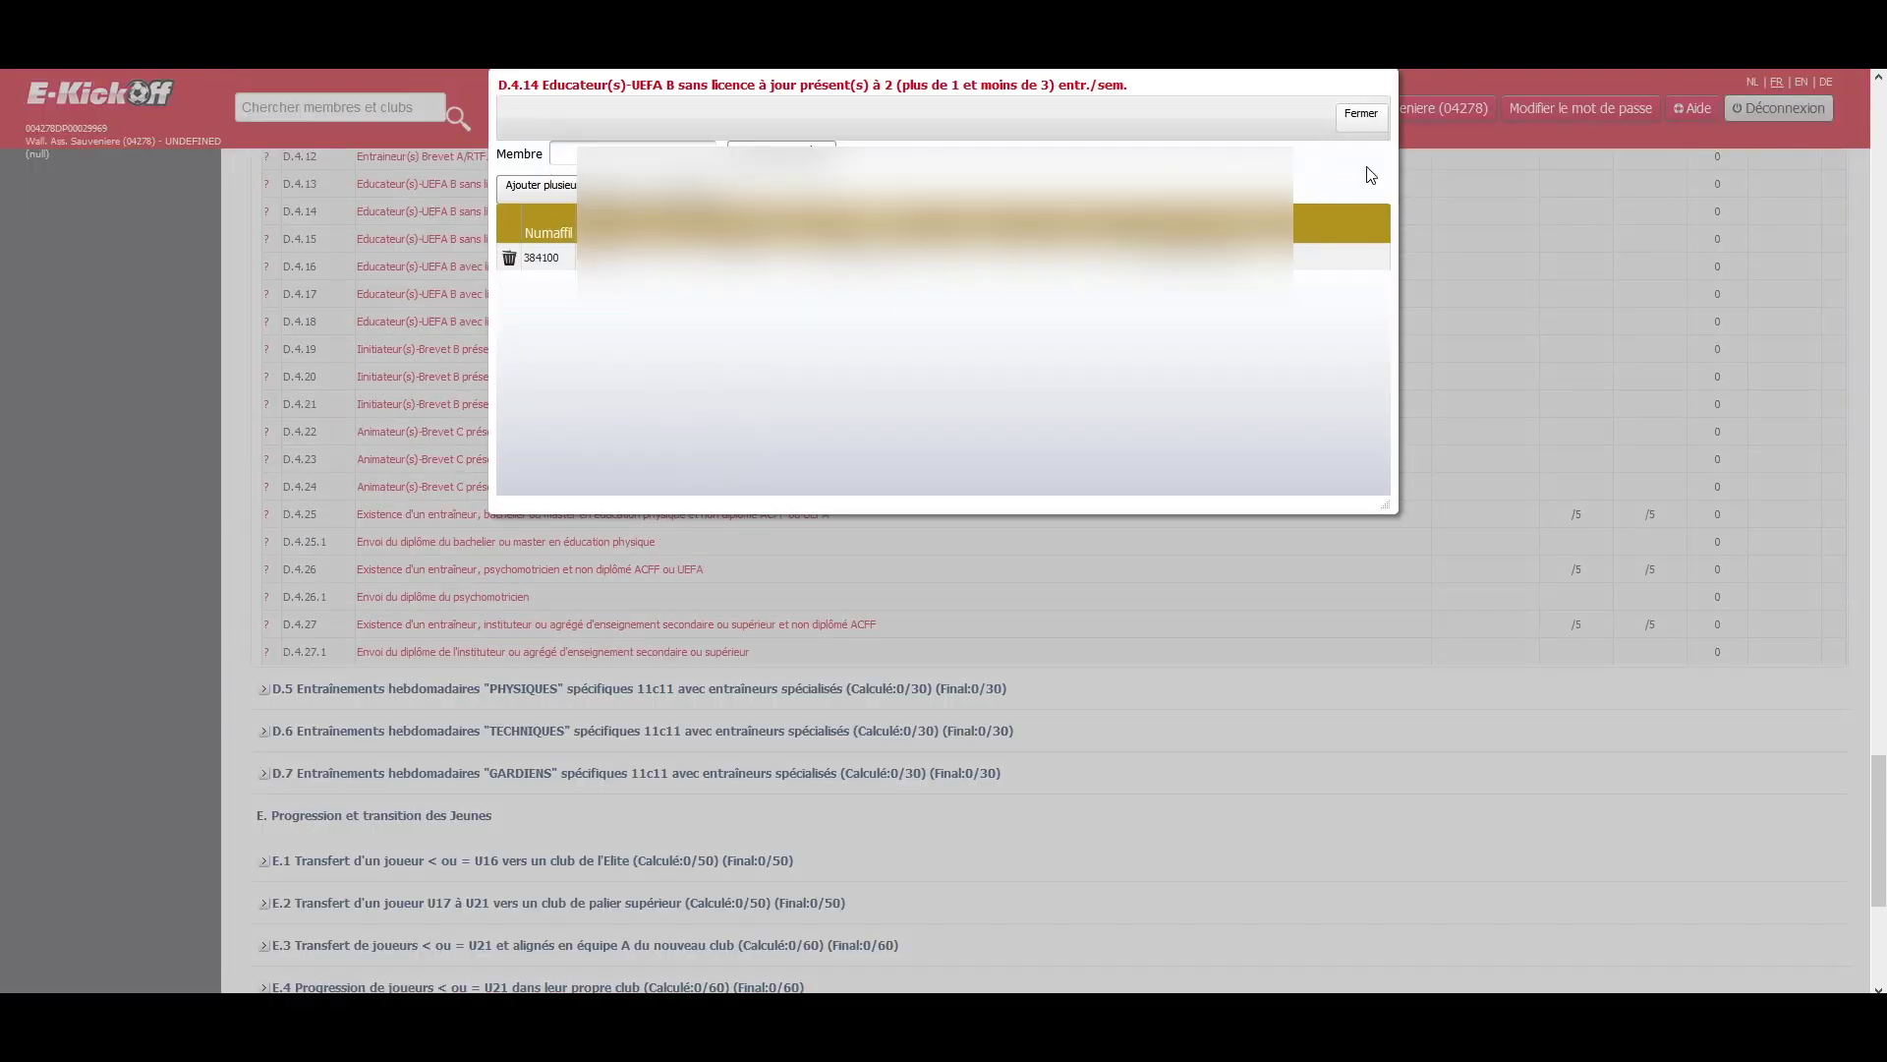
- Finish the D.4.14 member list, expand sections D.5, D.6 and D.7, and view the member entry form of criterion D.5.1
left_click(1363, 165)
left_click(449, 634)
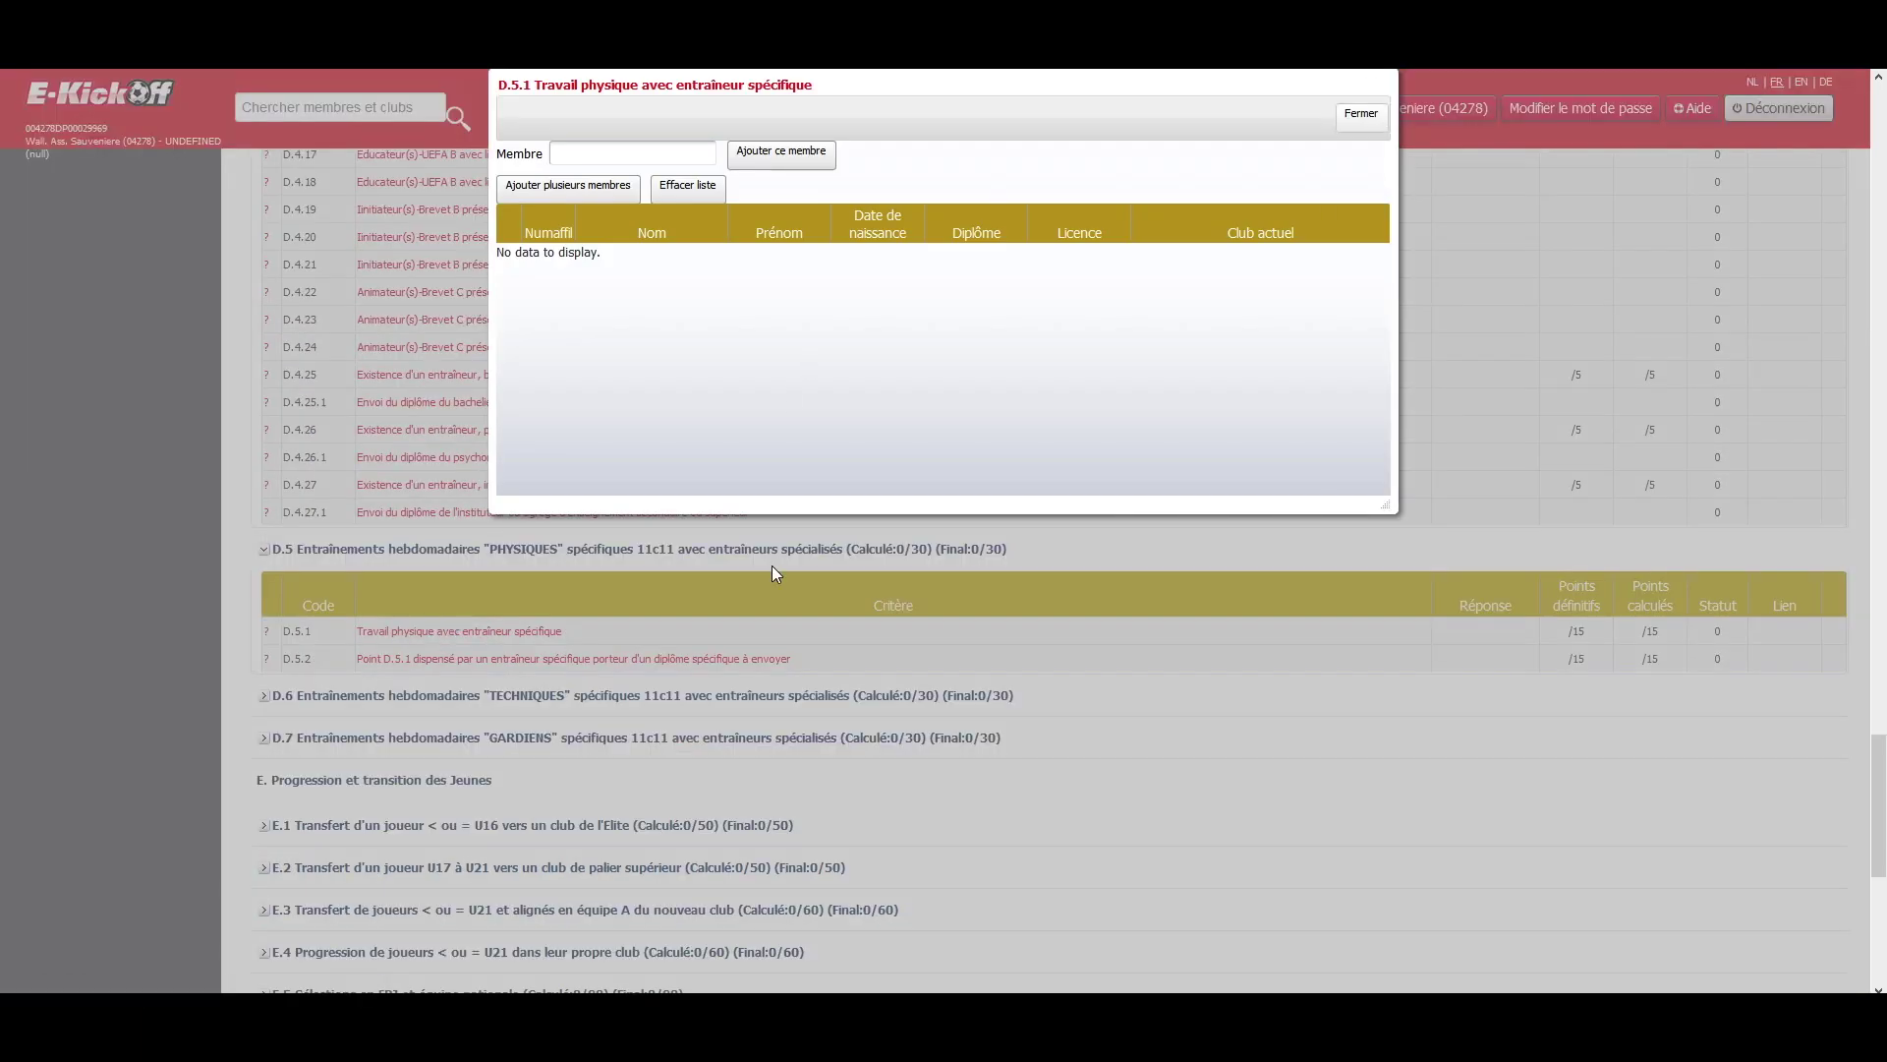
left_click(1362, 116)
left_click(275, 674)
scroll(276, 678, "down", 2)
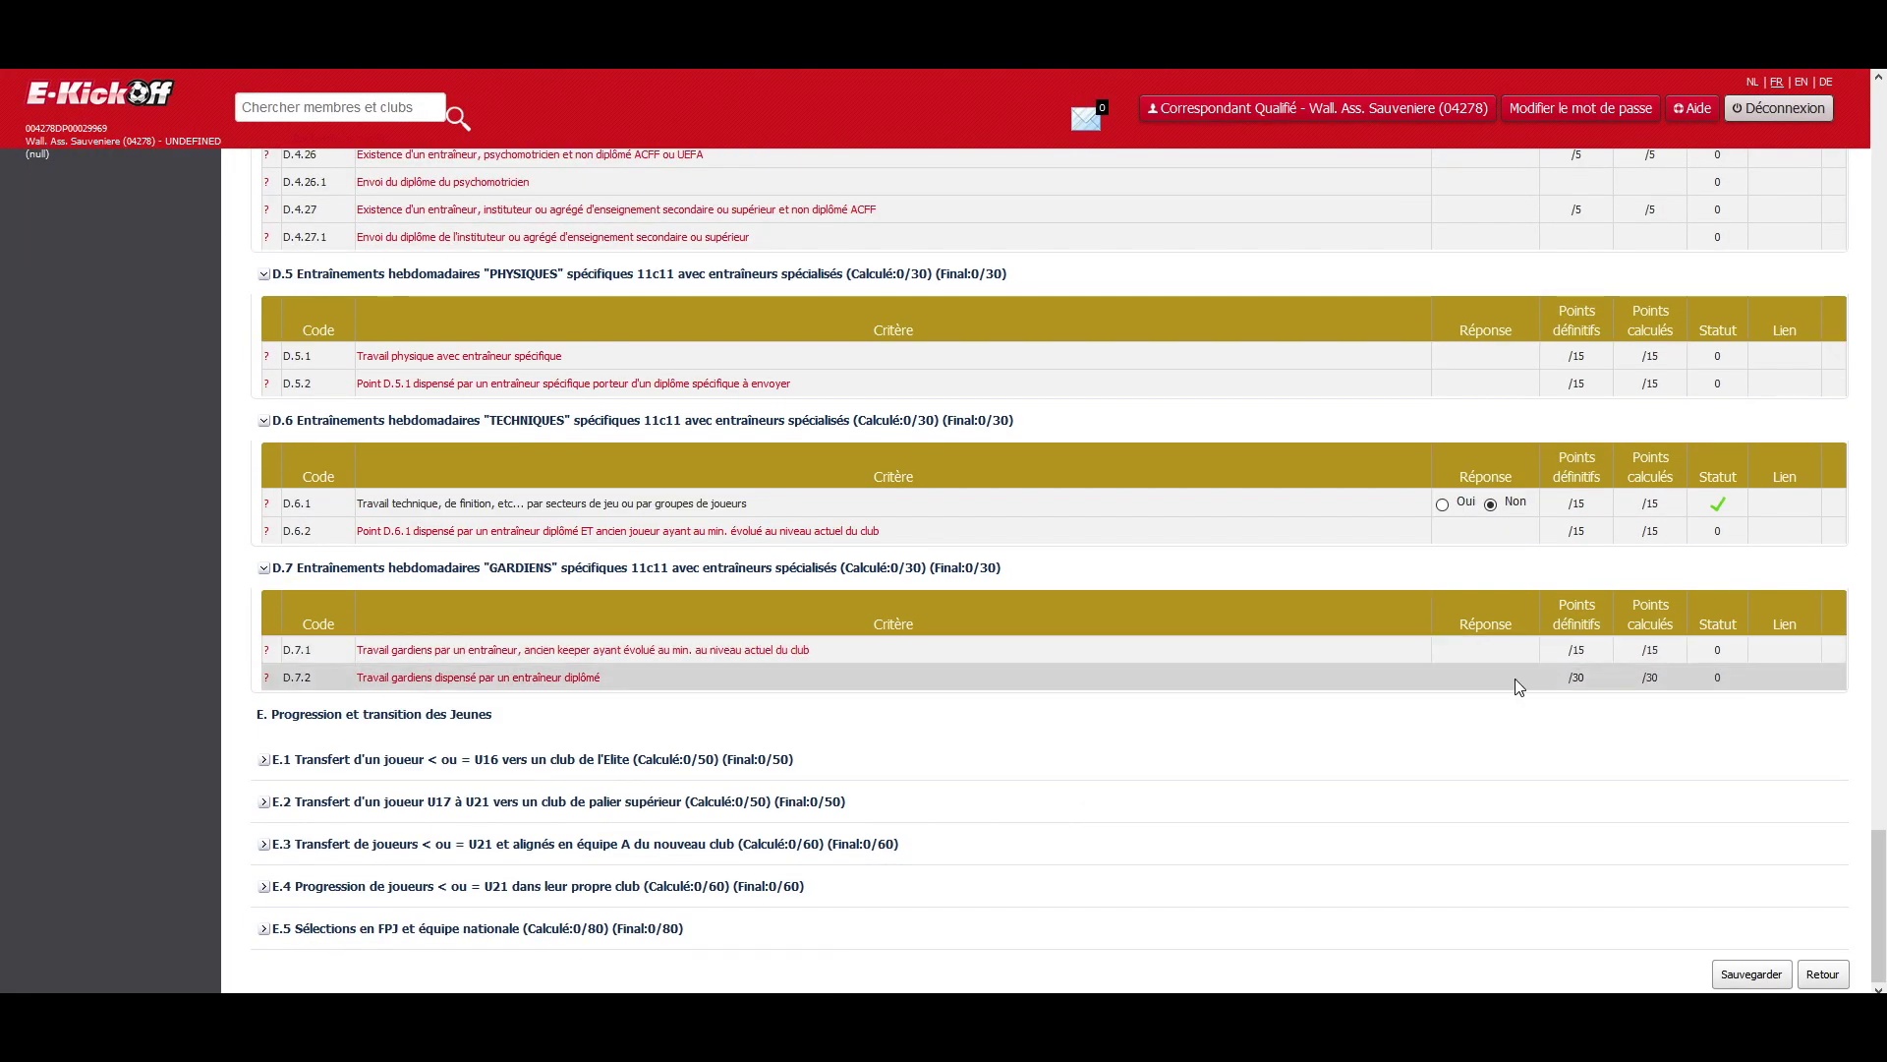
- Expand section E.1 and add a member to criterion E.1.1 for players transferred to an Elite 2 club
left_click(264, 654)
left_click(443, 739)
left_click(645, 155)
type("f")
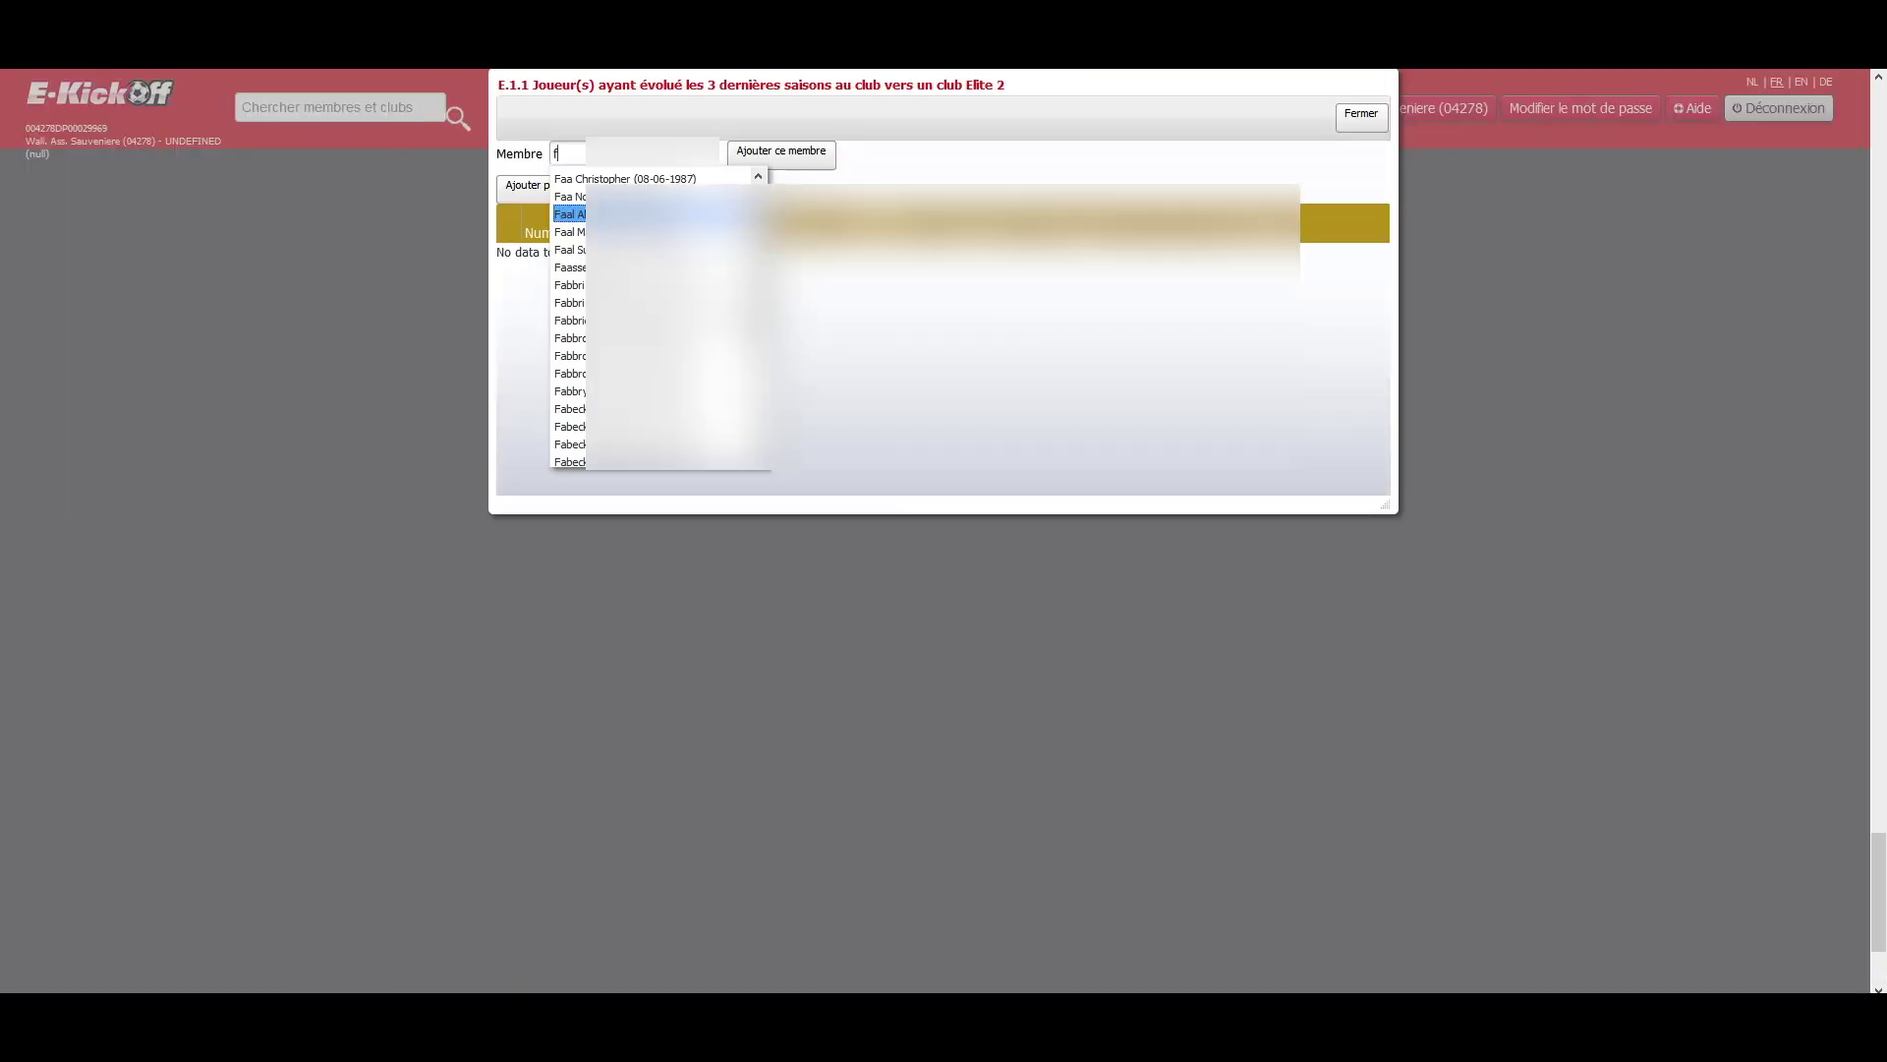
left_click(629, 208)
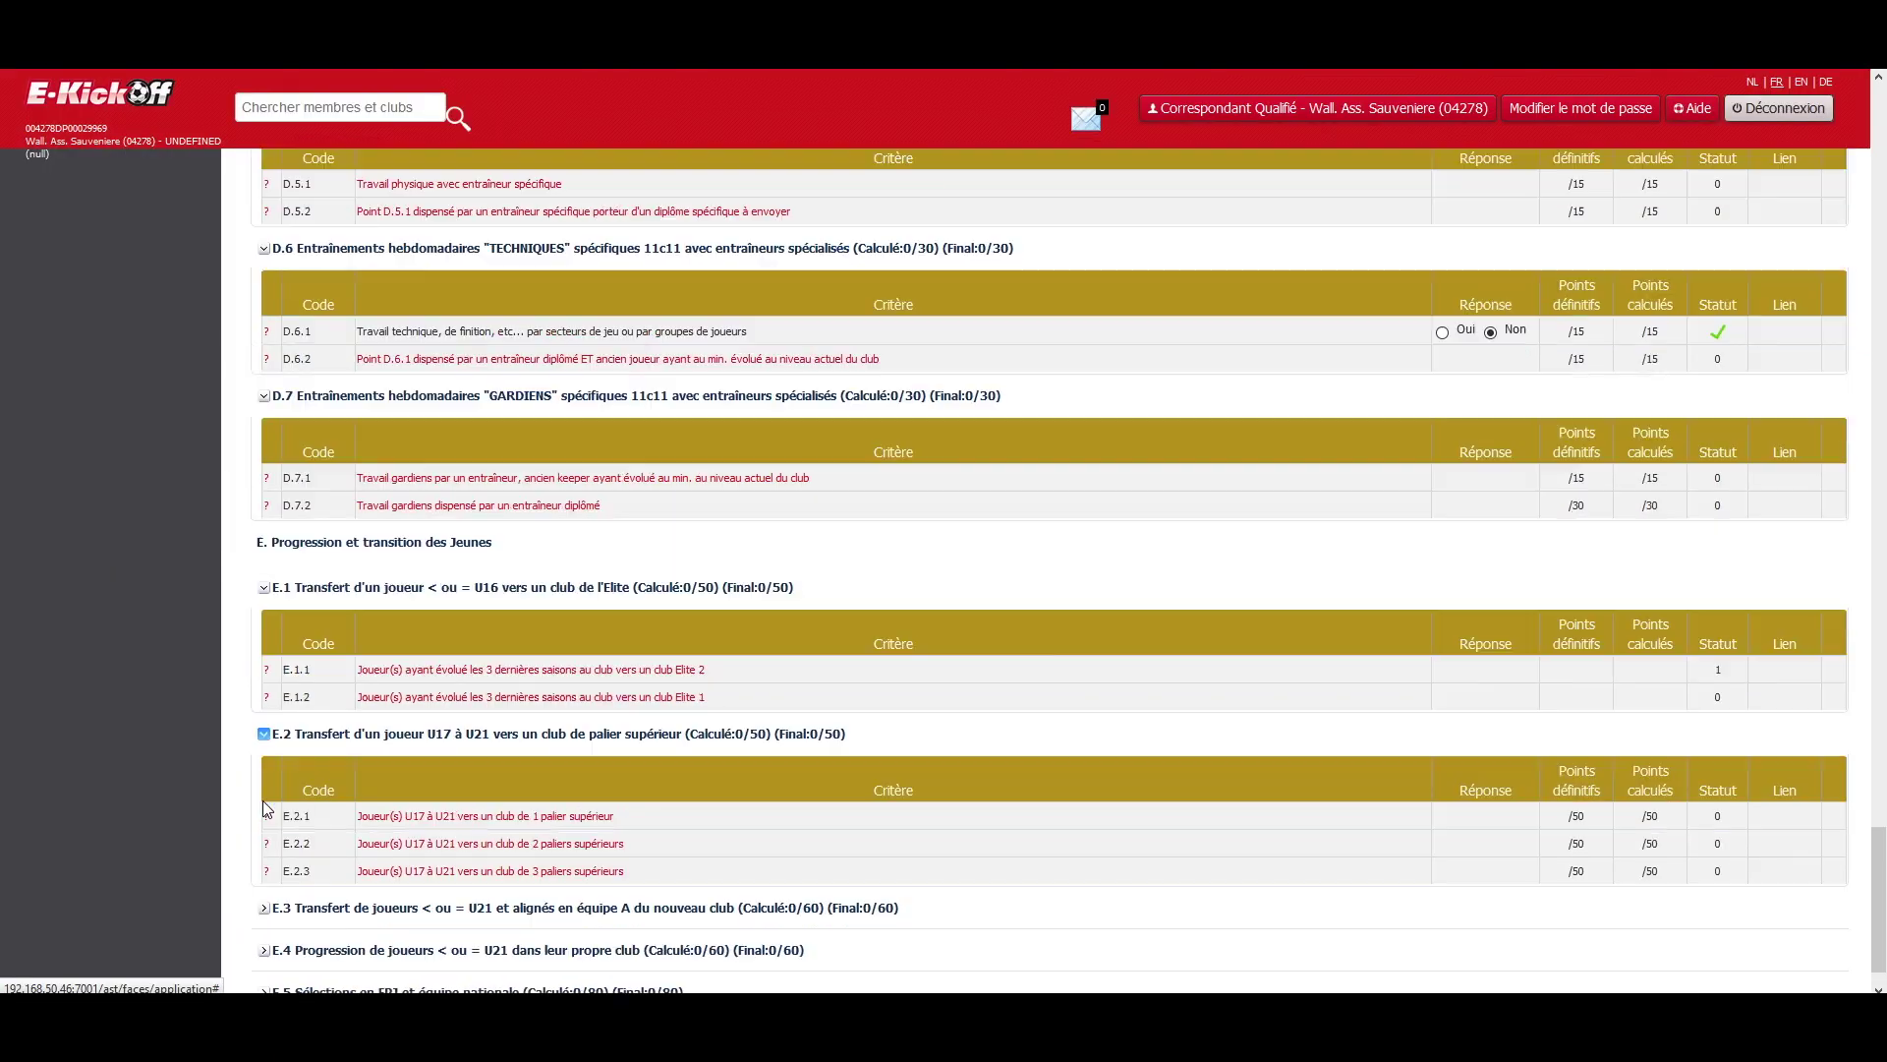
- Expand sections E.3, E.4 and E.5 to show their criteria on player transfers, progression and selections
left_click(263, 890)
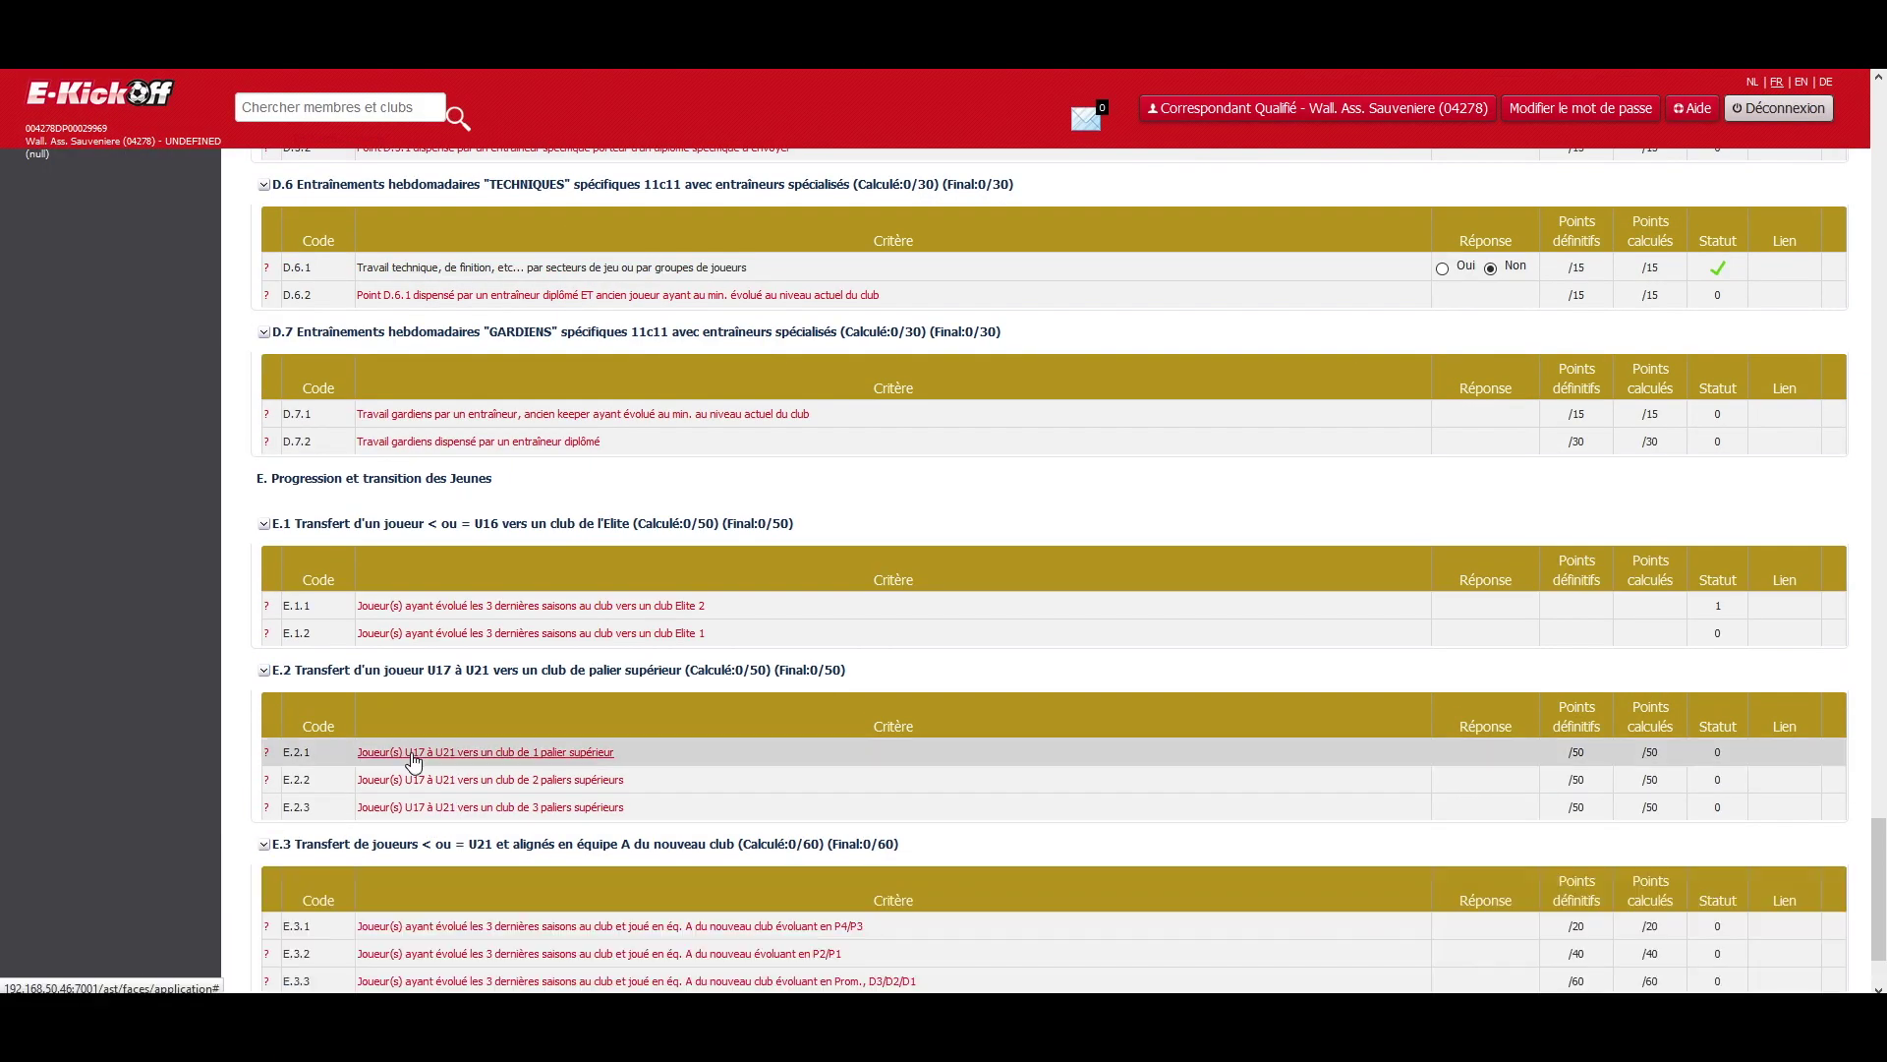
scroll(263, 786, "down", 3)
left_click(263, 746)
scroll(263, 885, "down", 2)
left_click(263, 824)
- Save the completed quality/excellence label request and leave the form
scroll(237, 952, "up", 15)
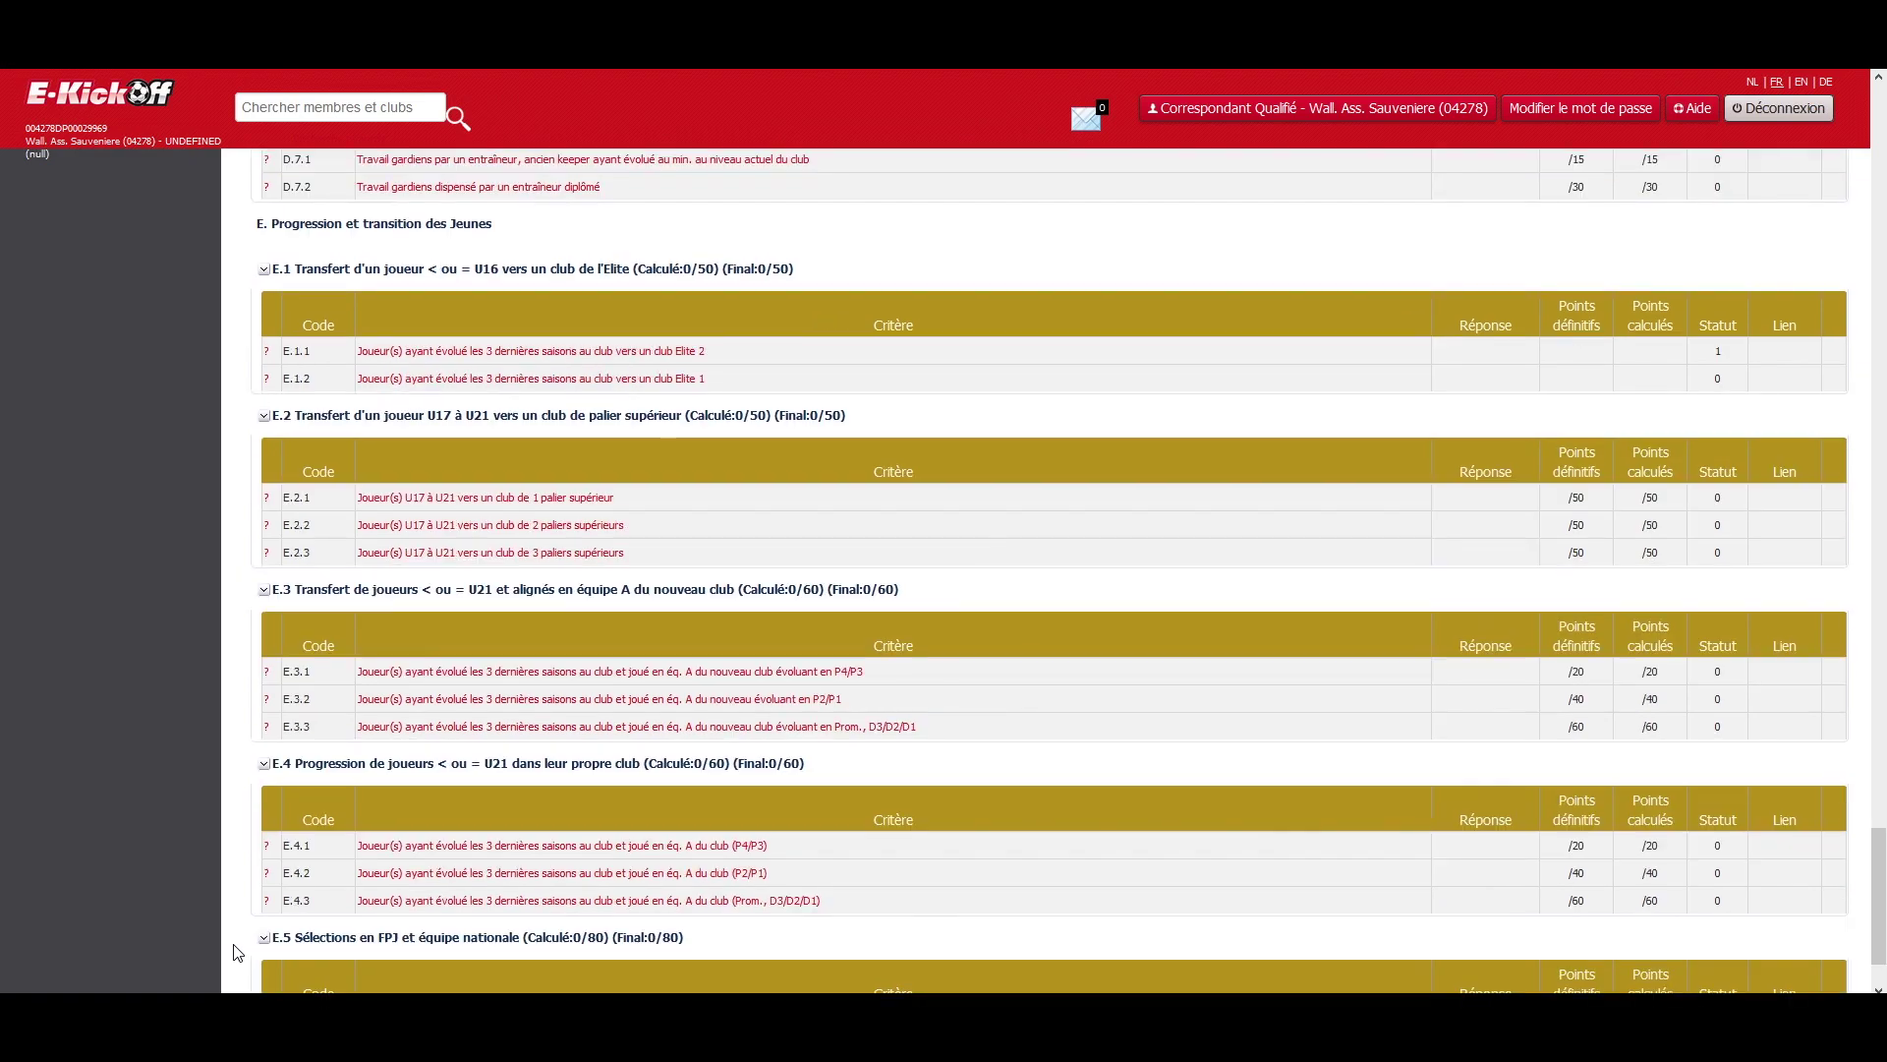
scroll(237, 952, "up", 20)
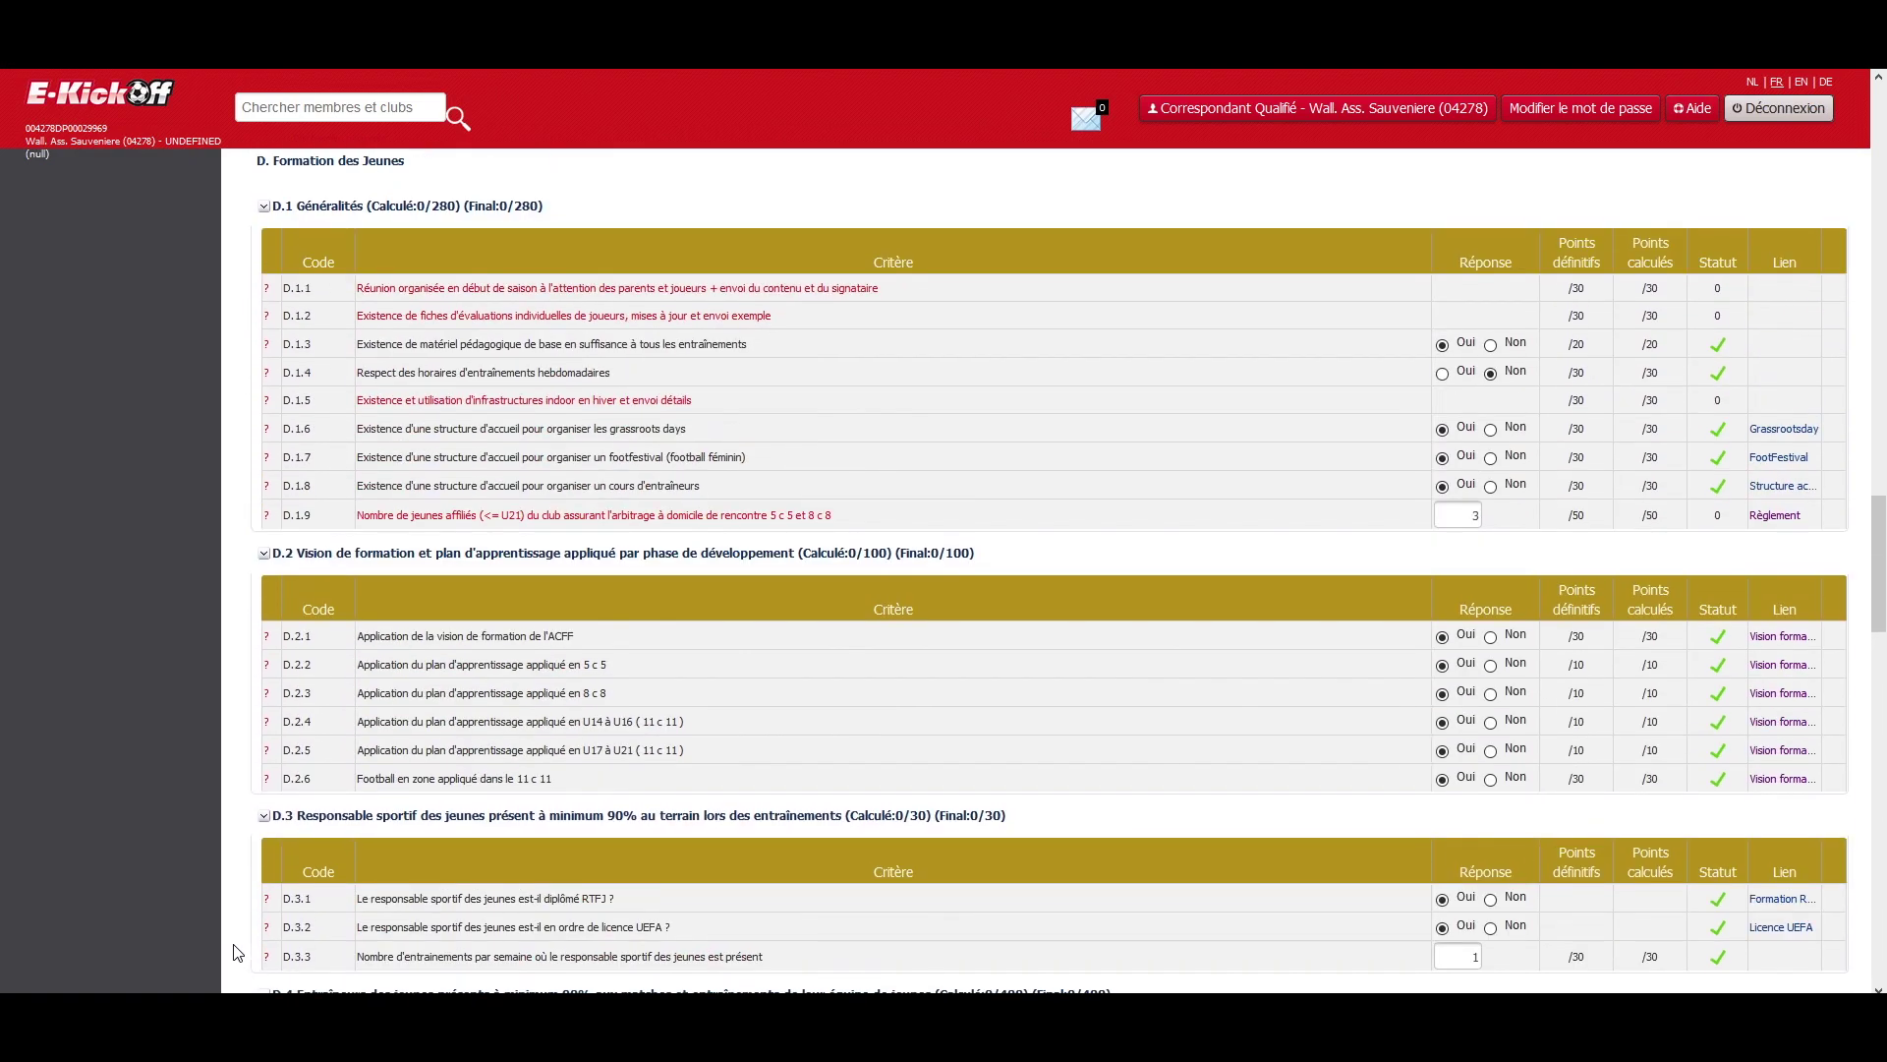
scroll(236, 951, "up", 8)
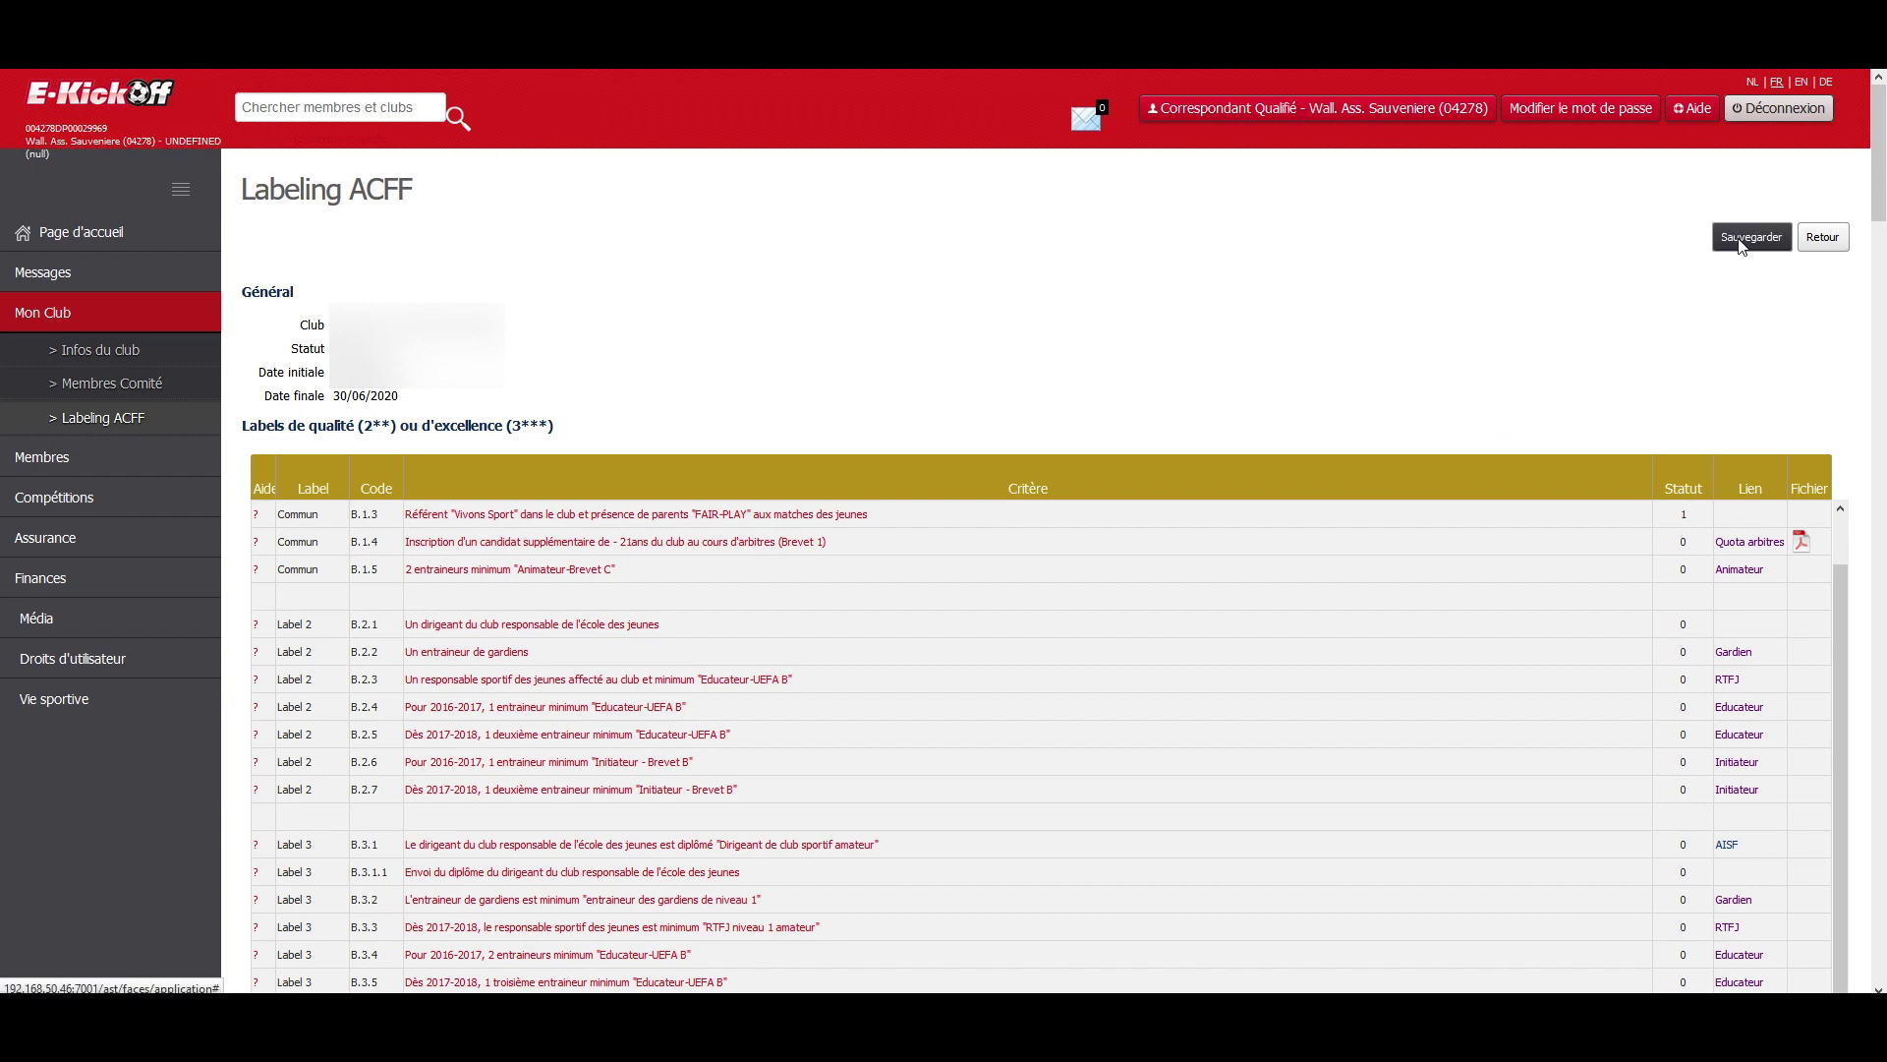
left_click(1741, 246)
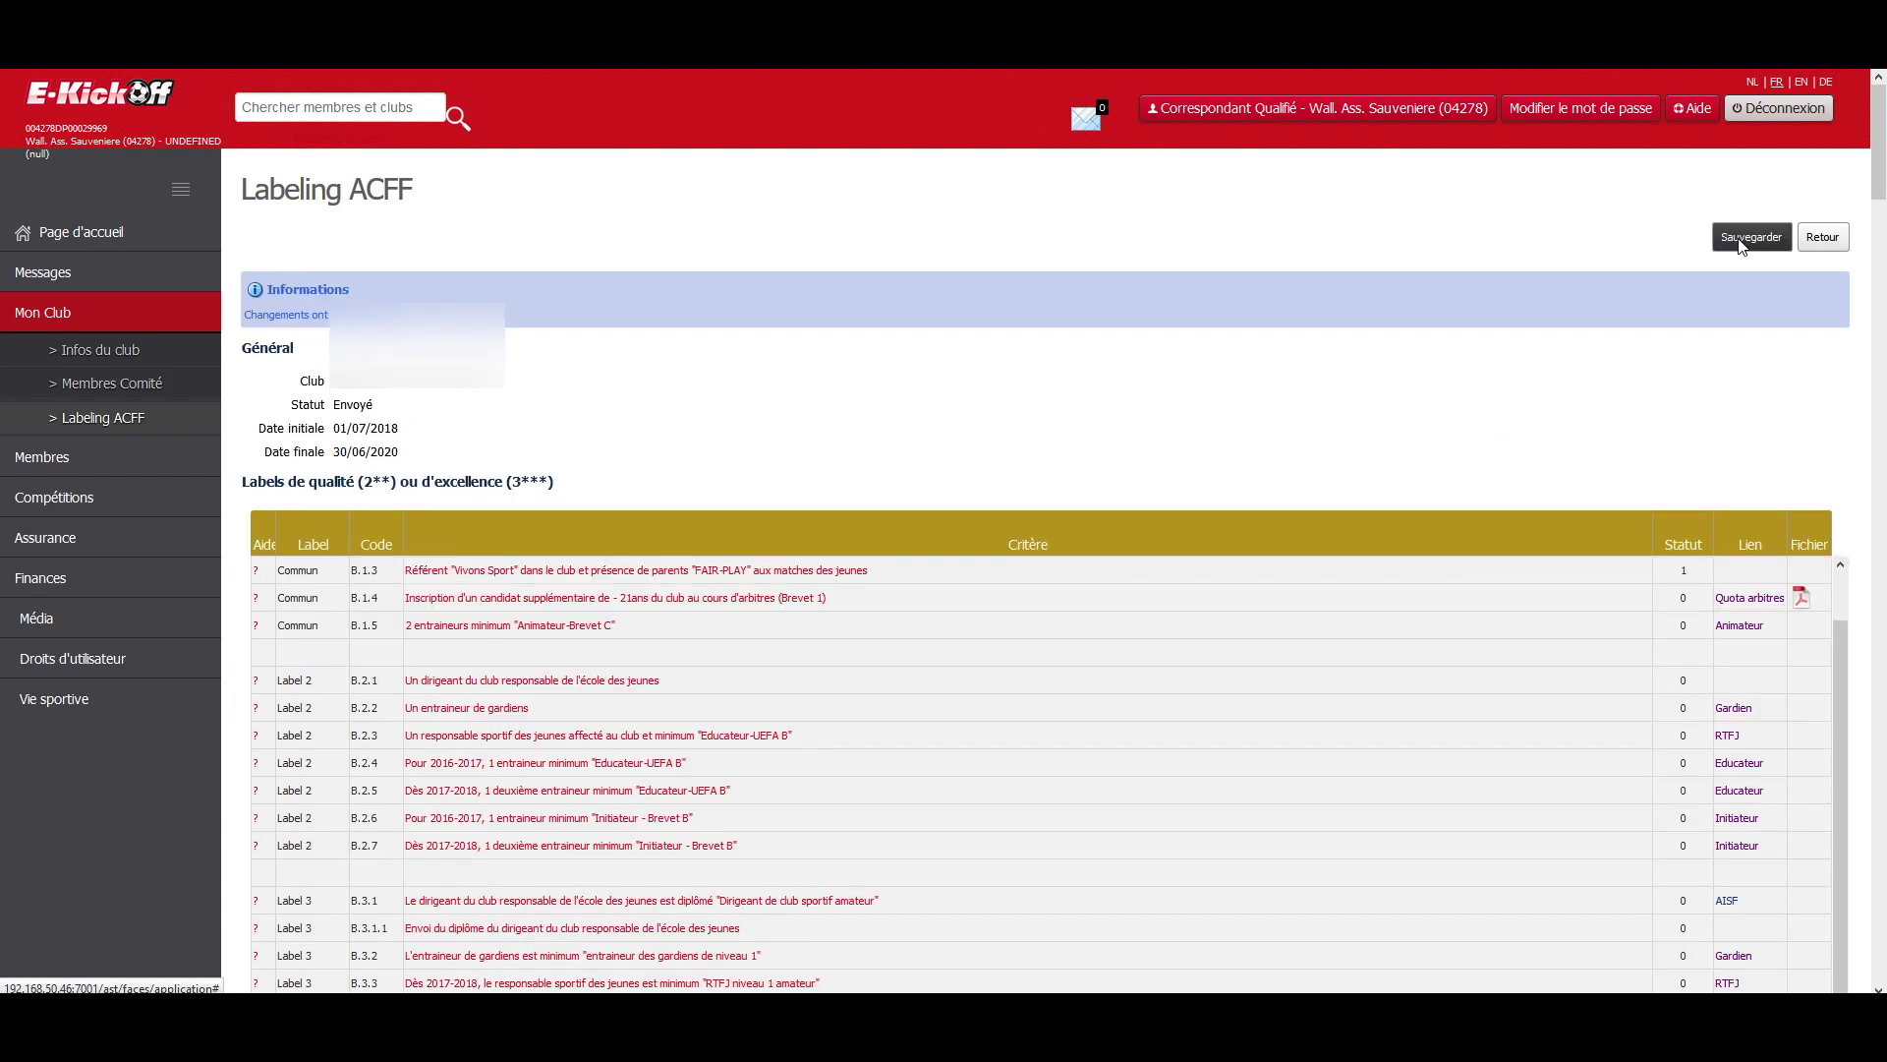
left_click(1823, 243)
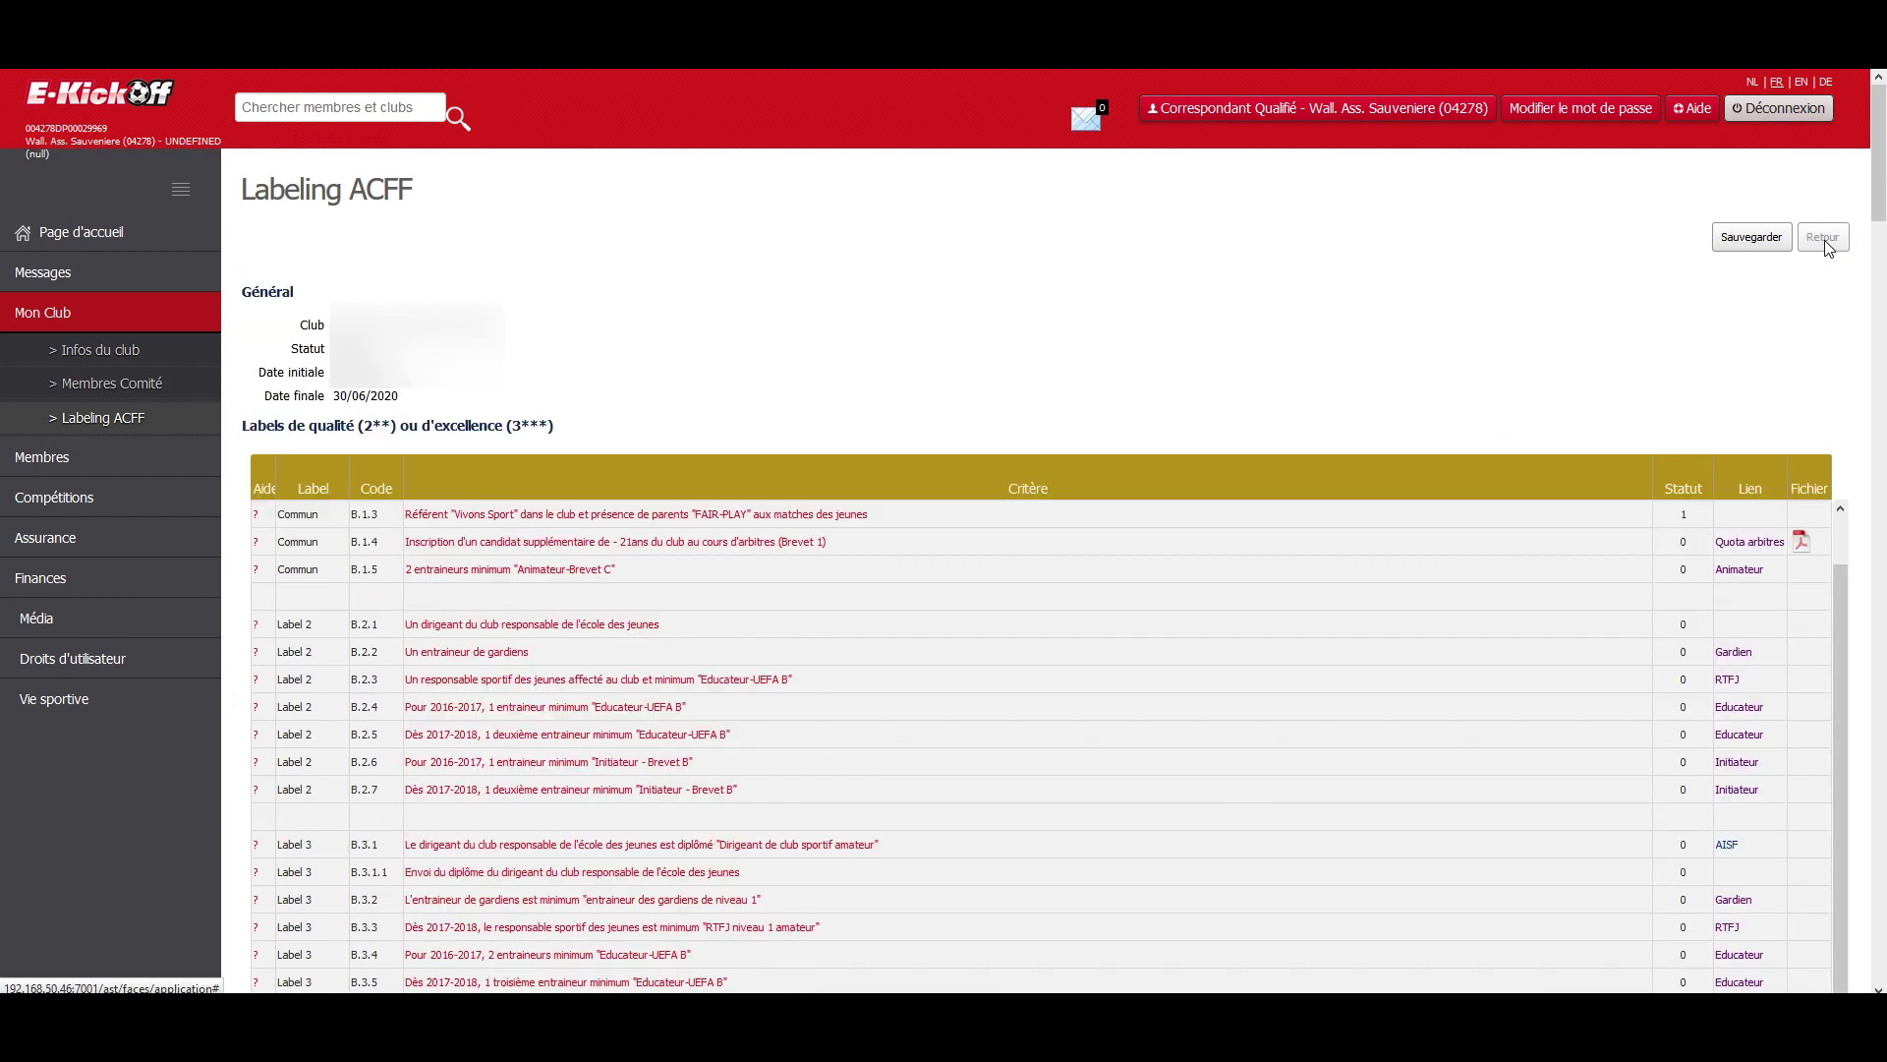